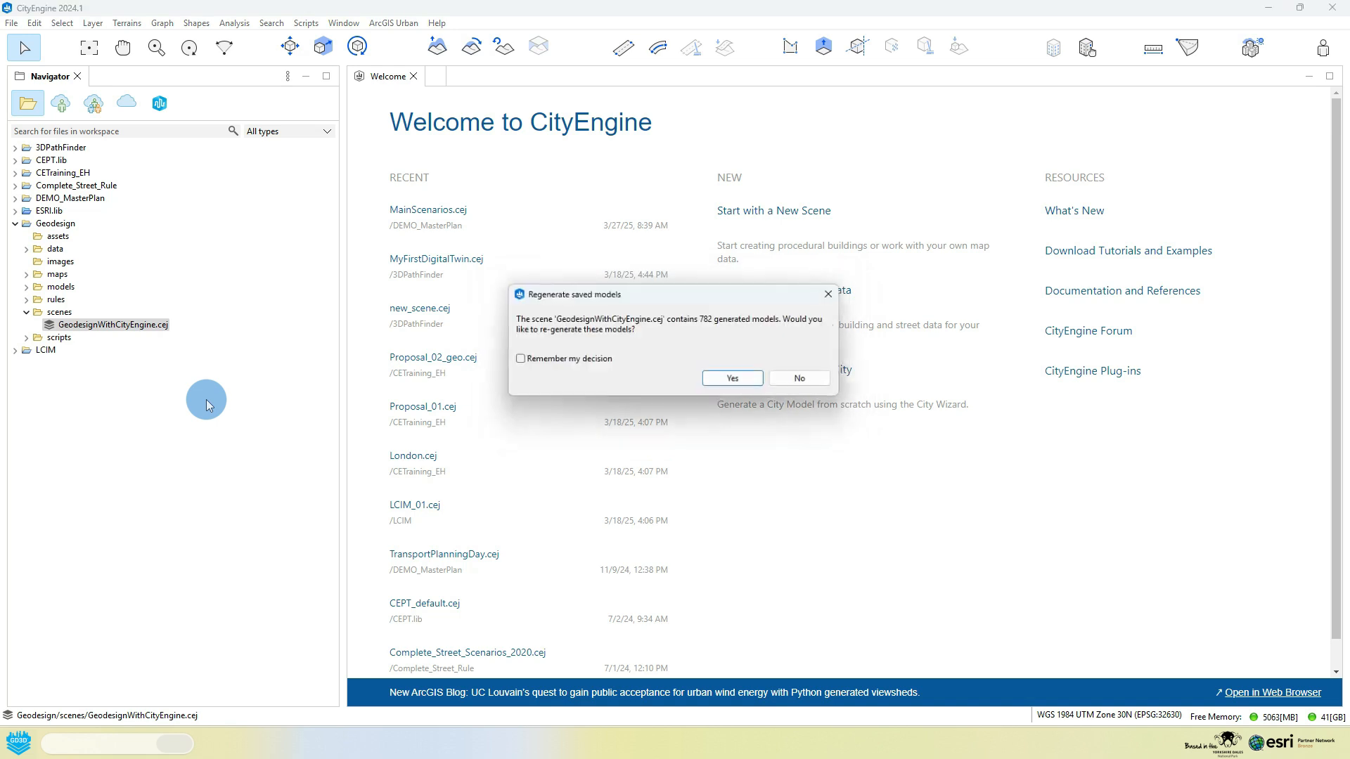
Regenerate the saved models of the GeodesignWithCityEngine.cej scene and hide the Key Views layer.
left_click(736, 380)
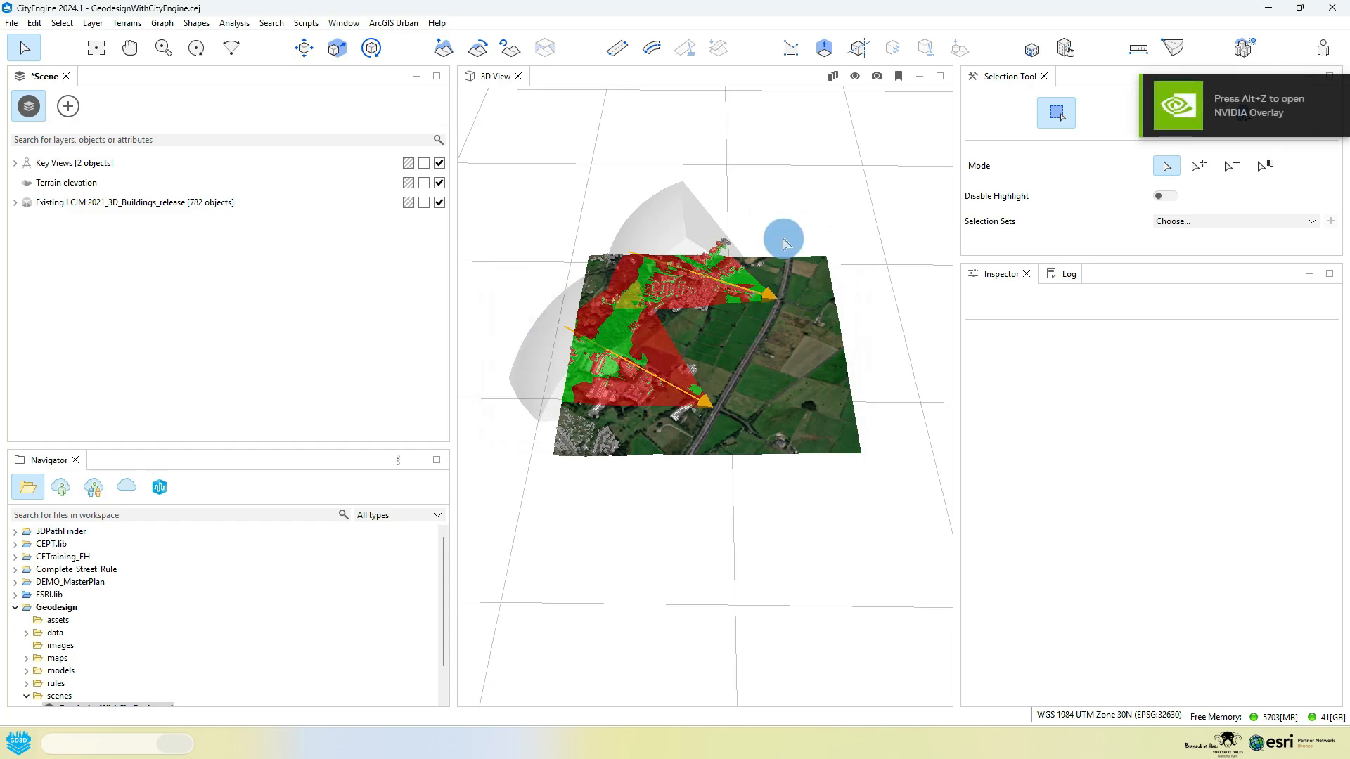
left_click(445, 164)
Examine the existing buildings and terrain up close in the 3D view, and return to the bookmarked overview of the whole site.
scroll(663, 361, "up", 5)
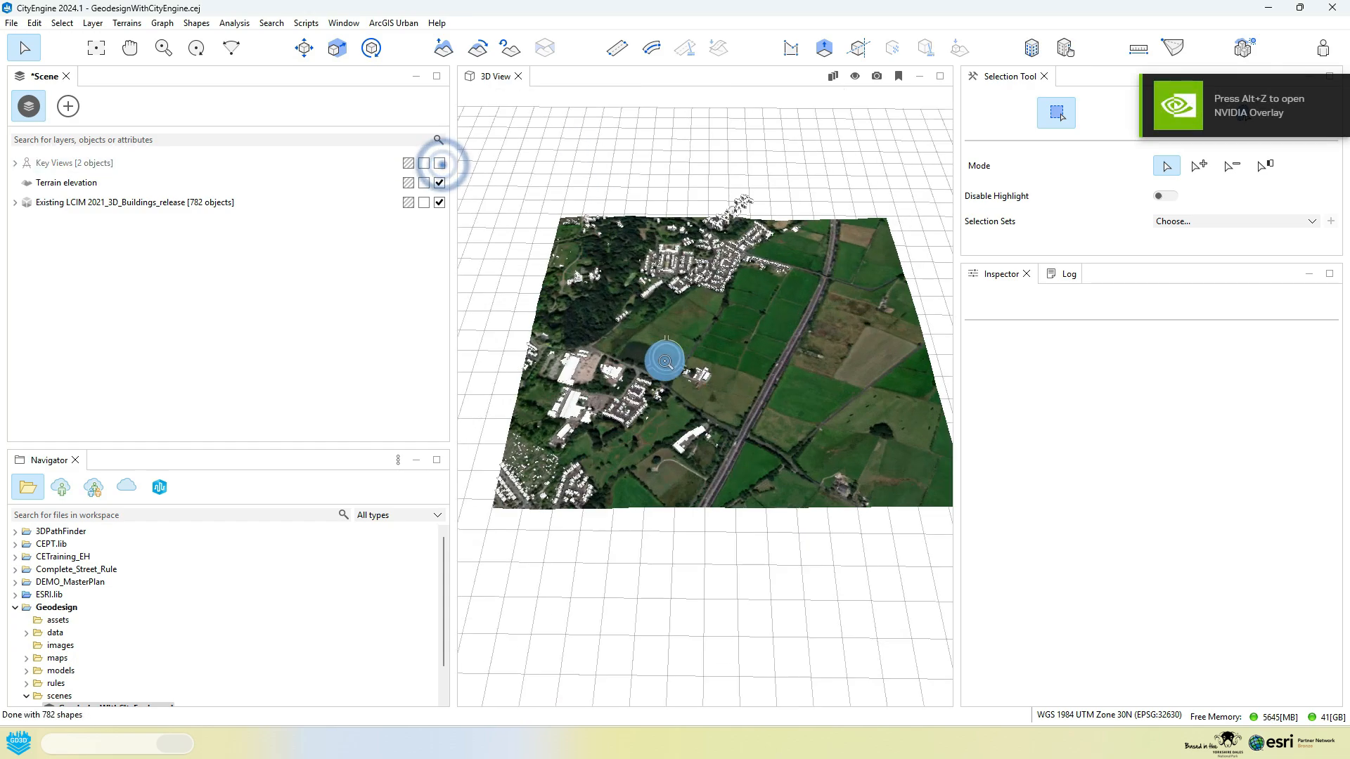
scroll(677, 370, "up", 3)
middle_click_drag(831, 388, 913, 247)
middle_click_drag(673, 399, 823, 326, "shift")
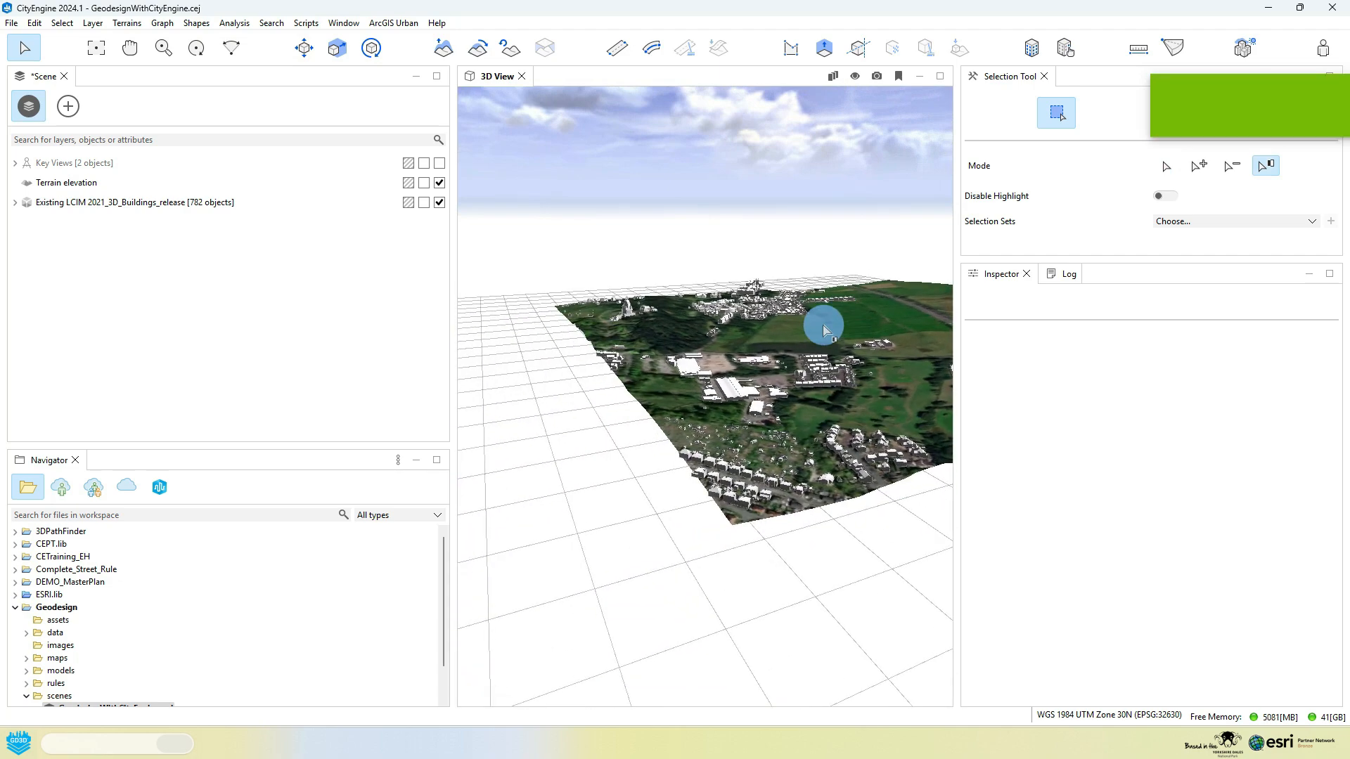
scroll(729, 373, "up", 5)
scroll(729, 374, "up", 4)
middle_click_drag(611, 308, 812, 476, "shift")
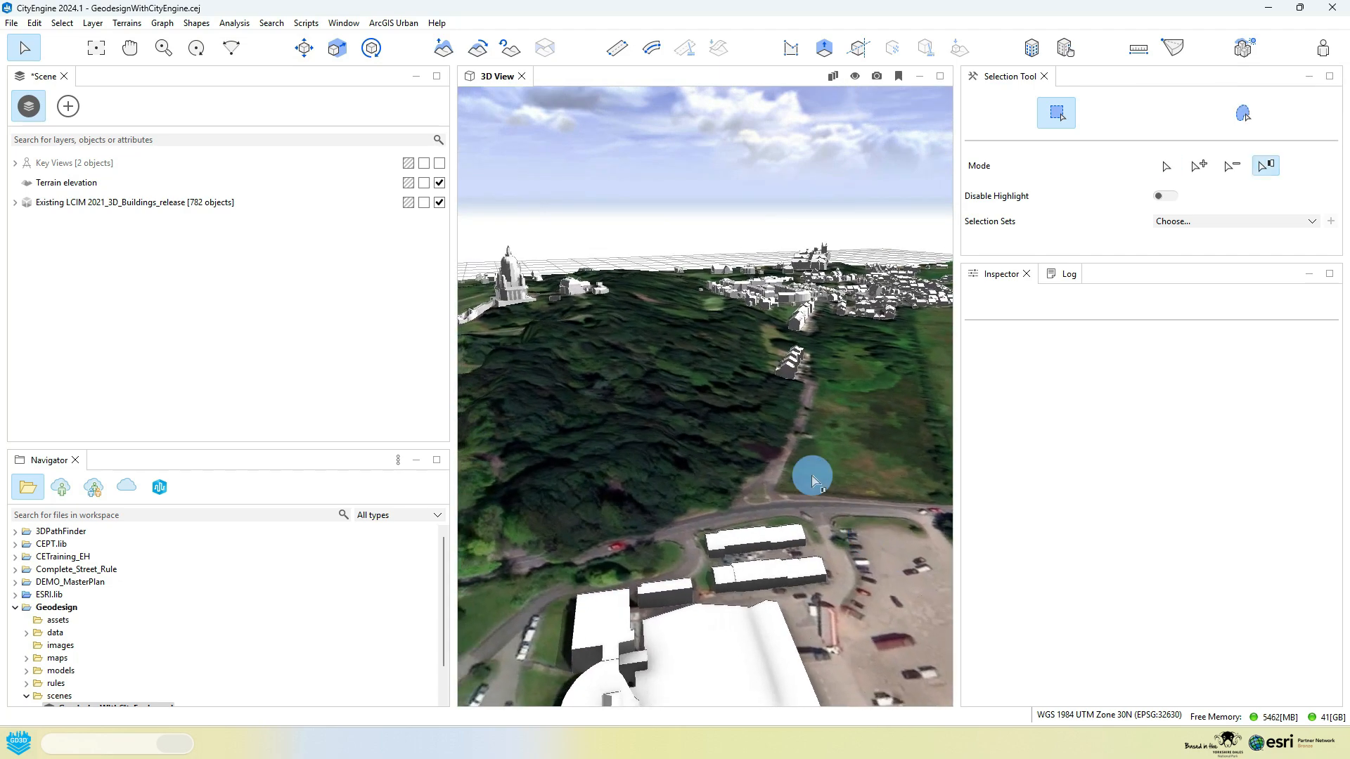
middle_click_drag(652, 361, 738, 506, "shift")
mouse_move(633, 422)
middle_mouse_down()
mouse_move(883, 397)
mouse_move(688, 406)
mouse_move(726, 313)
middle_mouse_up()
left_click(877, 75)
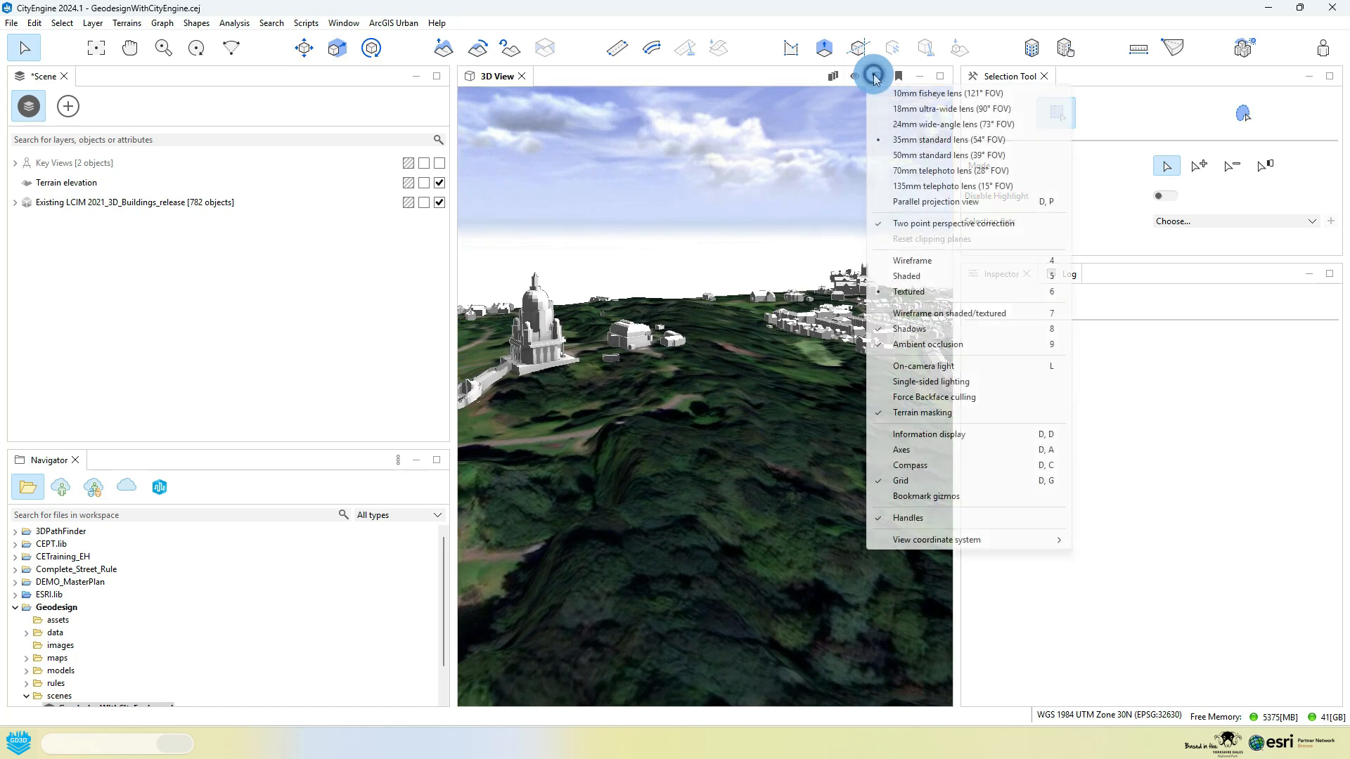
left_click(898, 75)
left_click(931, 120)
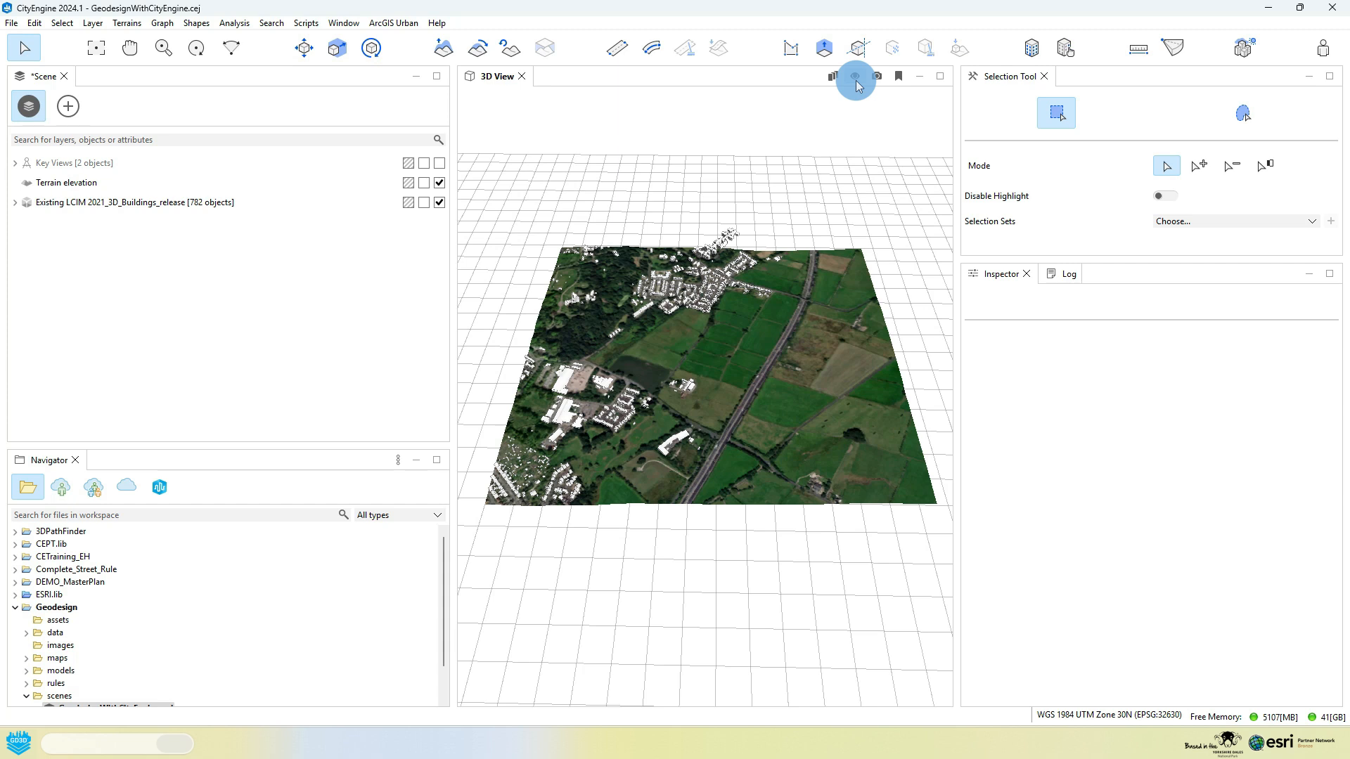
Hide the existing LCIM 3D buildings and Terrain elevation layers, and enlarge the Navigator area.
left_click(440, 202)
left_click(439, 183)
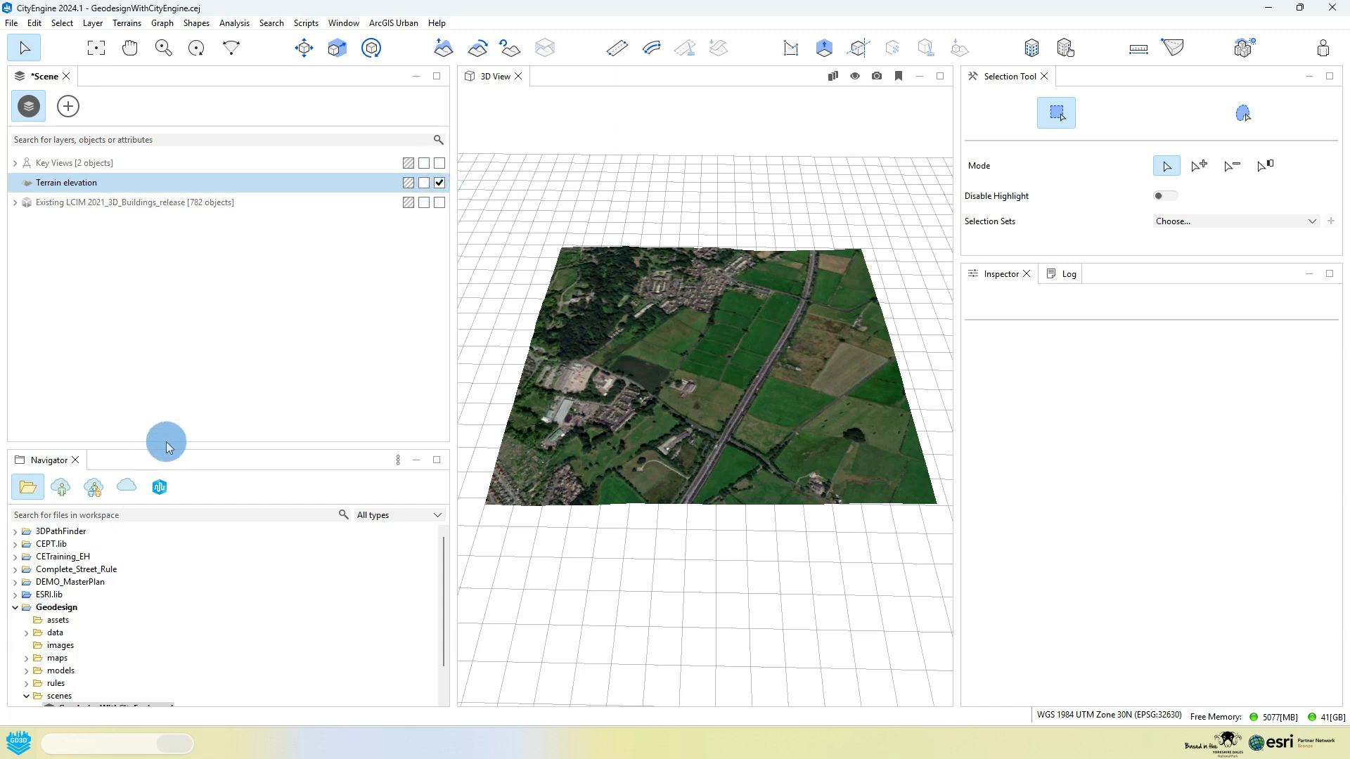
left_click_drag(166, 441, 196, 309)
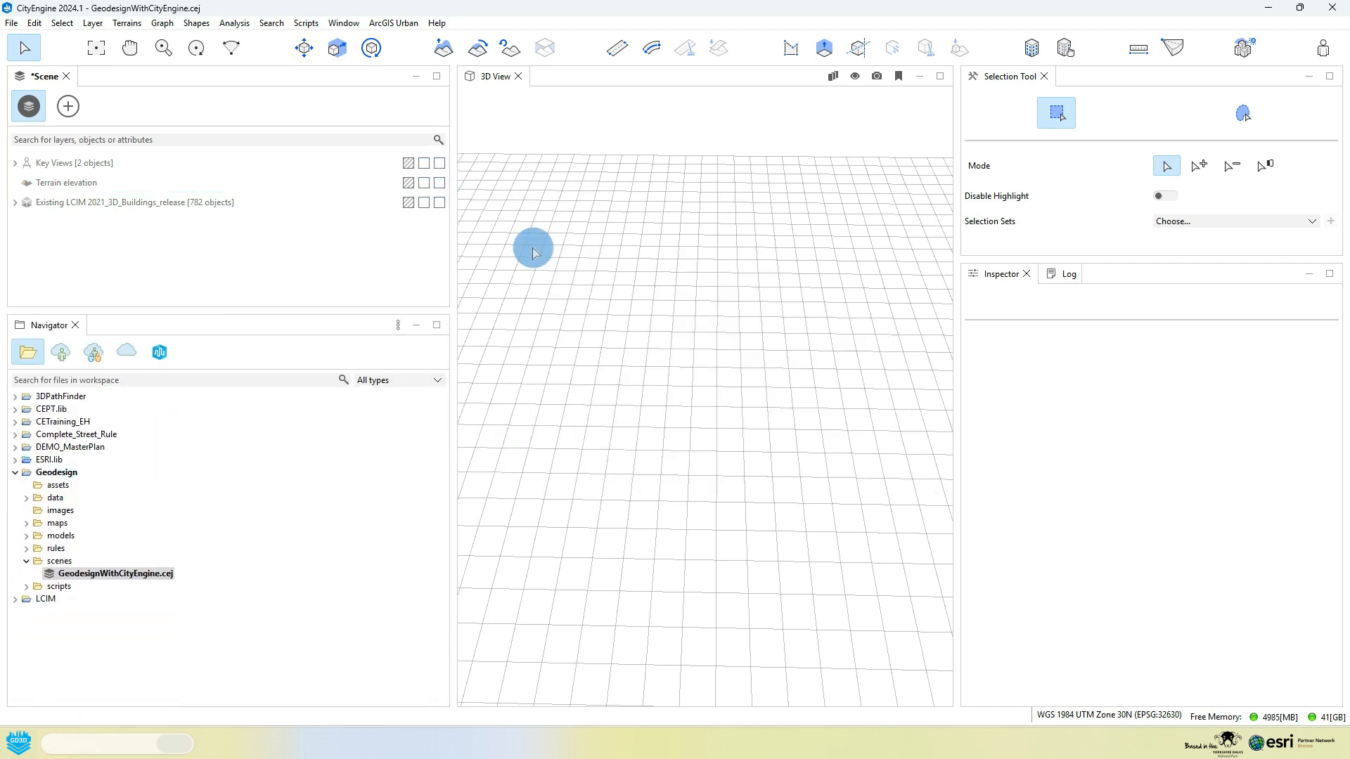
Turn on the information display and the compass in the 3D view.
left_click(876, 75)
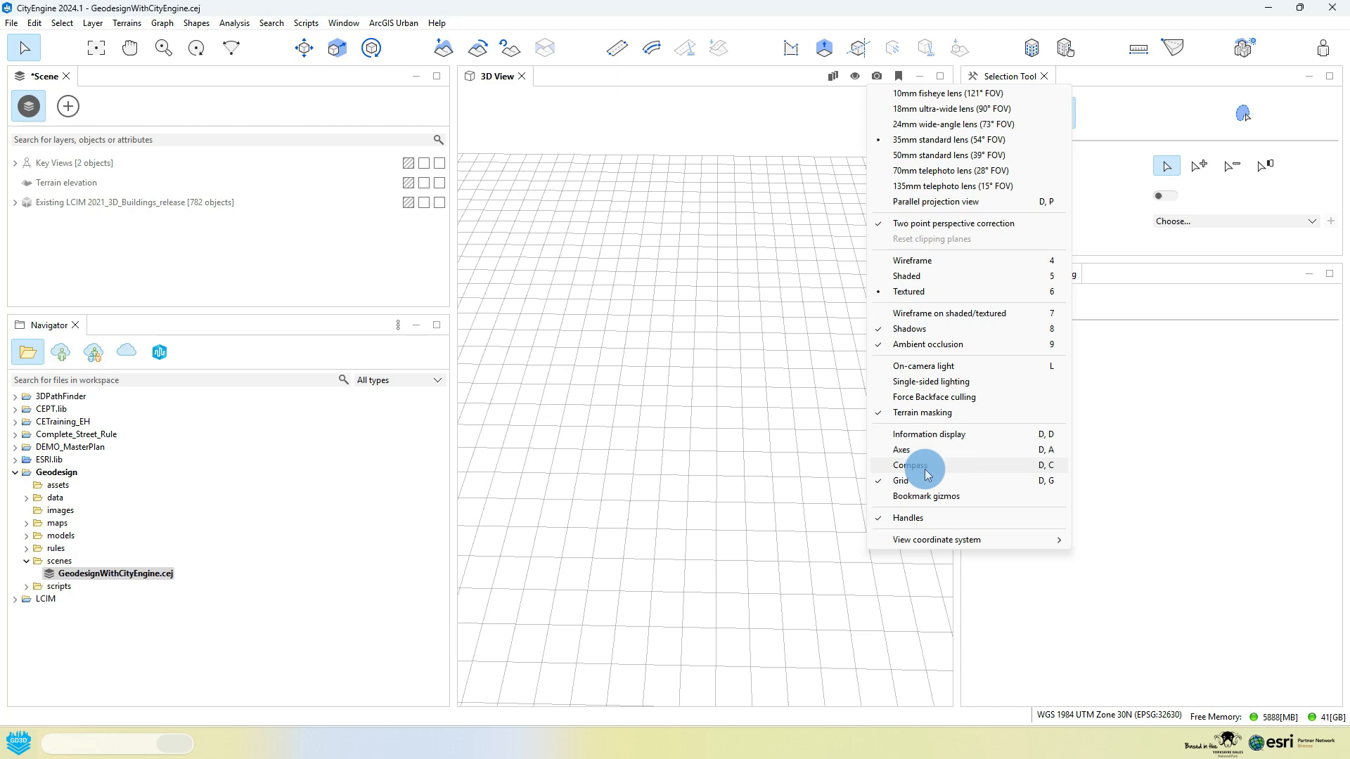
left_click(944, 436)
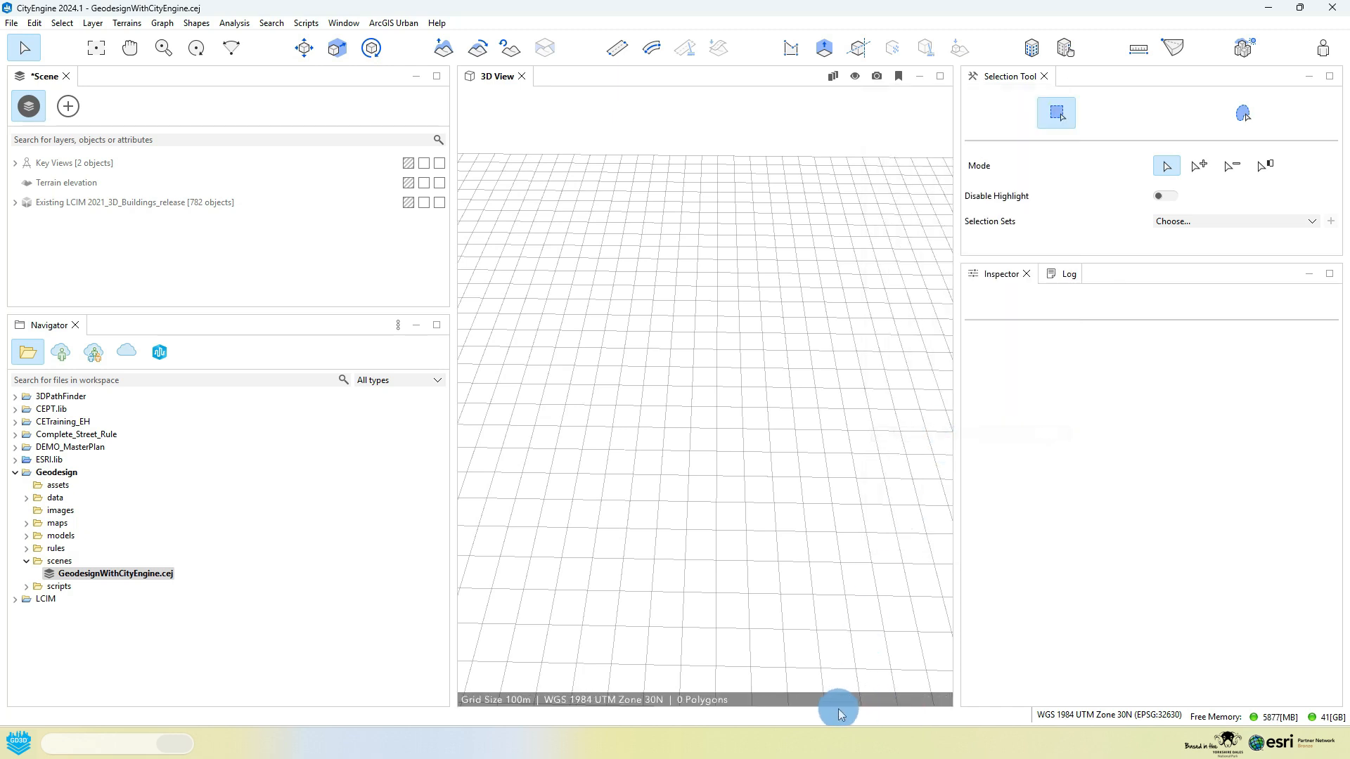
left_click(877, 76)
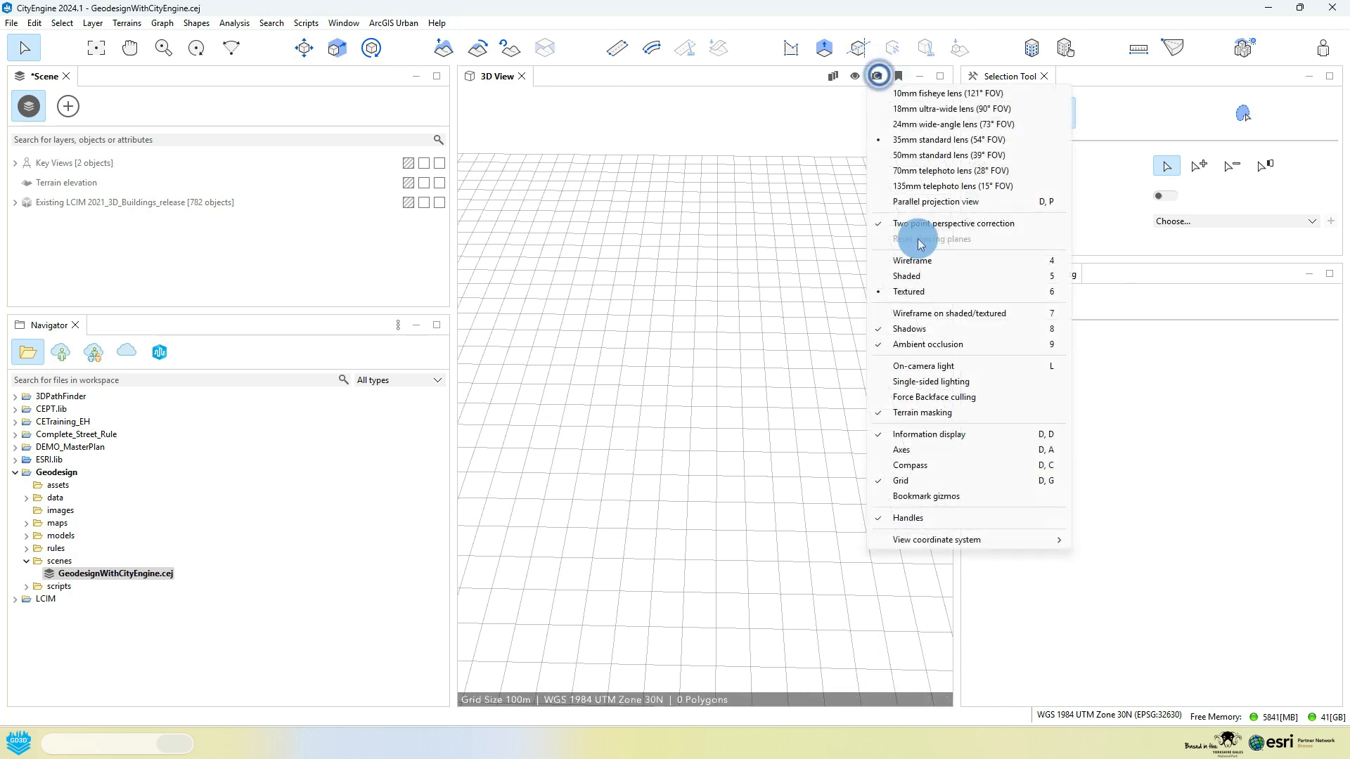
left_click(937, 464)
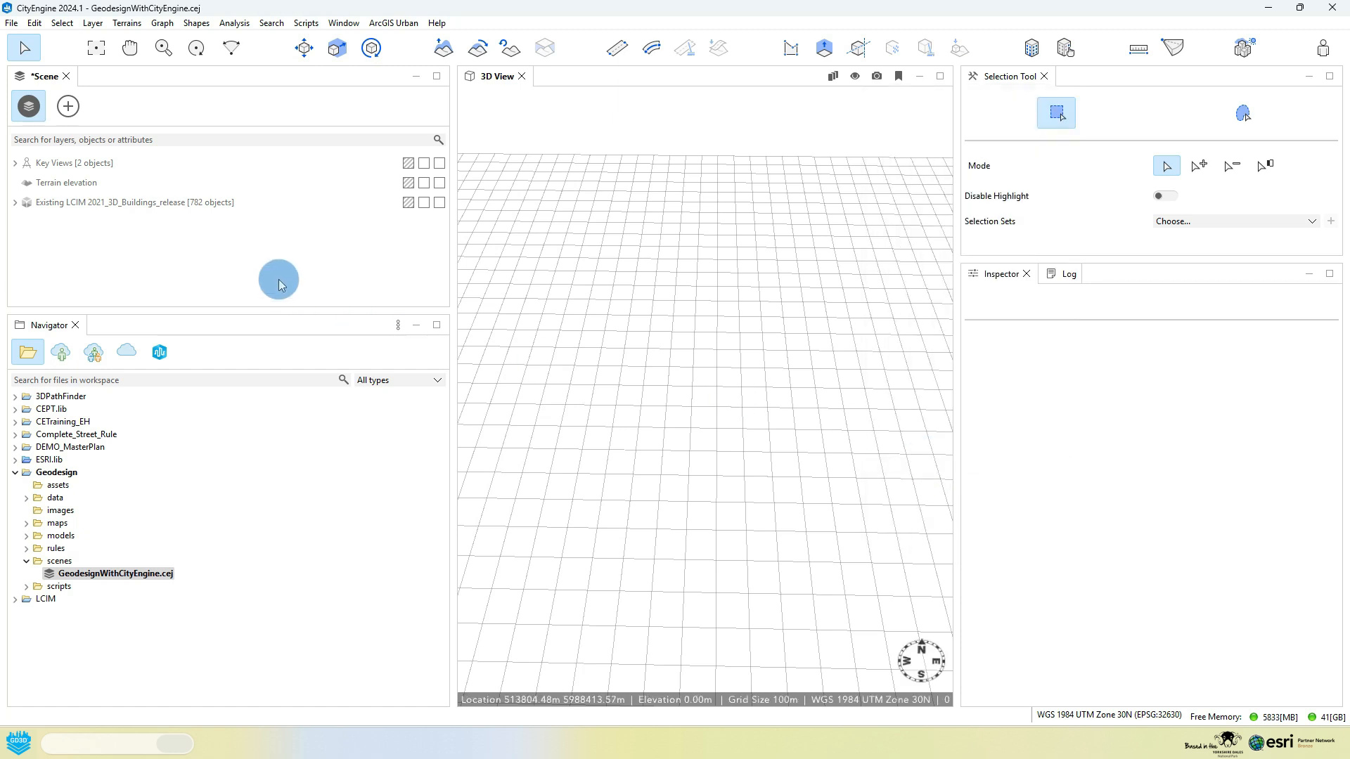
Import only the A_Zoning polygon dataset from Geodesign.gdb in the Geodesign project's data folder.
left_click(28, 499)
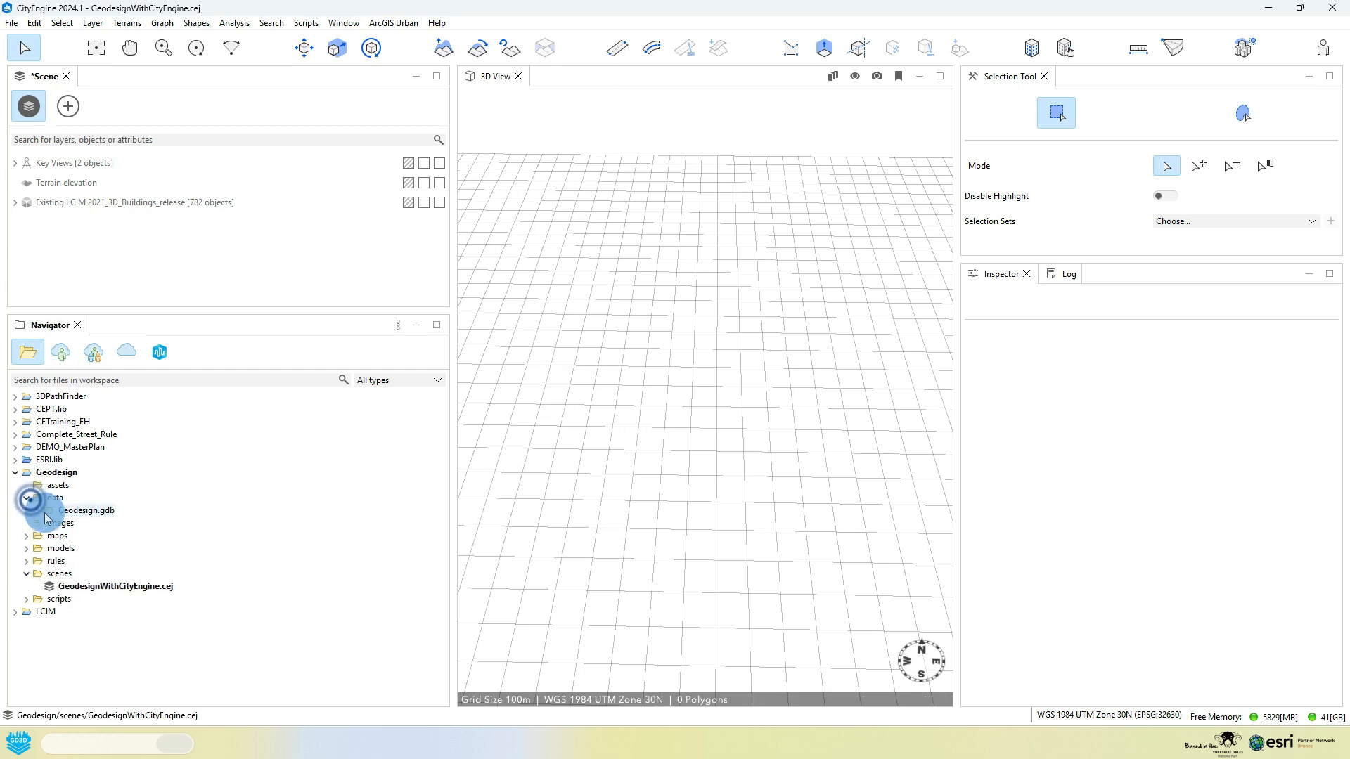
right_click(73, 510)
left_click(118, 407)
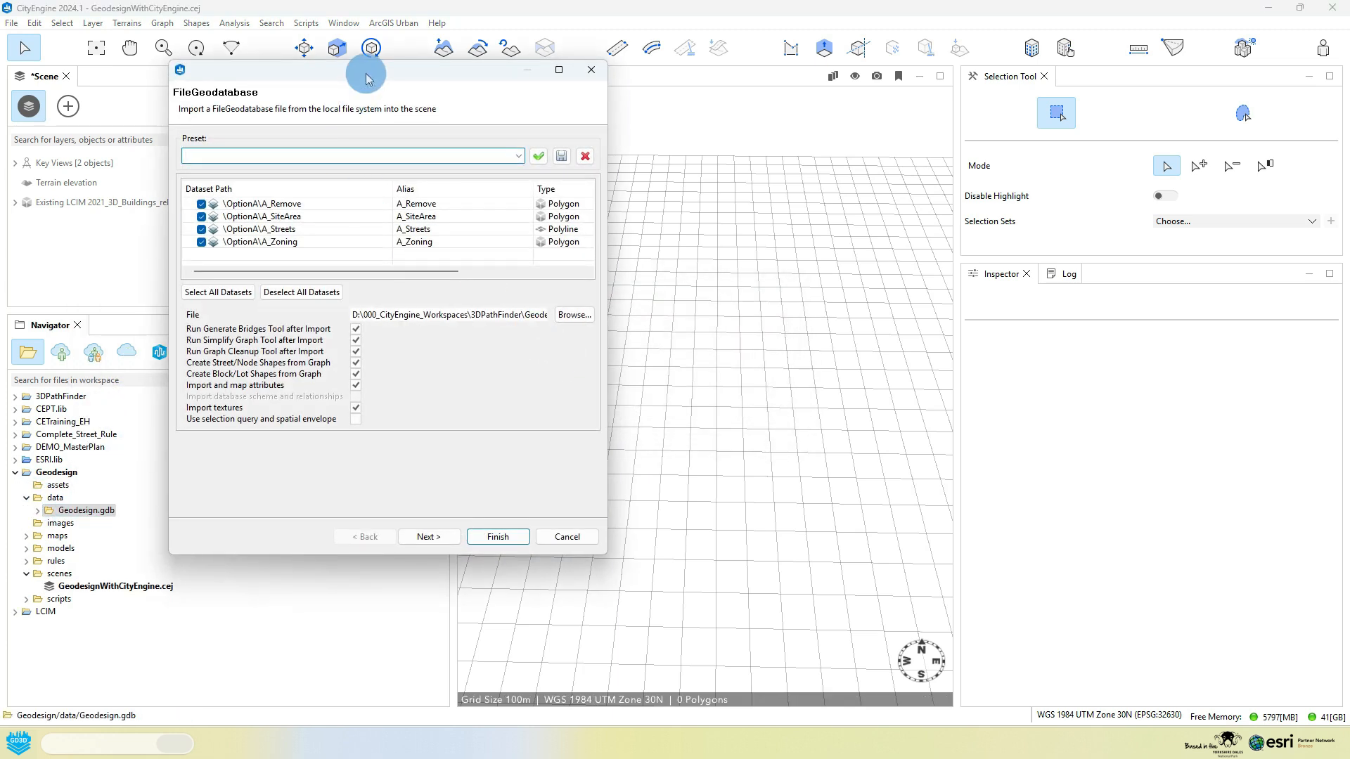
left_click_drag(348, 66, 626, 129)
left_click(587, 356)
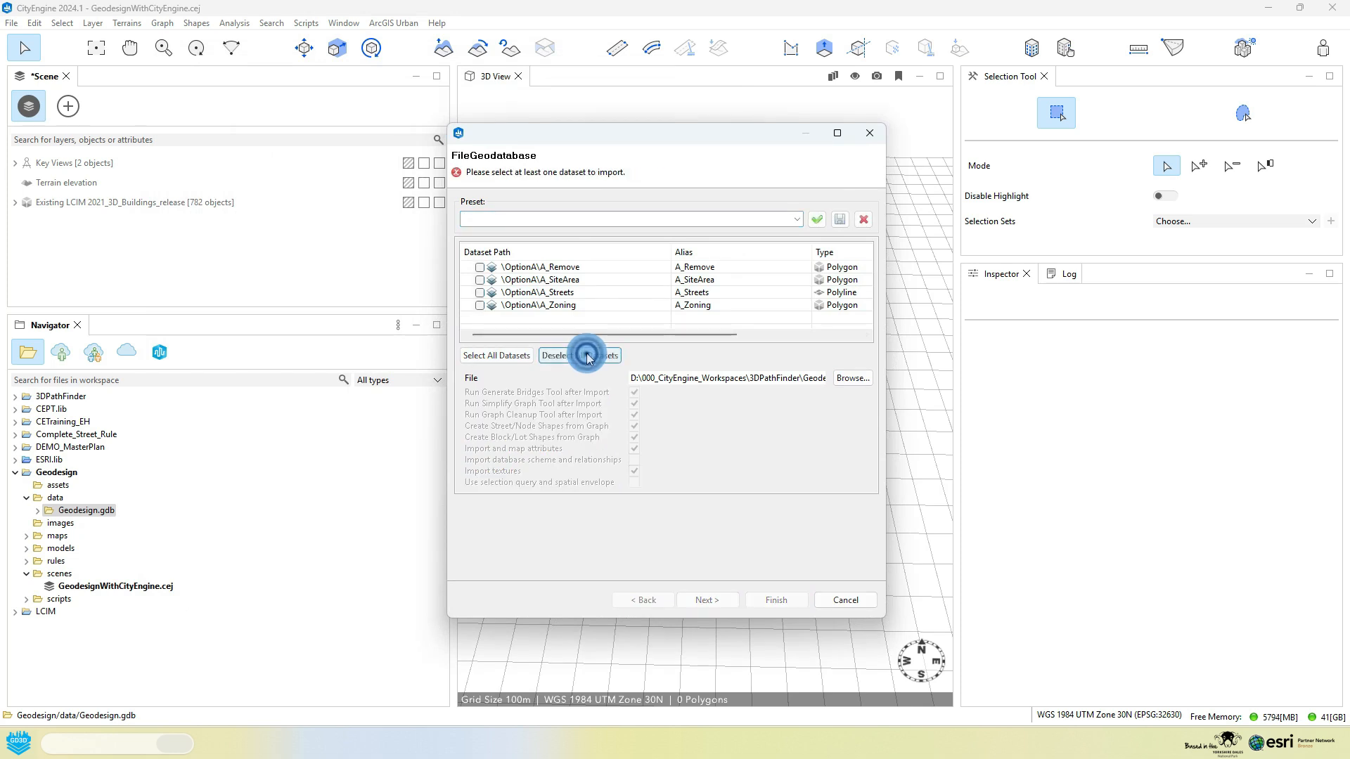
left_click(479, 305)
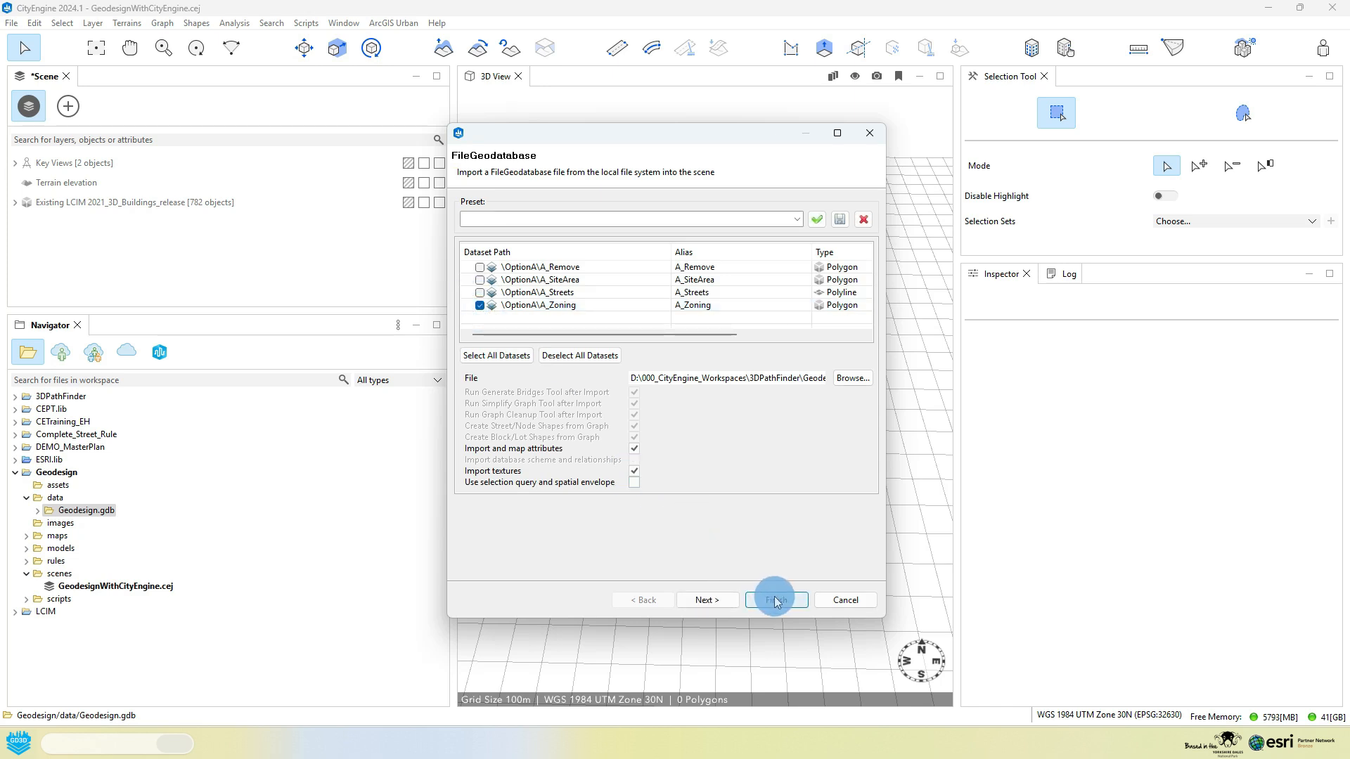
left_click(776, 600)
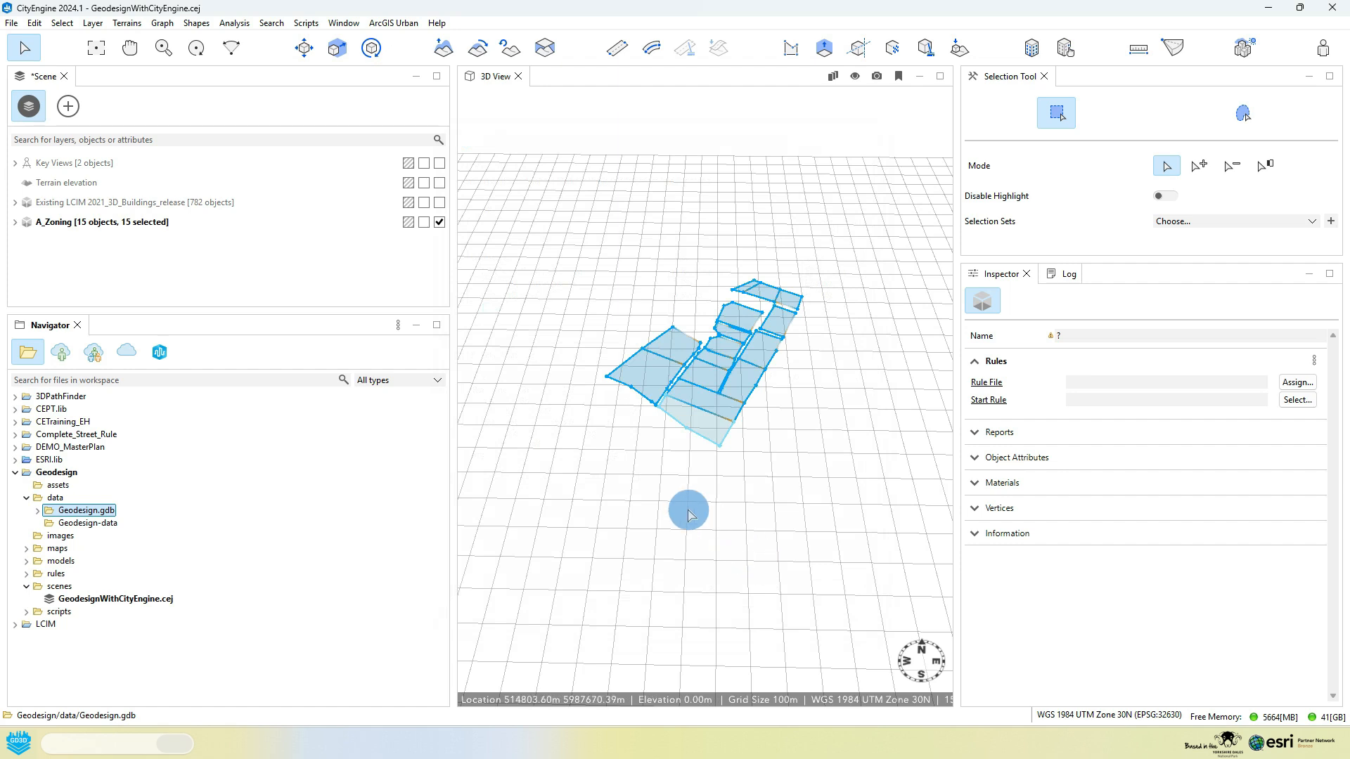
Examine the Zone object attribute of several A_Zoning polygons, and clear the selection.
left_click(716, 445)
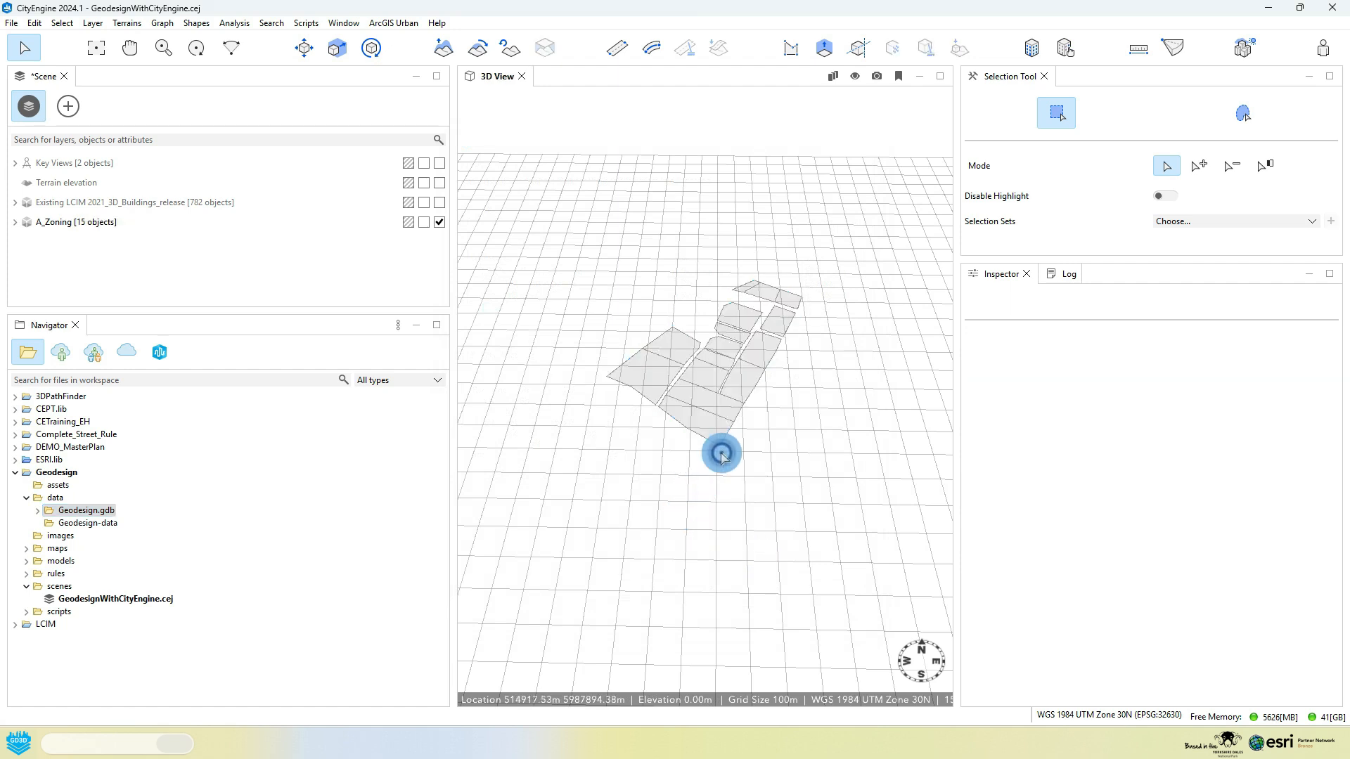
left_click(974, 458)
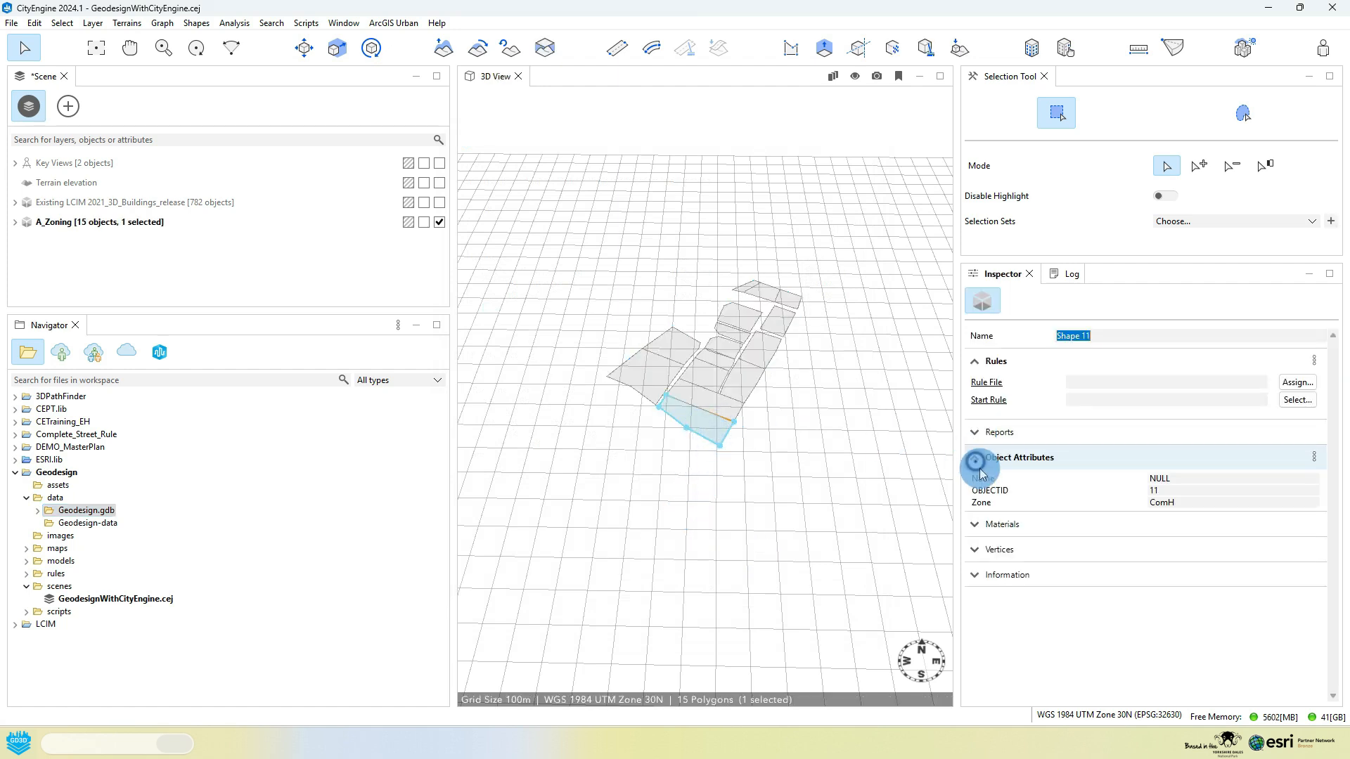
left_click(1195, 502)
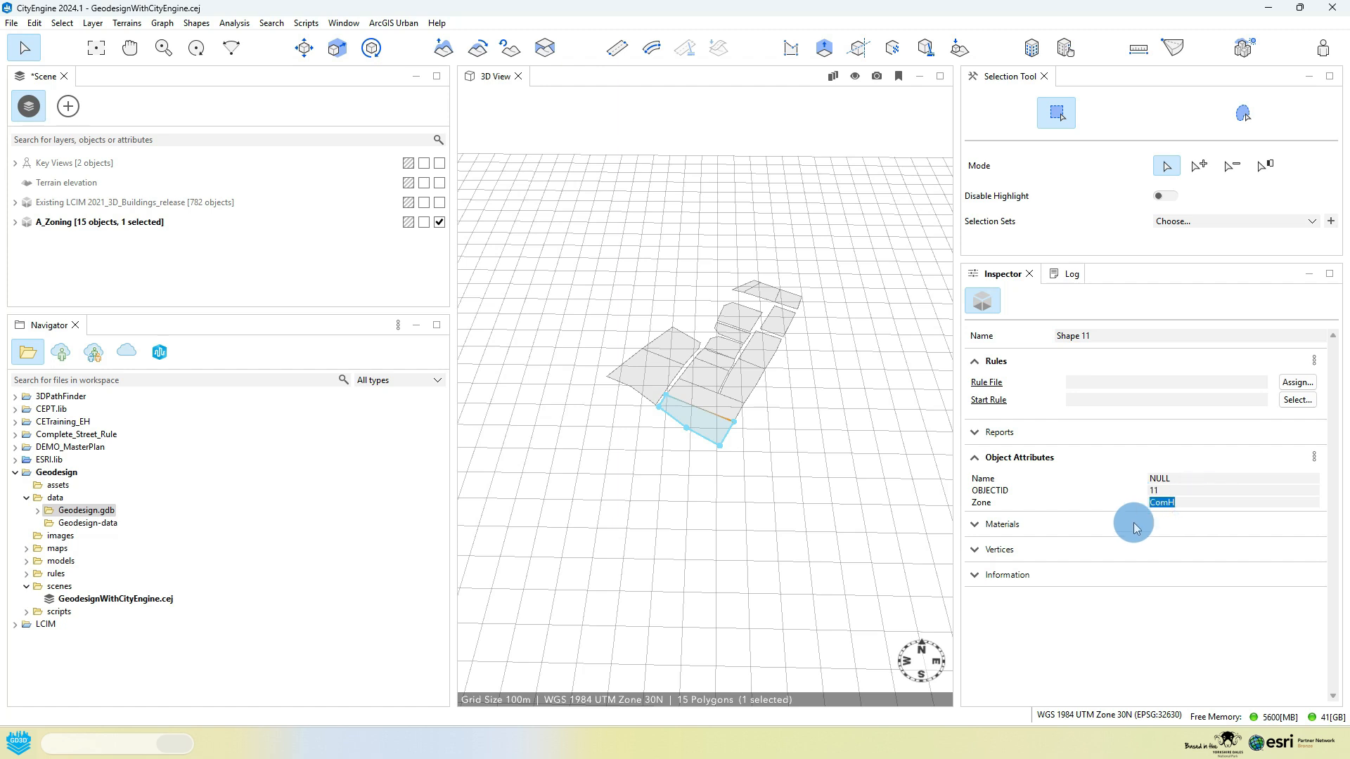
left_click(744, 374)
left_click(759, 342)
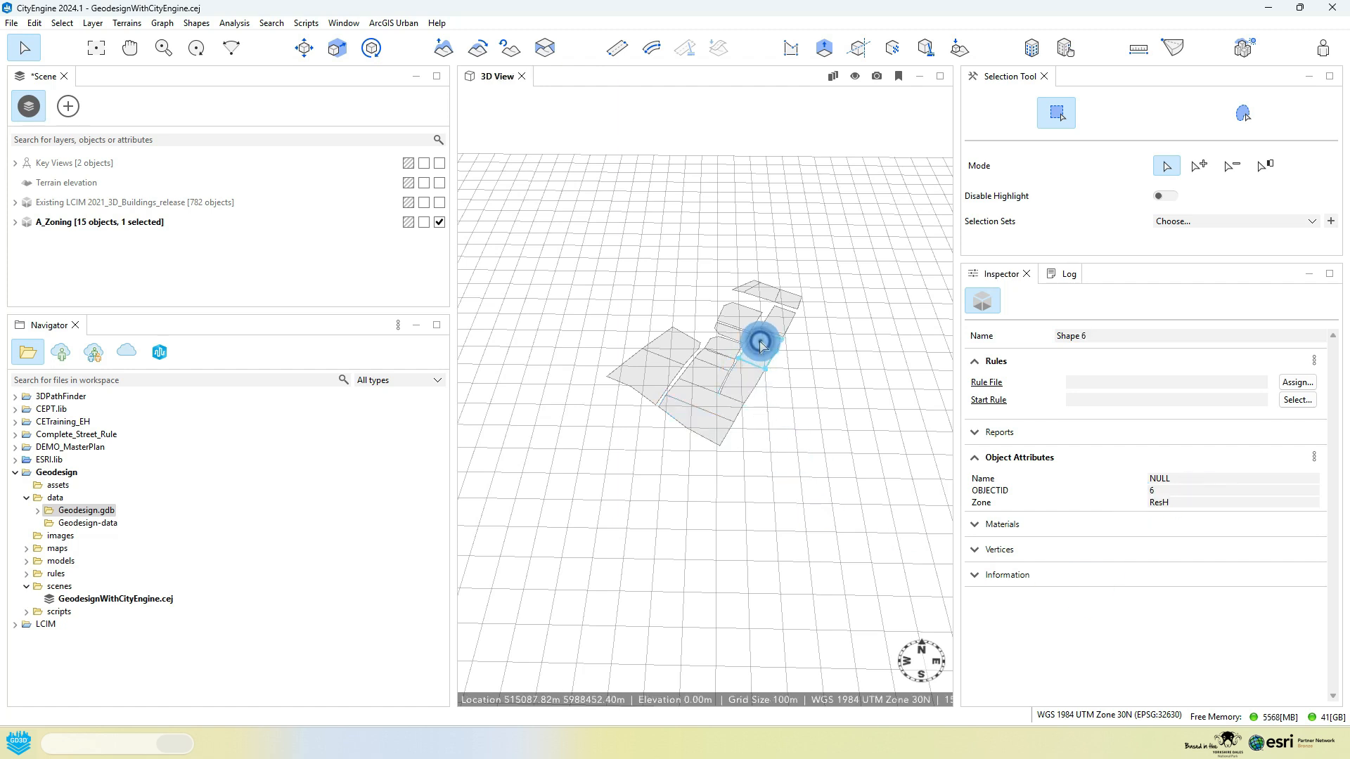
left_click(662, 348)
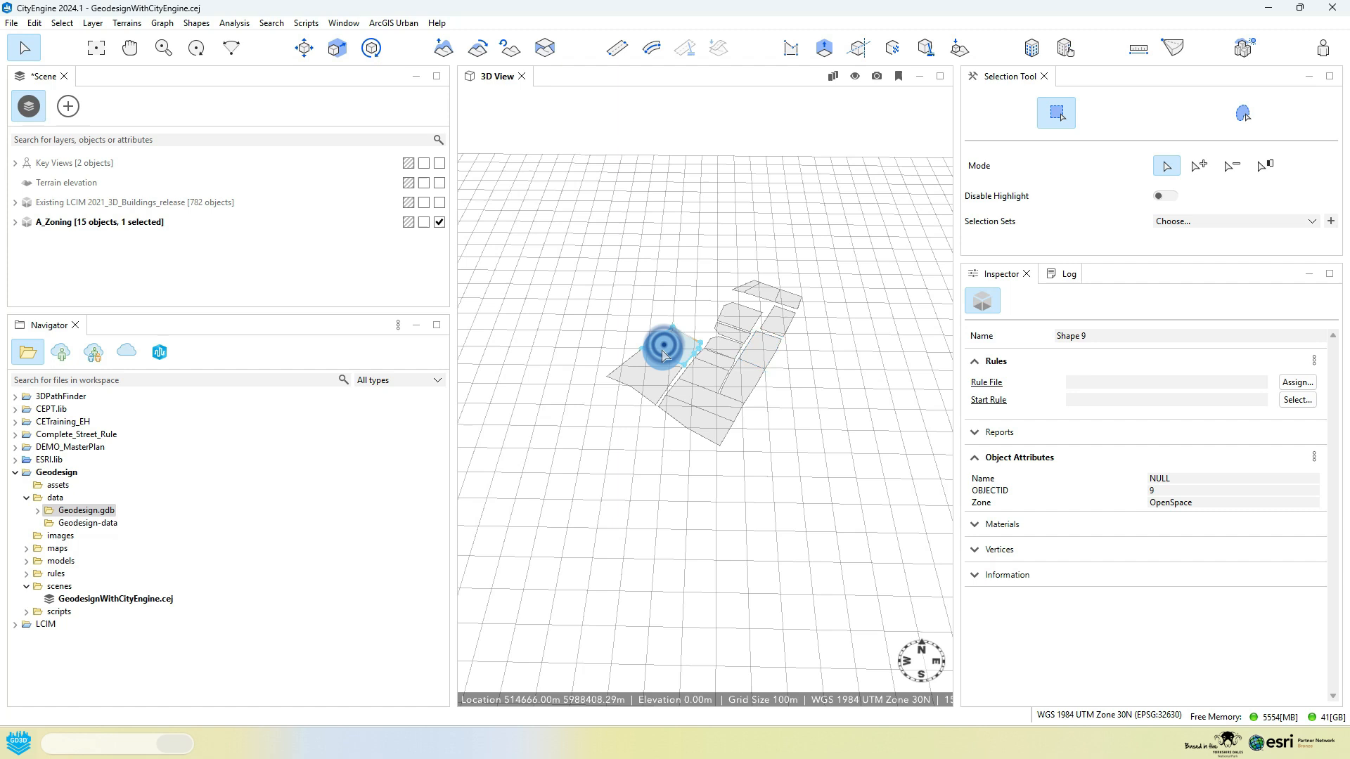
left_click(645, 383)
left_click(626, 482)
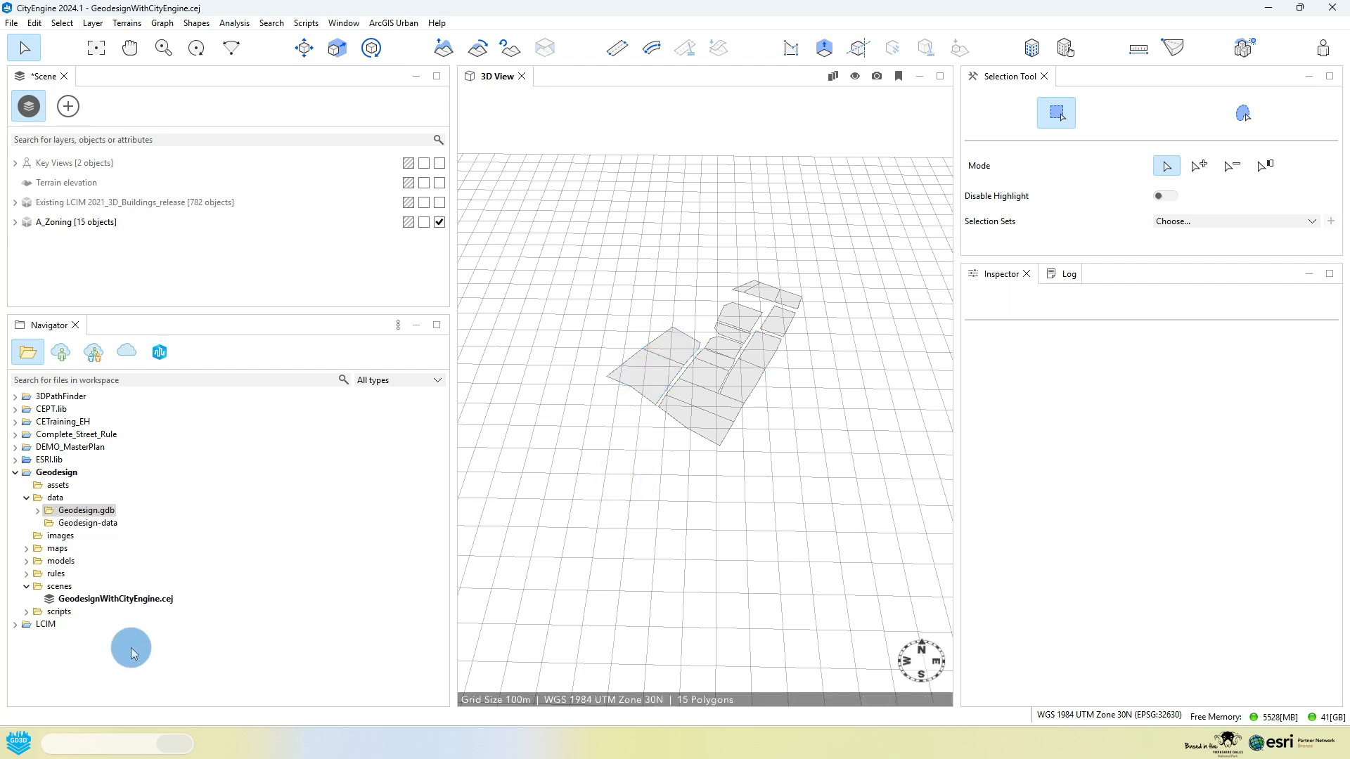
Review the zone colour attributes and case conditions in the Zoning.cga rule file, and close the file.
left_click(26, 573)
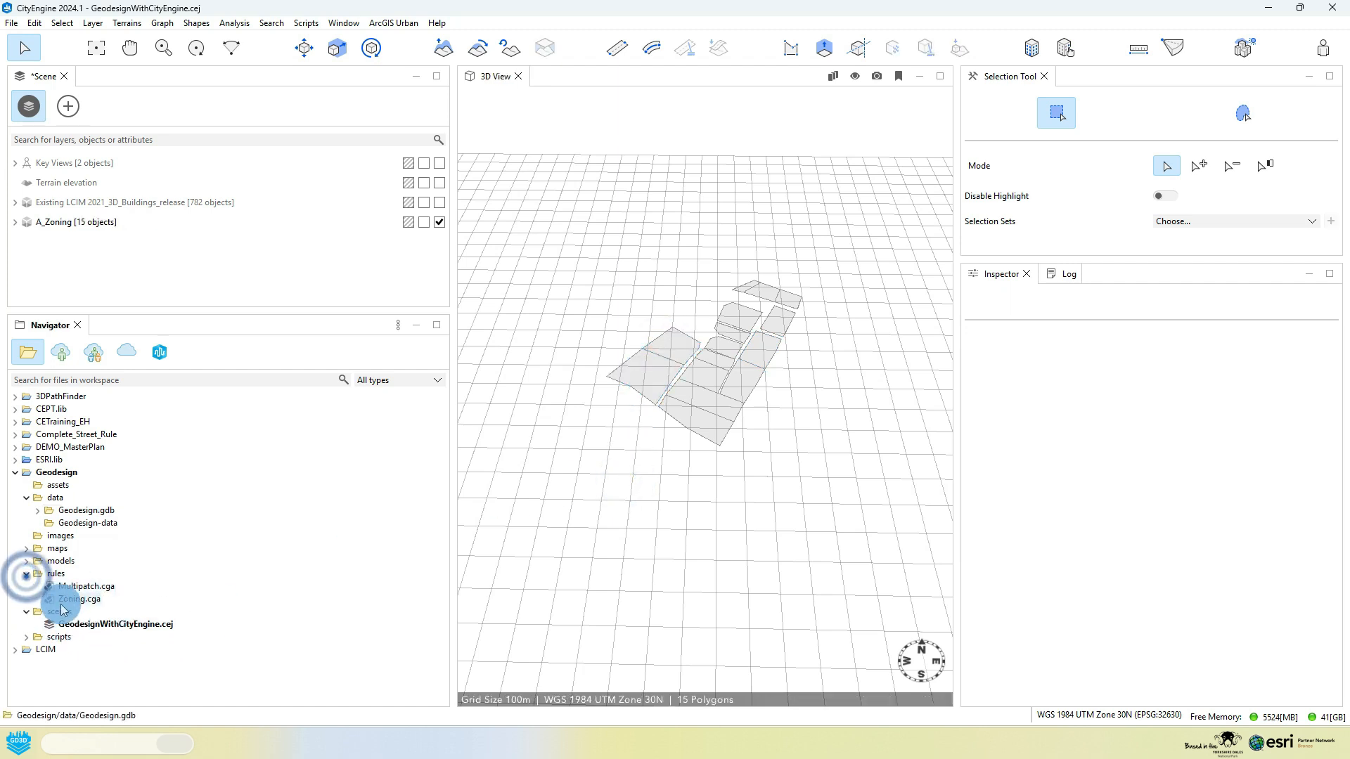
double_click(79, 599)
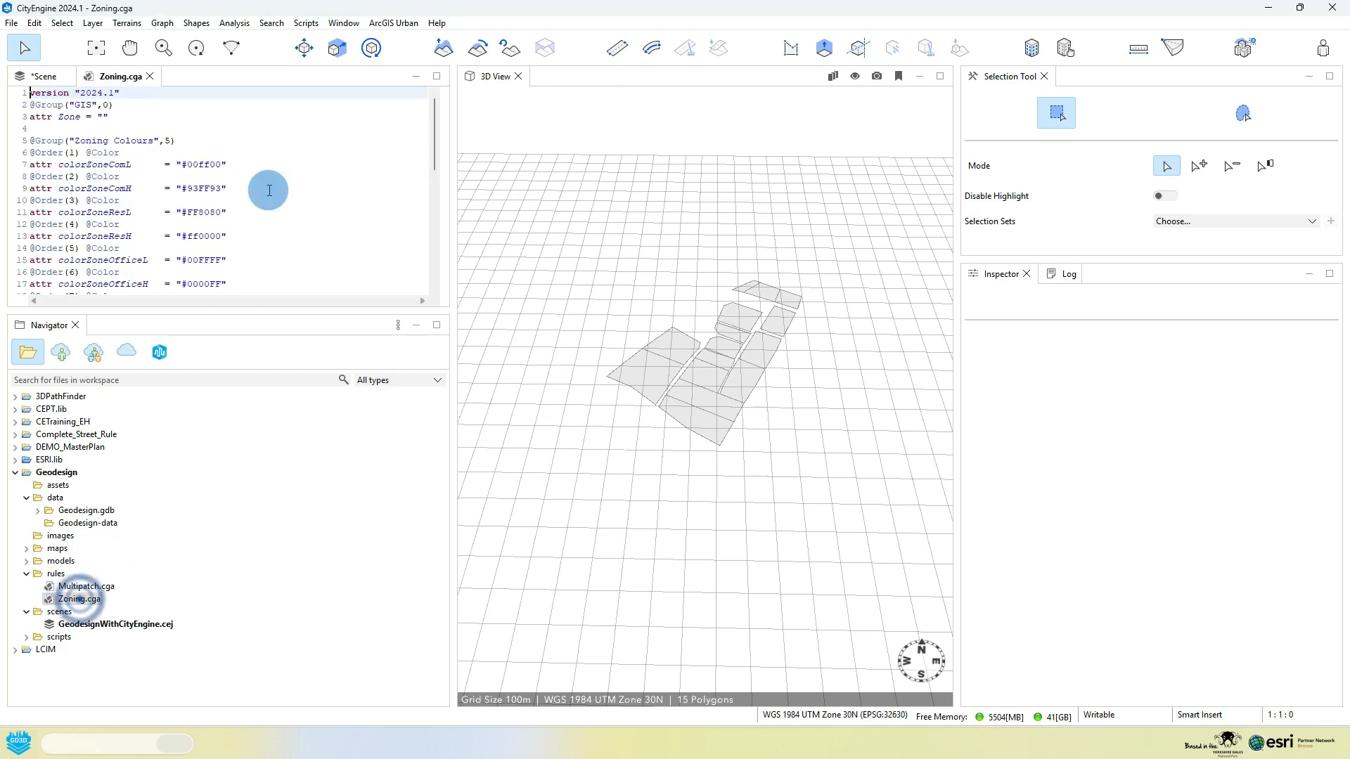
scroll(277, 215, "down", 9)
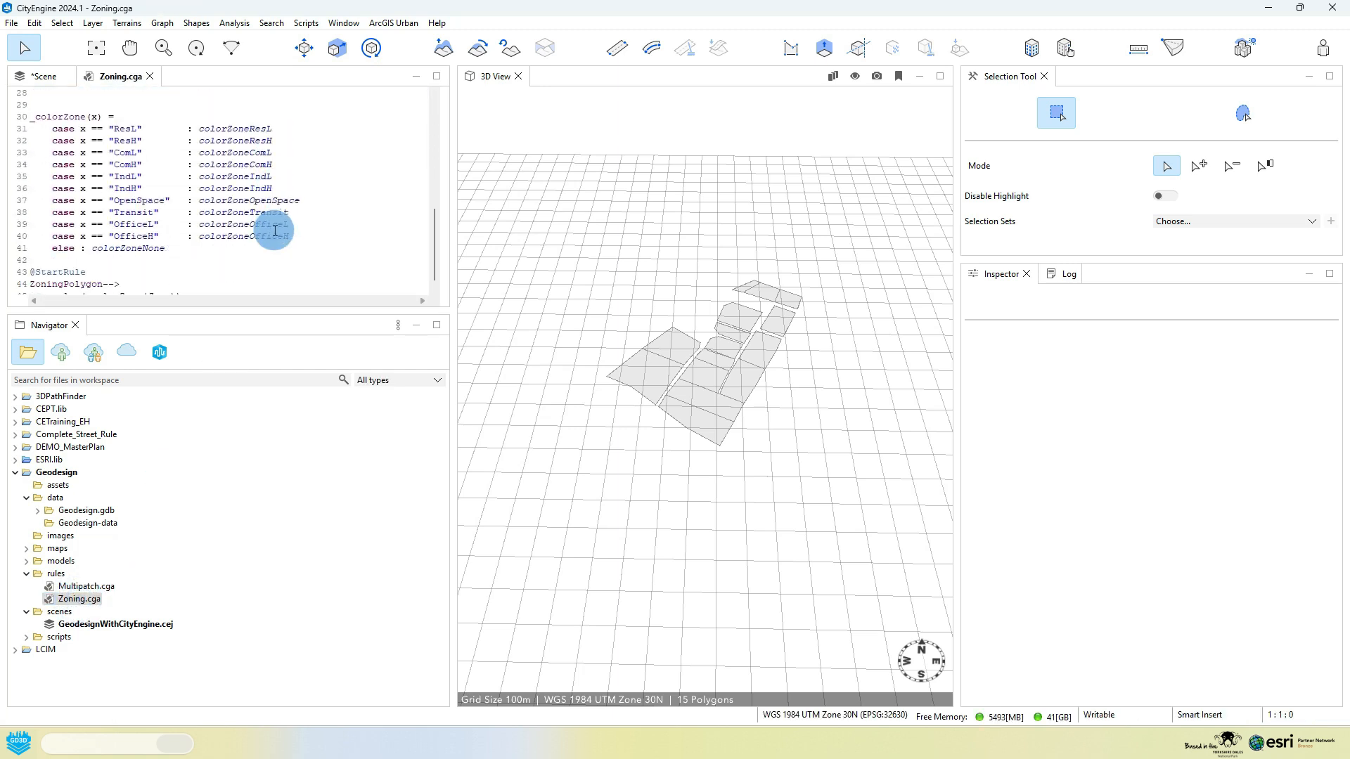
left_click(150, 75)
Assign the Zoning.cga rule from the rules folder to all the A_Zoning polygons.
left_click_drag(861, 248, 572, 491)
left_click(82, 602)
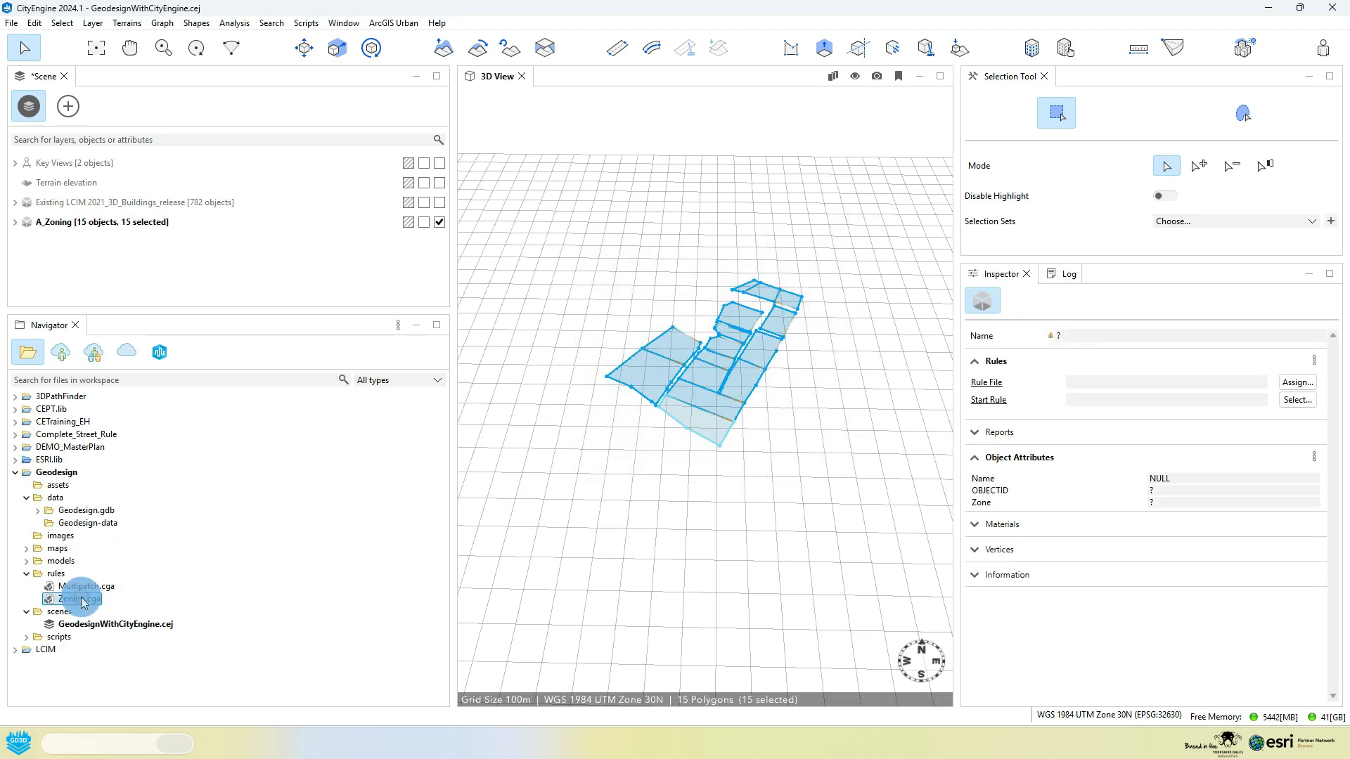
left_click_drag(82, 601, 713, 434)
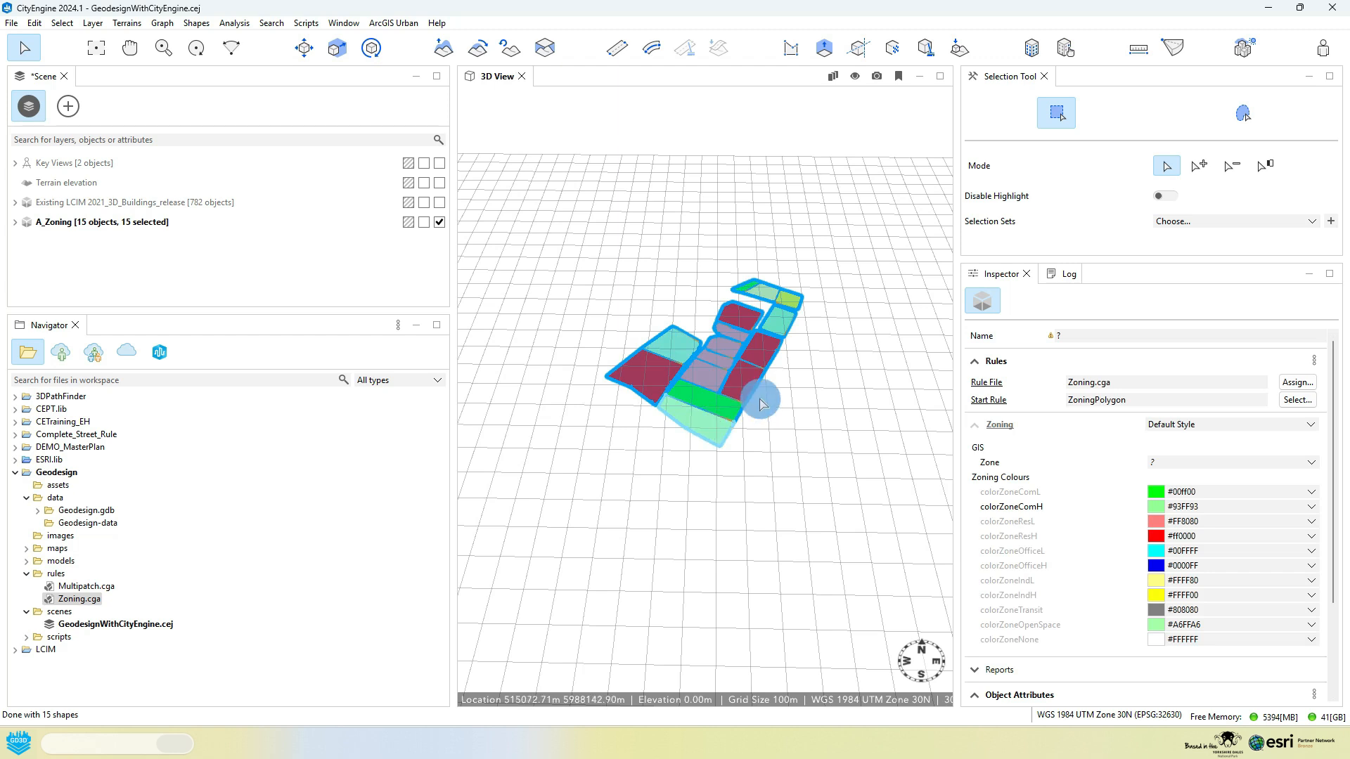
left_click(783, 394)
Compare the Zone attributes of individual coloured polygons with their rule colours, and clear the selection.
left_click(711, 421)
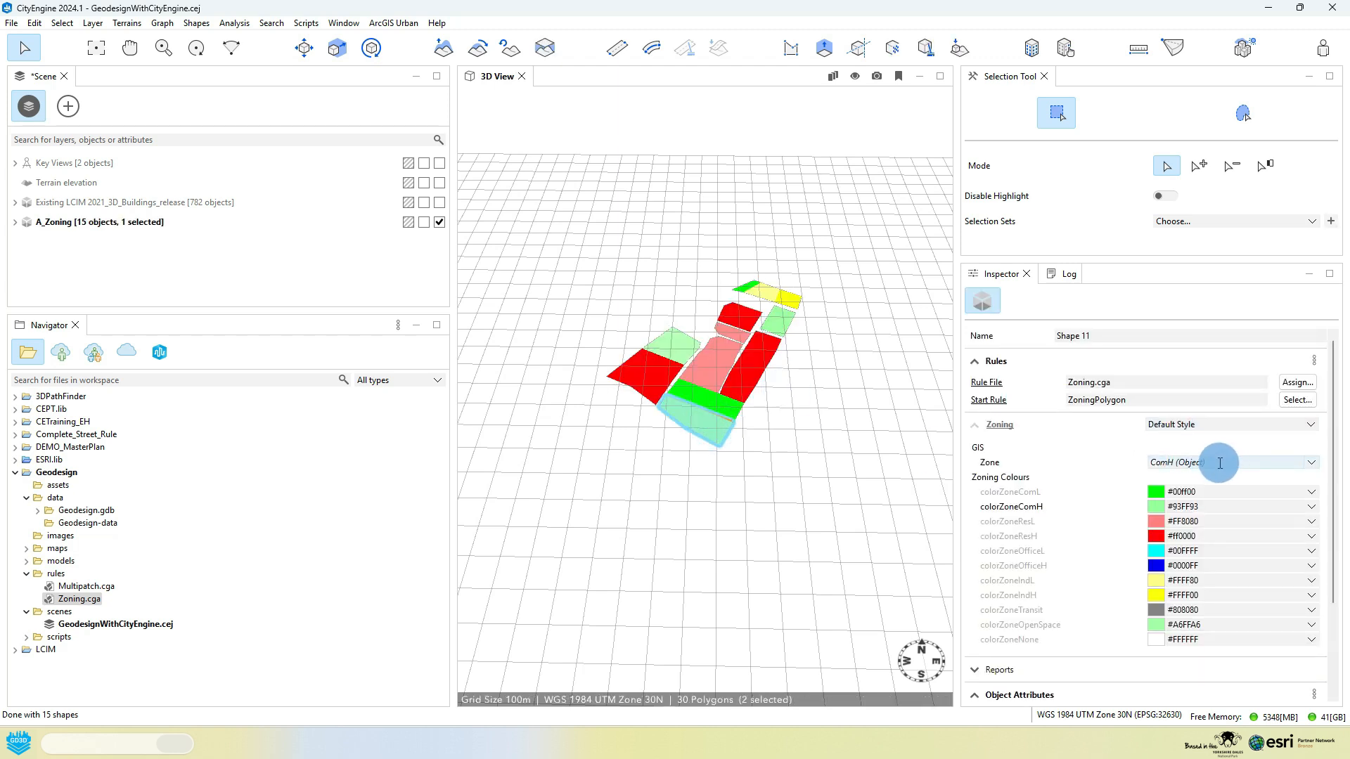
scroll(1076, 550, "down", 3)
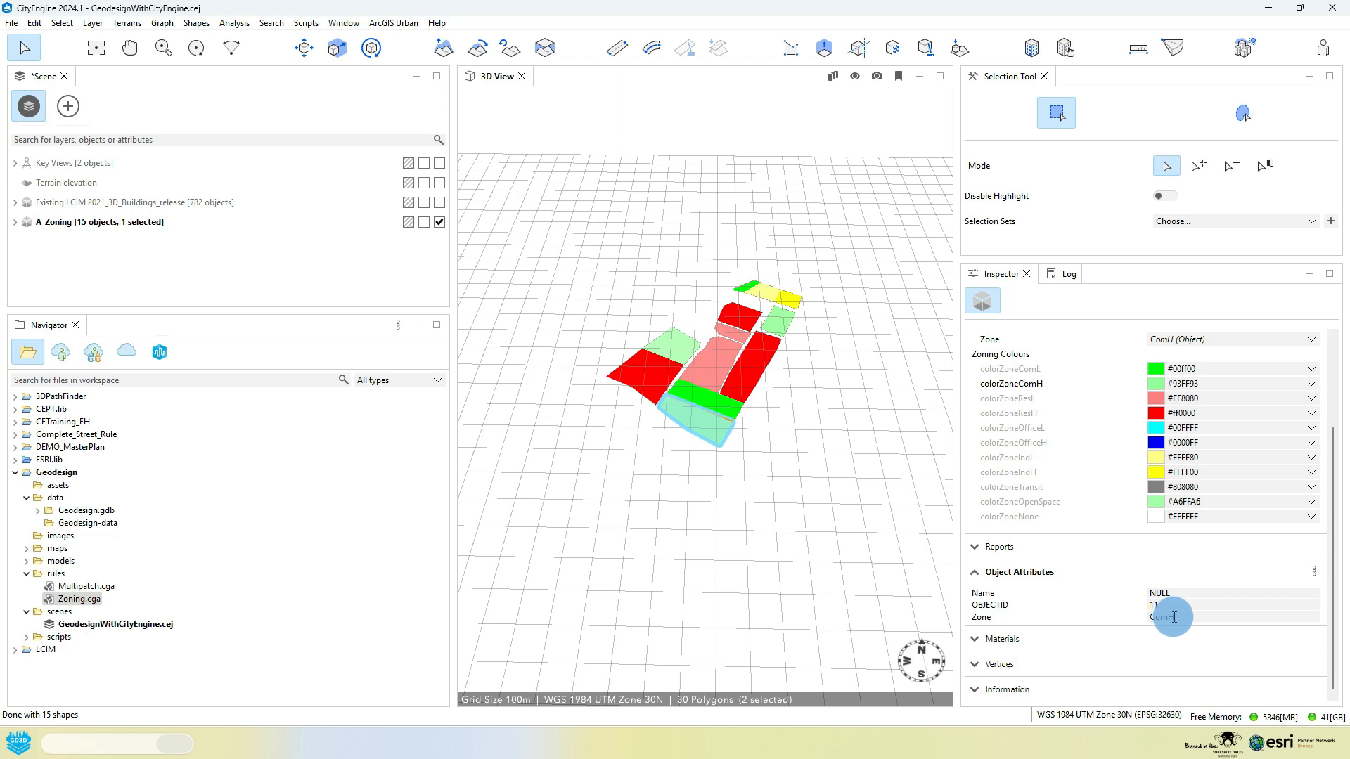
scroll(734, 412, "up", 2)
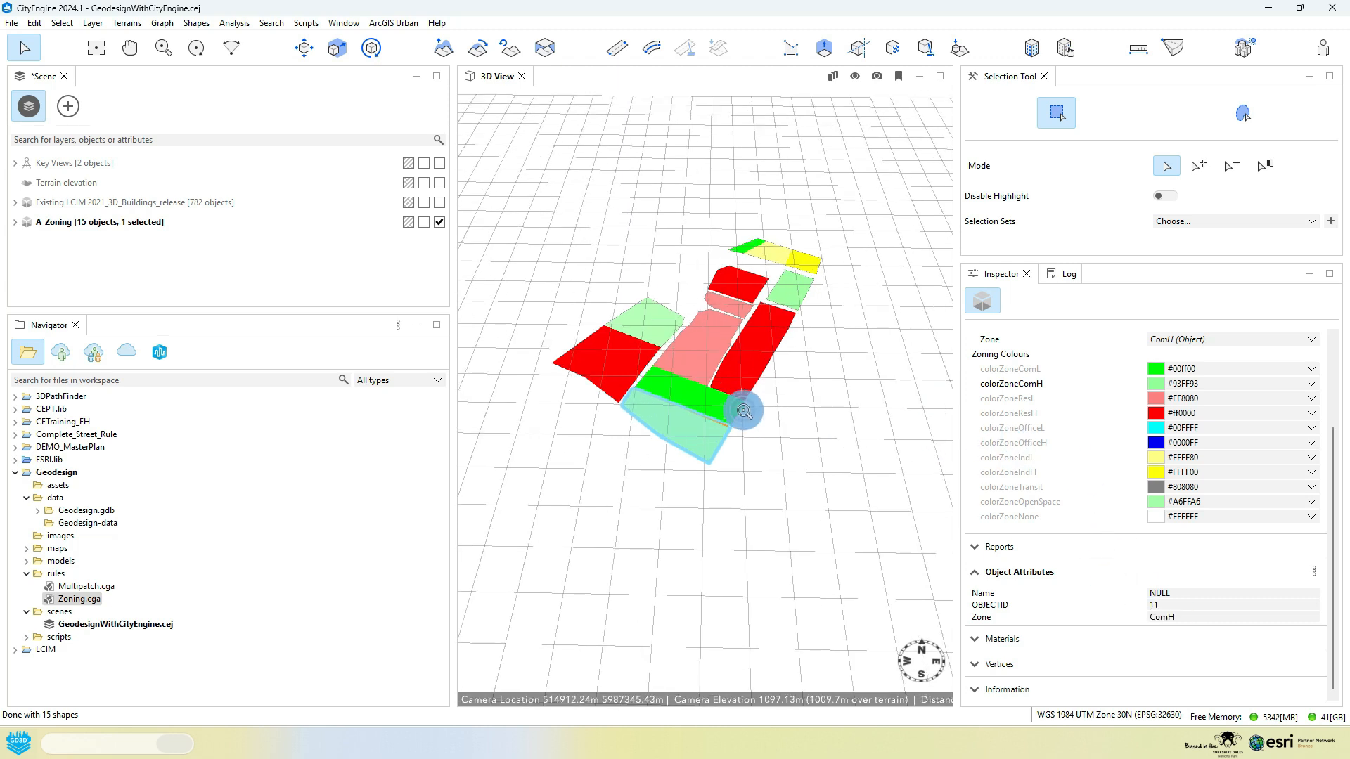
left_click(741, 364)
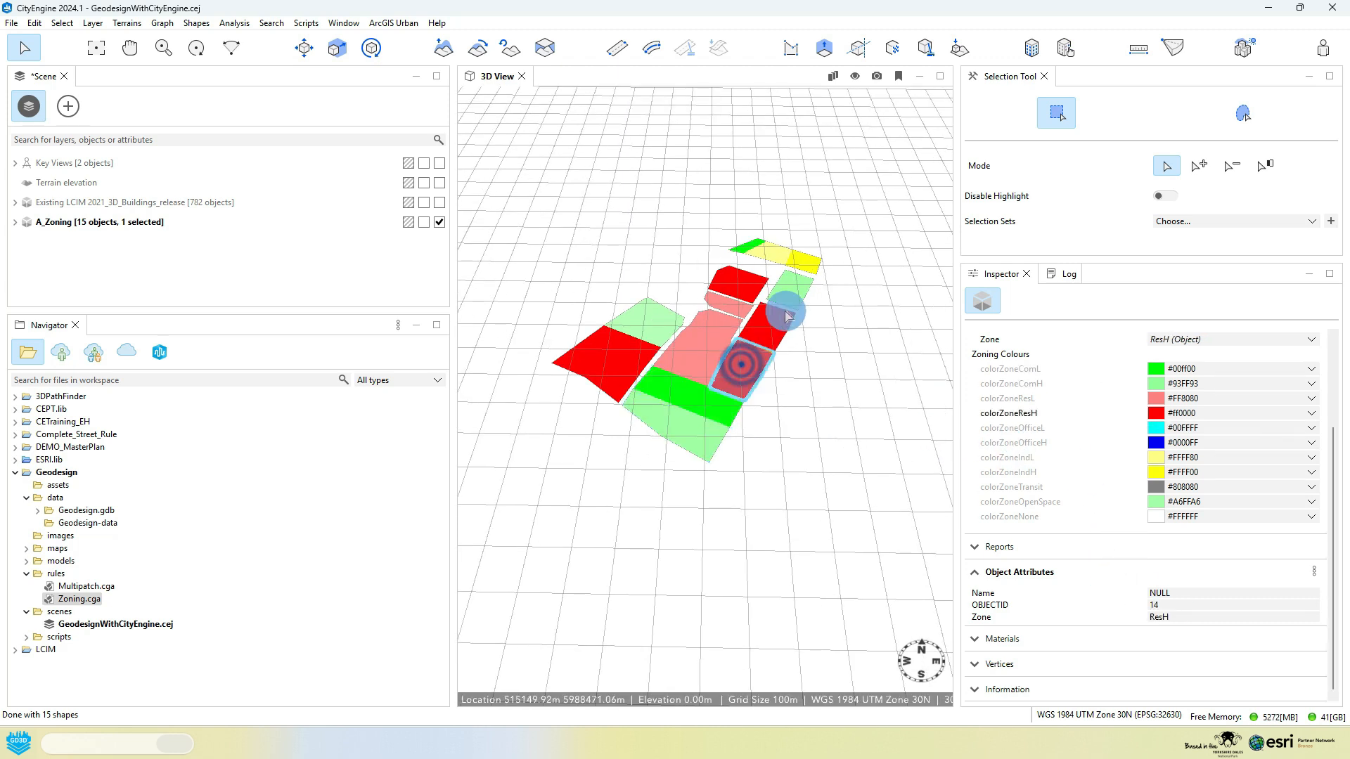
left_click(799, 261)
left_click(745, 246)
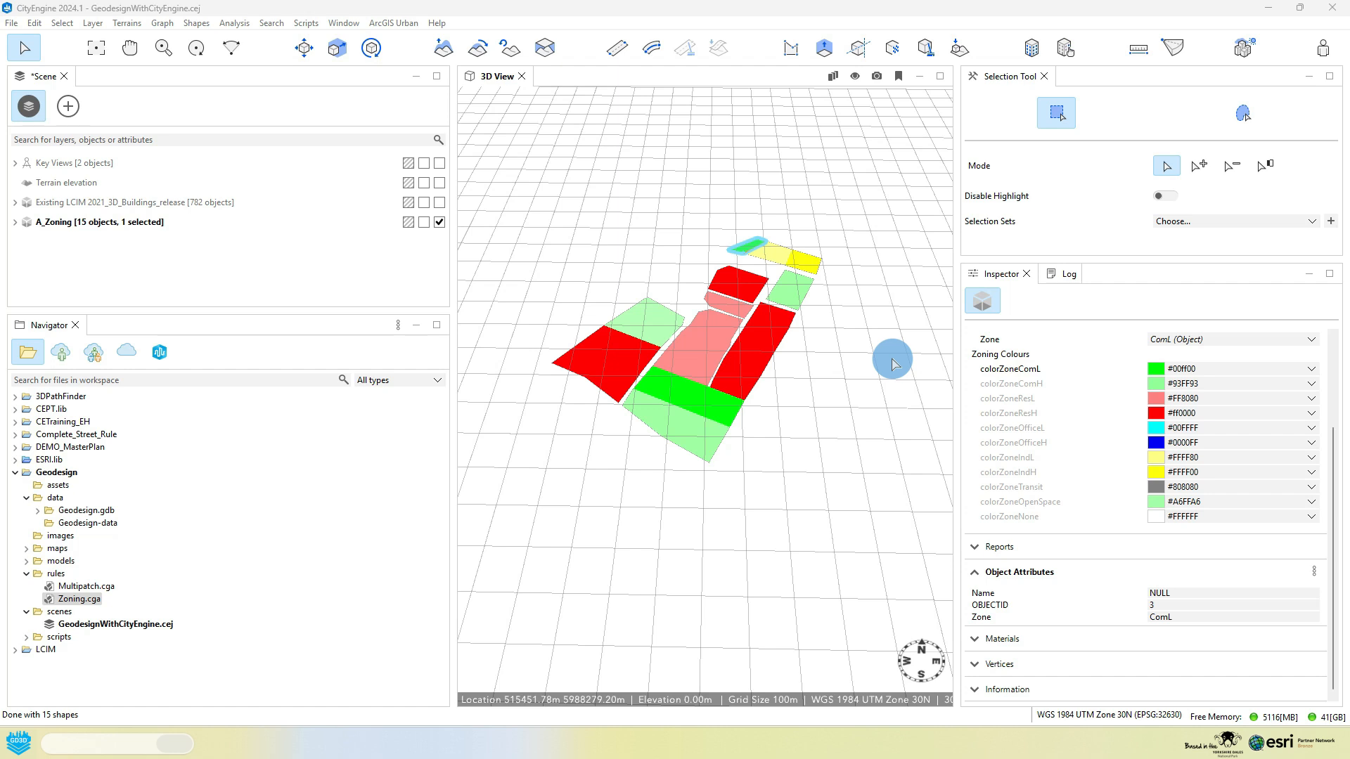
left_click(780, 490)
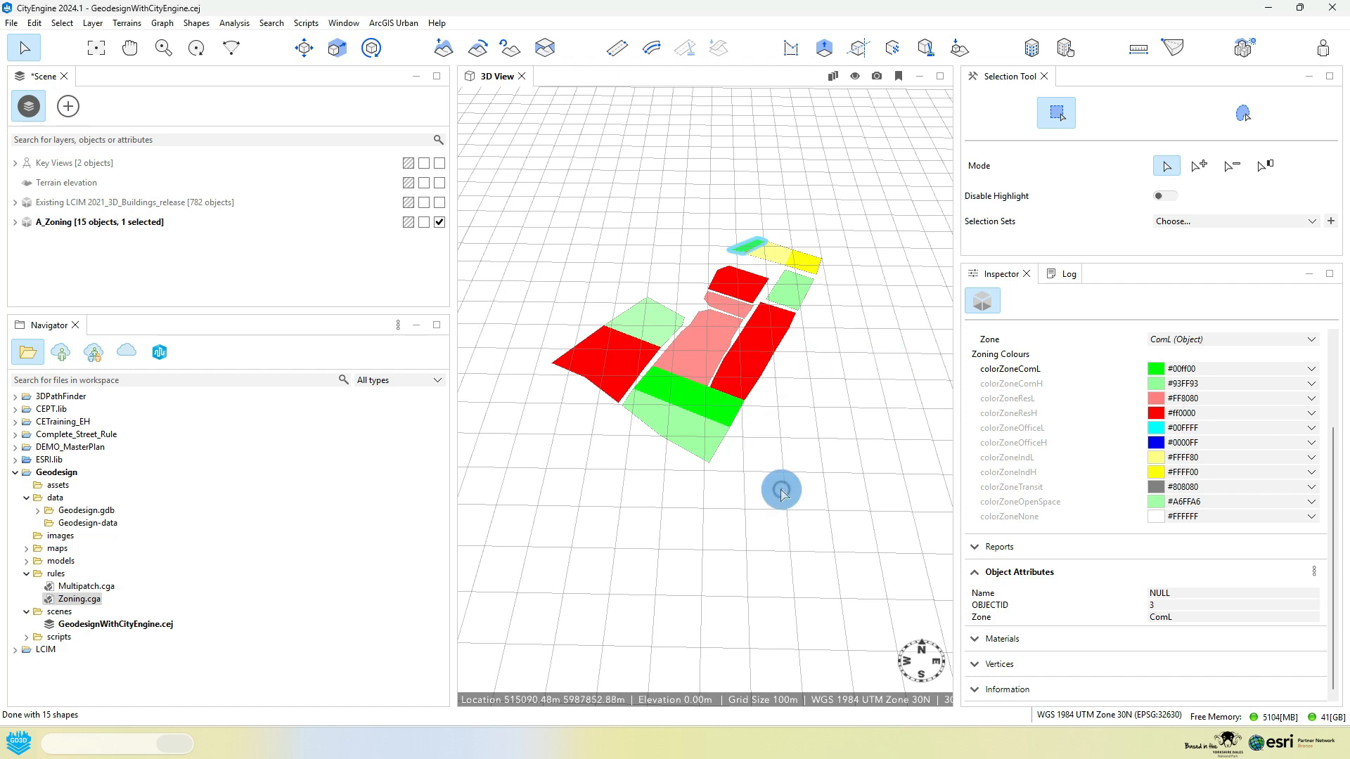
Create a new shape layer in the scene and name it Proposed.
right_click(68, 264)
left_click(125, 356)
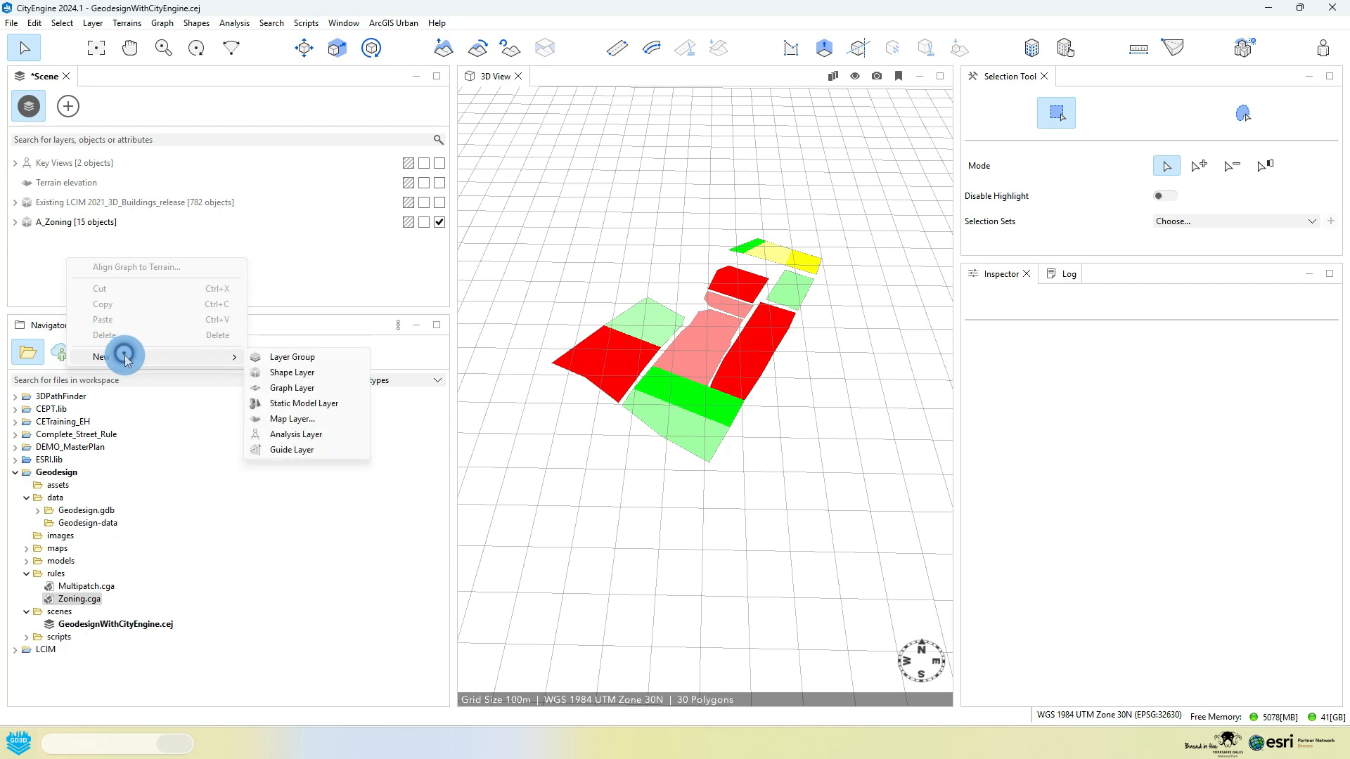
left_click(292, 373)
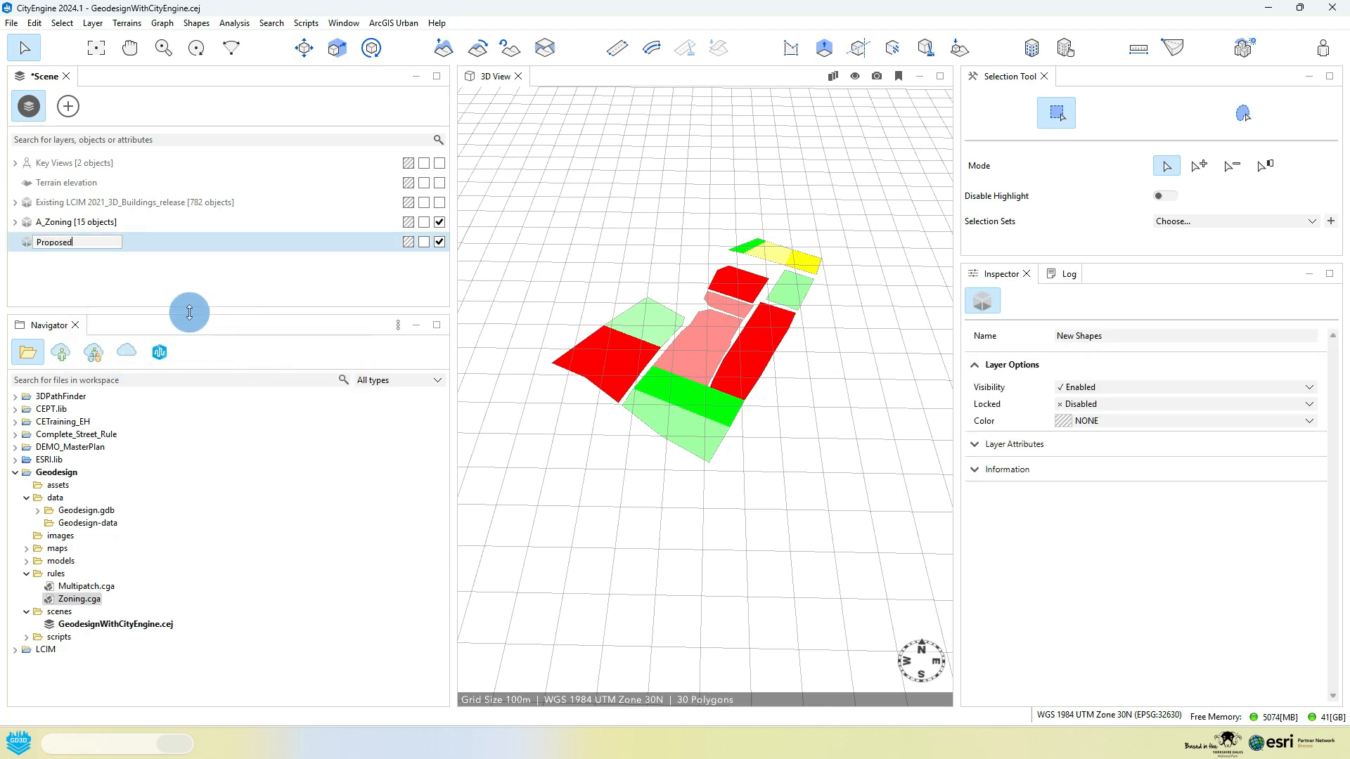
type("Proposed")
key("Return")
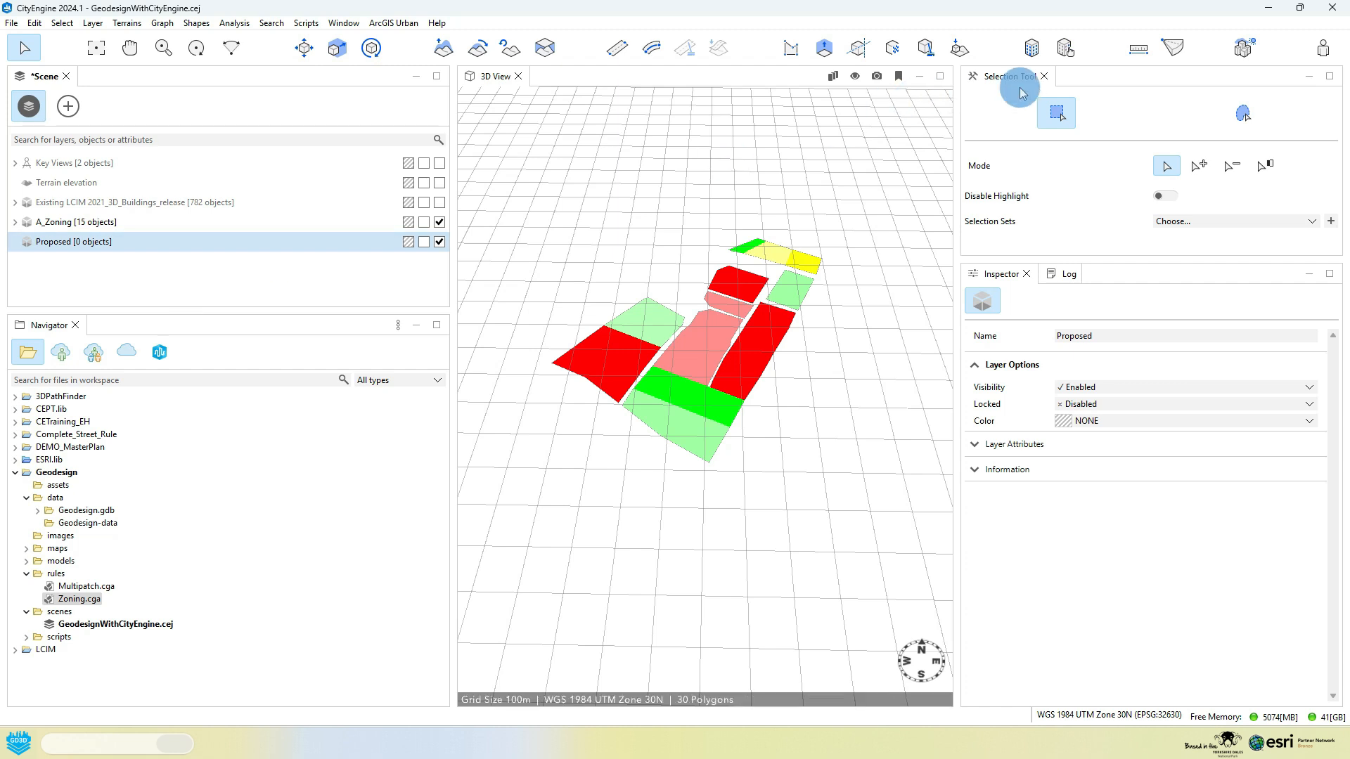
Draw a rectangular shape with a 25 m edge length on the open ground just in front of the zoning polygons.
left_click(793, 48)
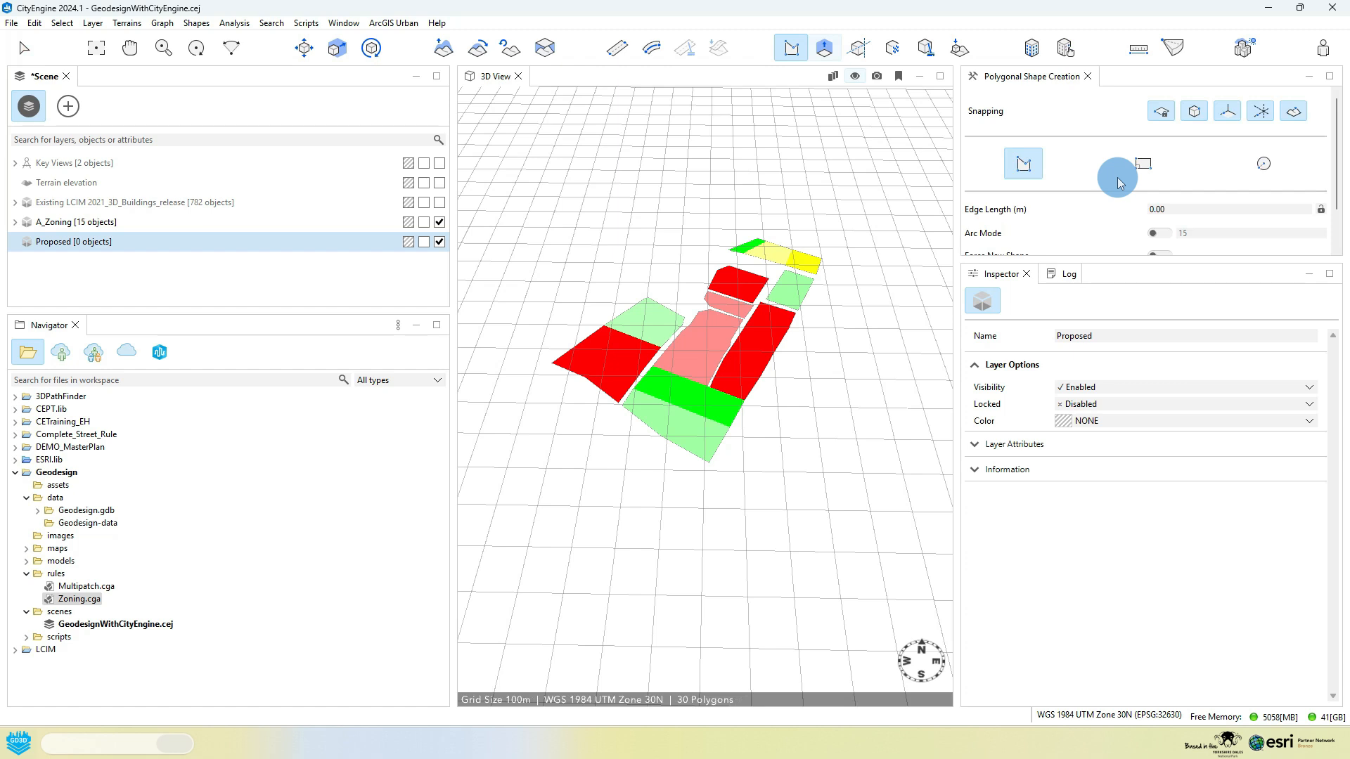
left_click(1143, 163)
left_click(1187, 210)
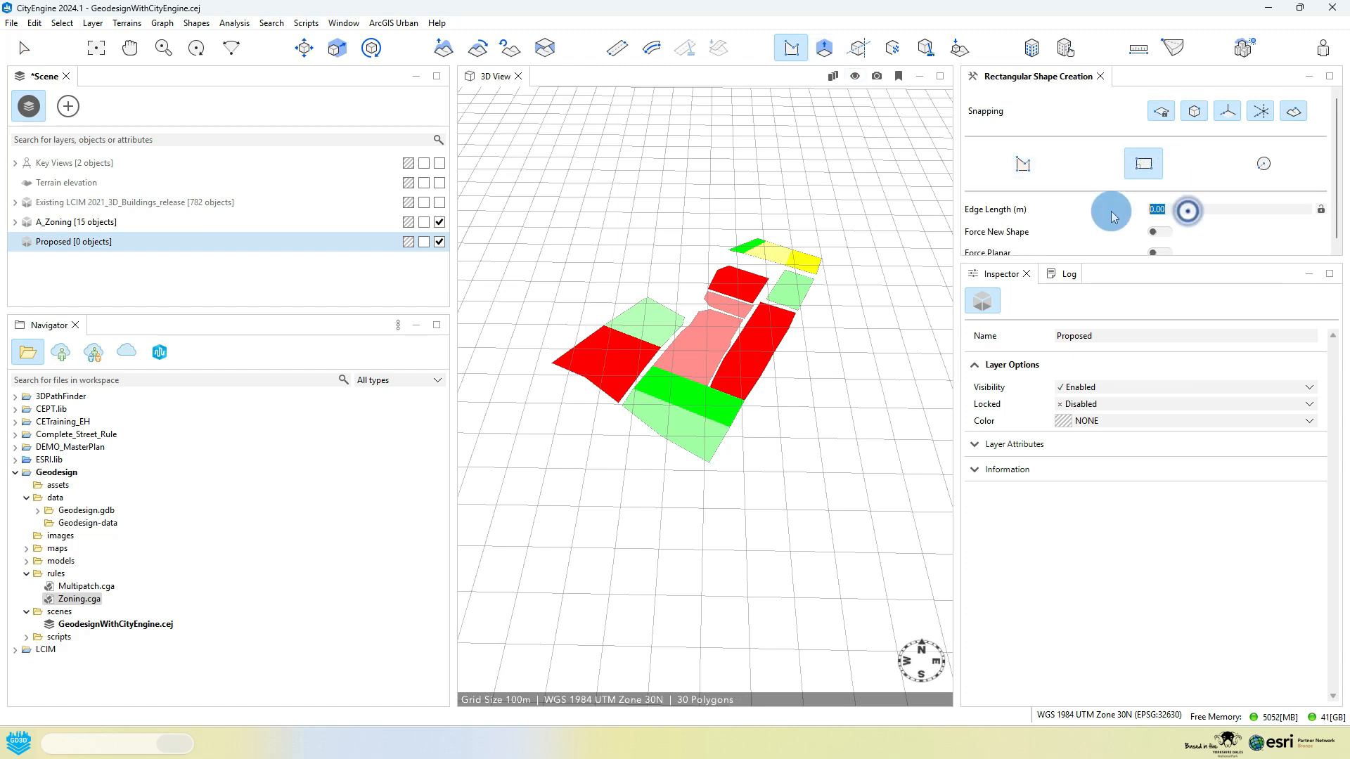
type("25")
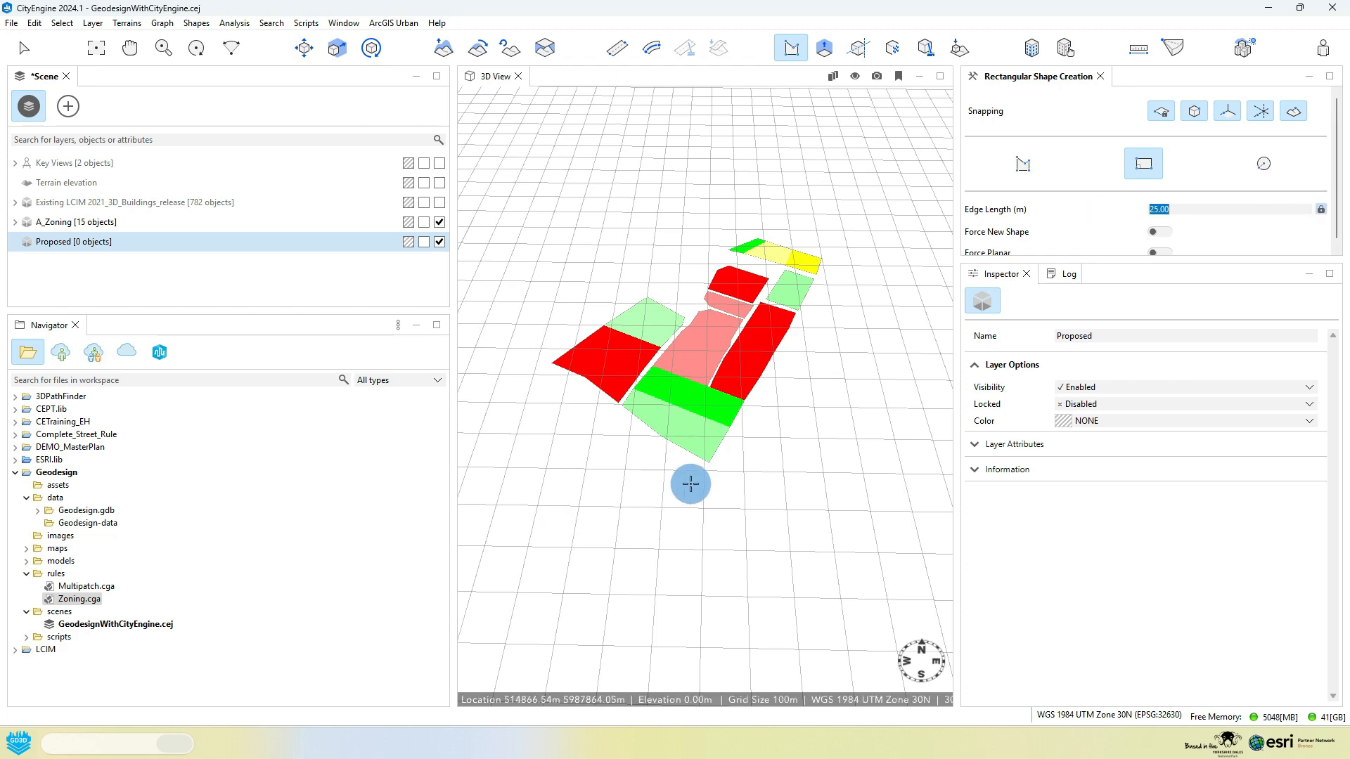
scroll(679, 472, "up", 3)
scroll(679, 472, "up", 3)
left_click(664, 423)
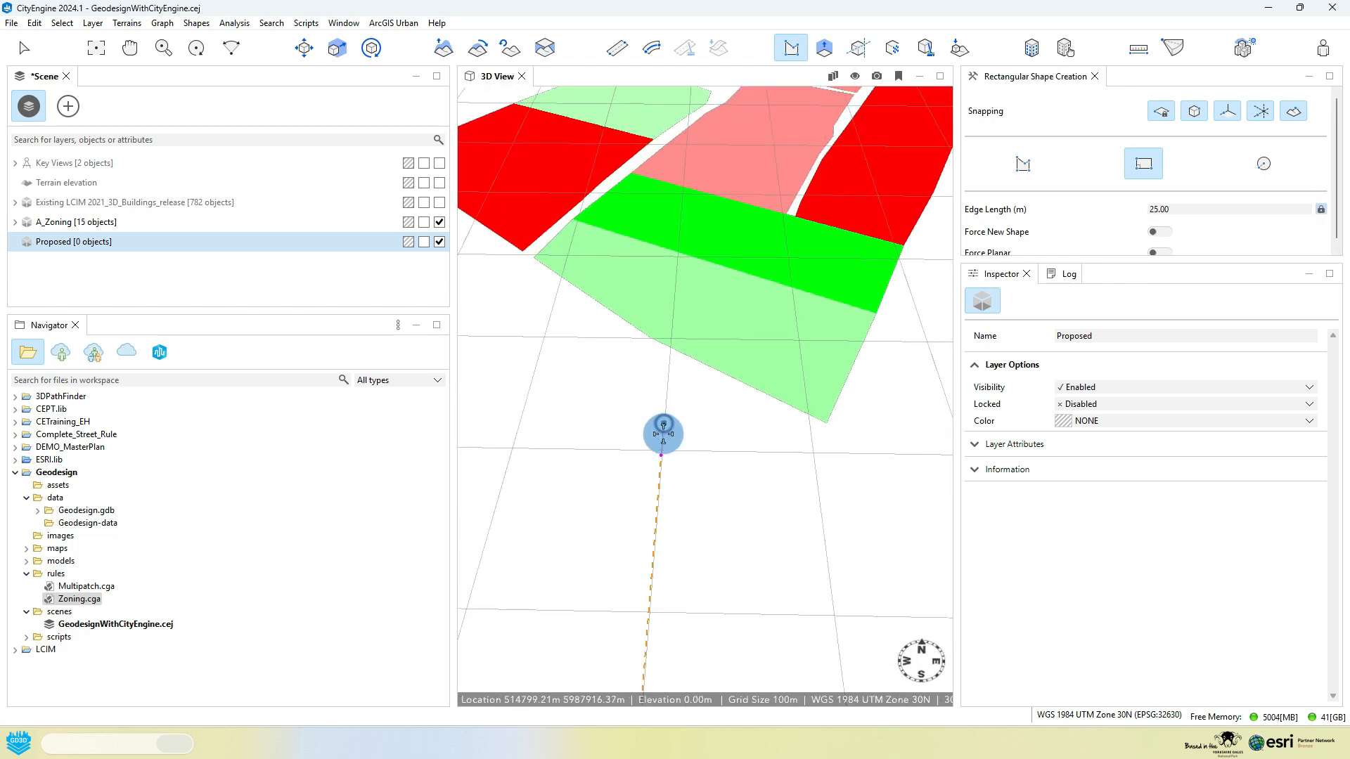
left_click(661, 455)
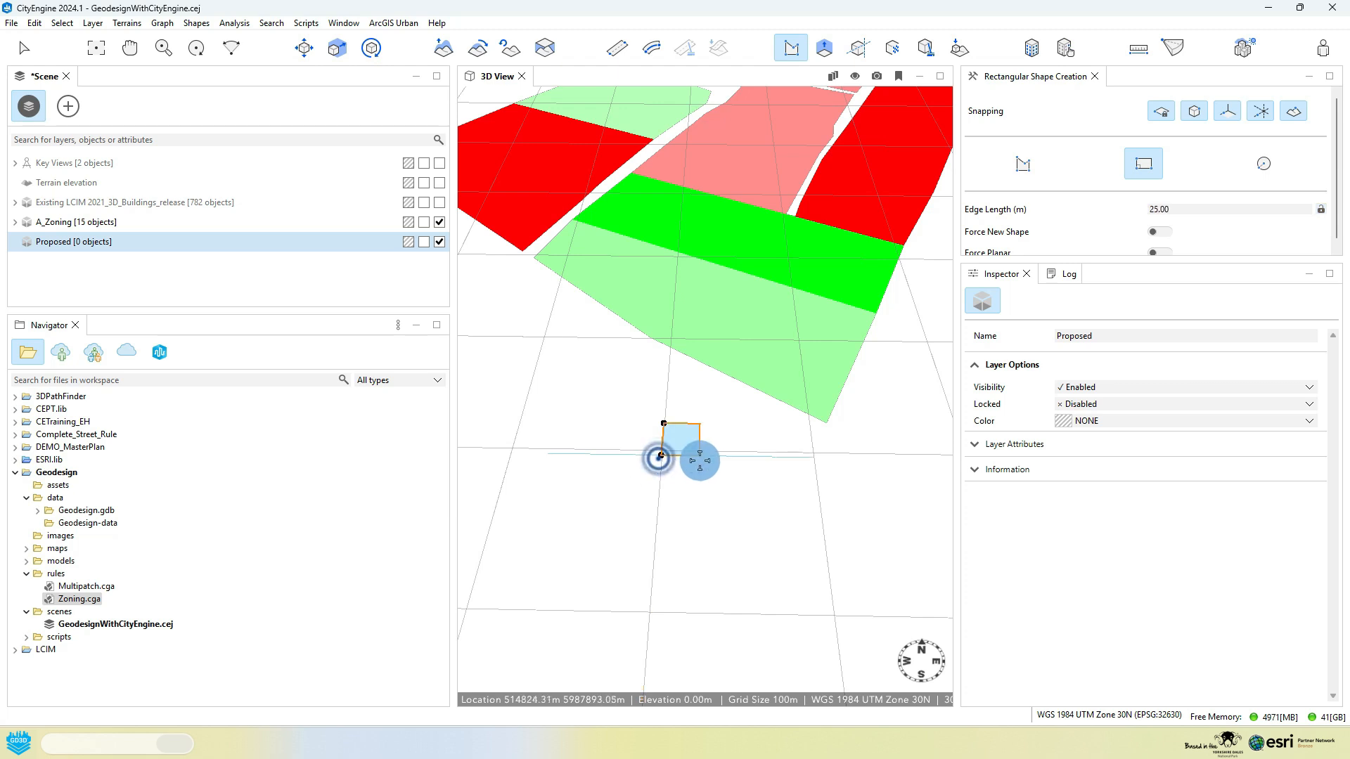
left_click(703, 458)
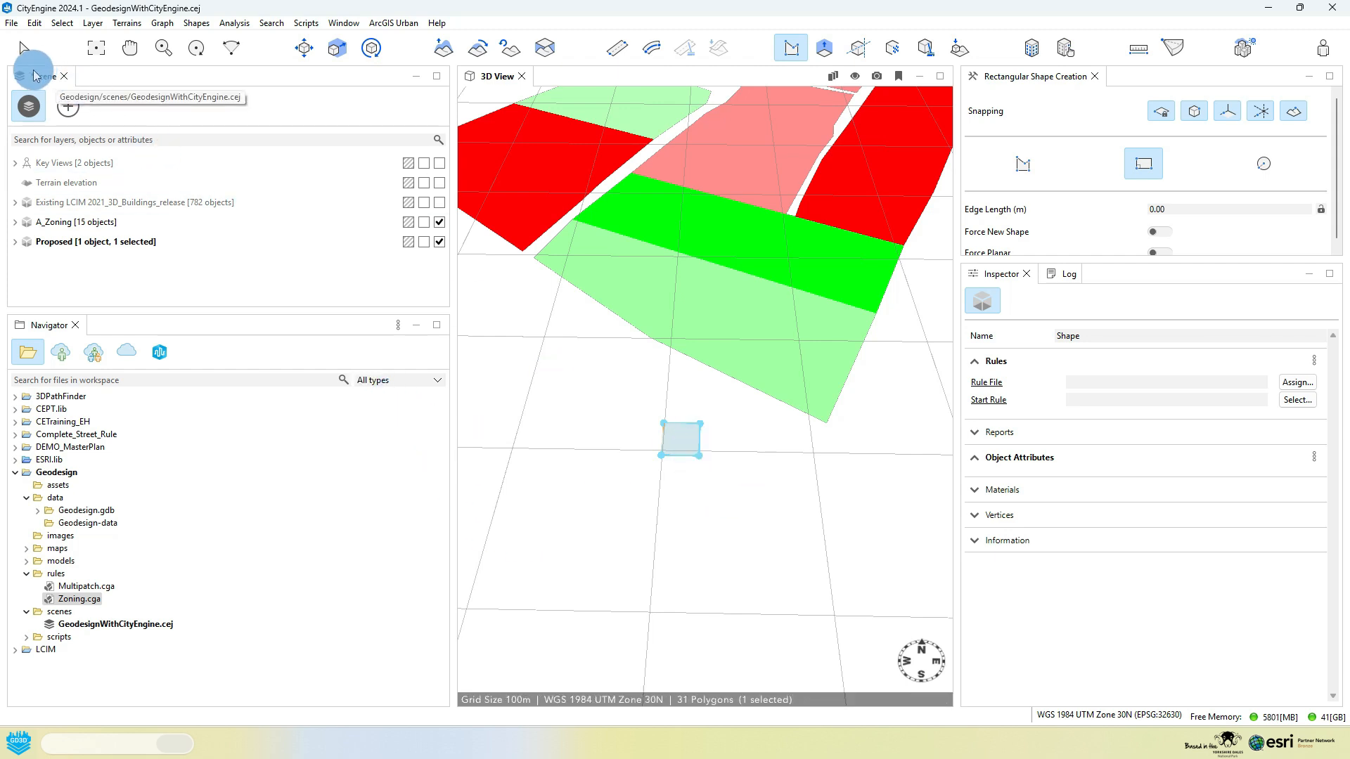
left_click(24, 47)
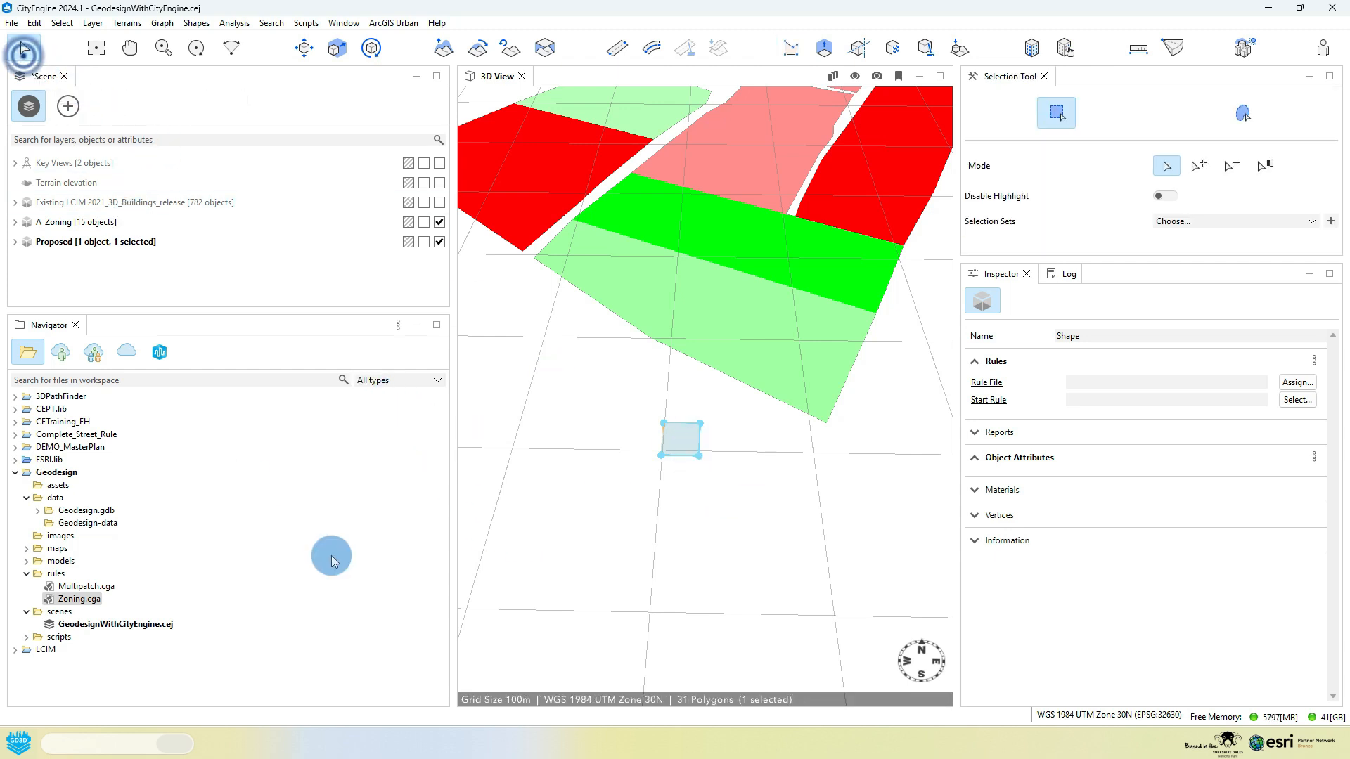
Start a new CGA rule file in the Geodesign rules folder.
right_click(59, 574)
left_click(172, 367)
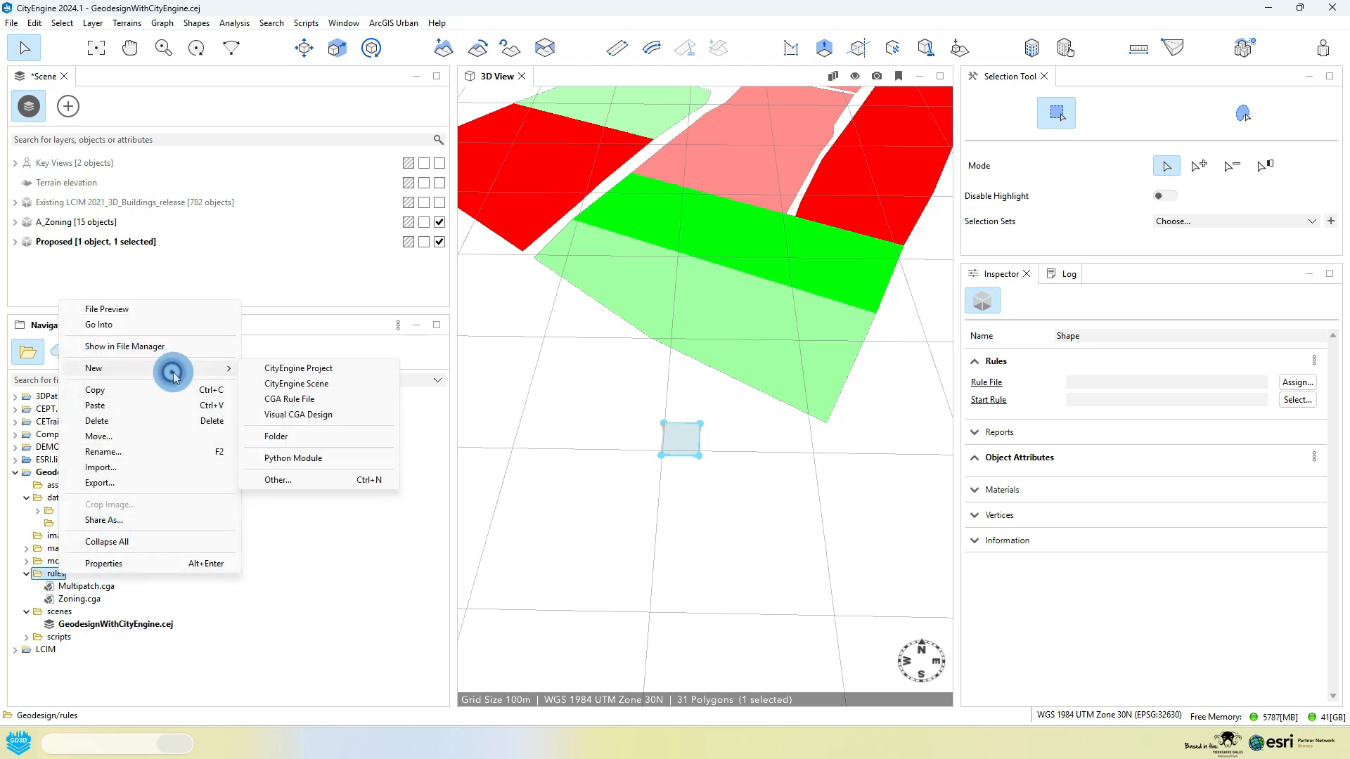
left_click(343, 398)
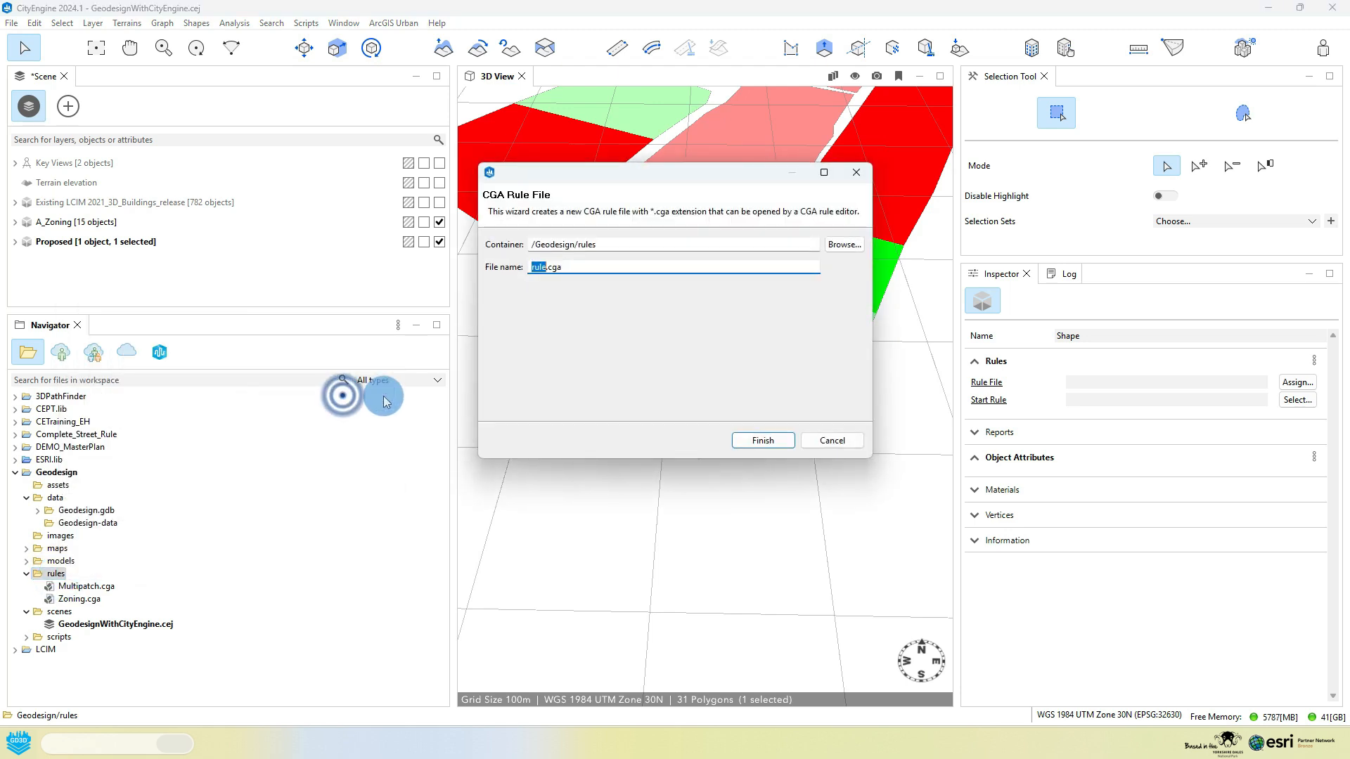
type("Zon")
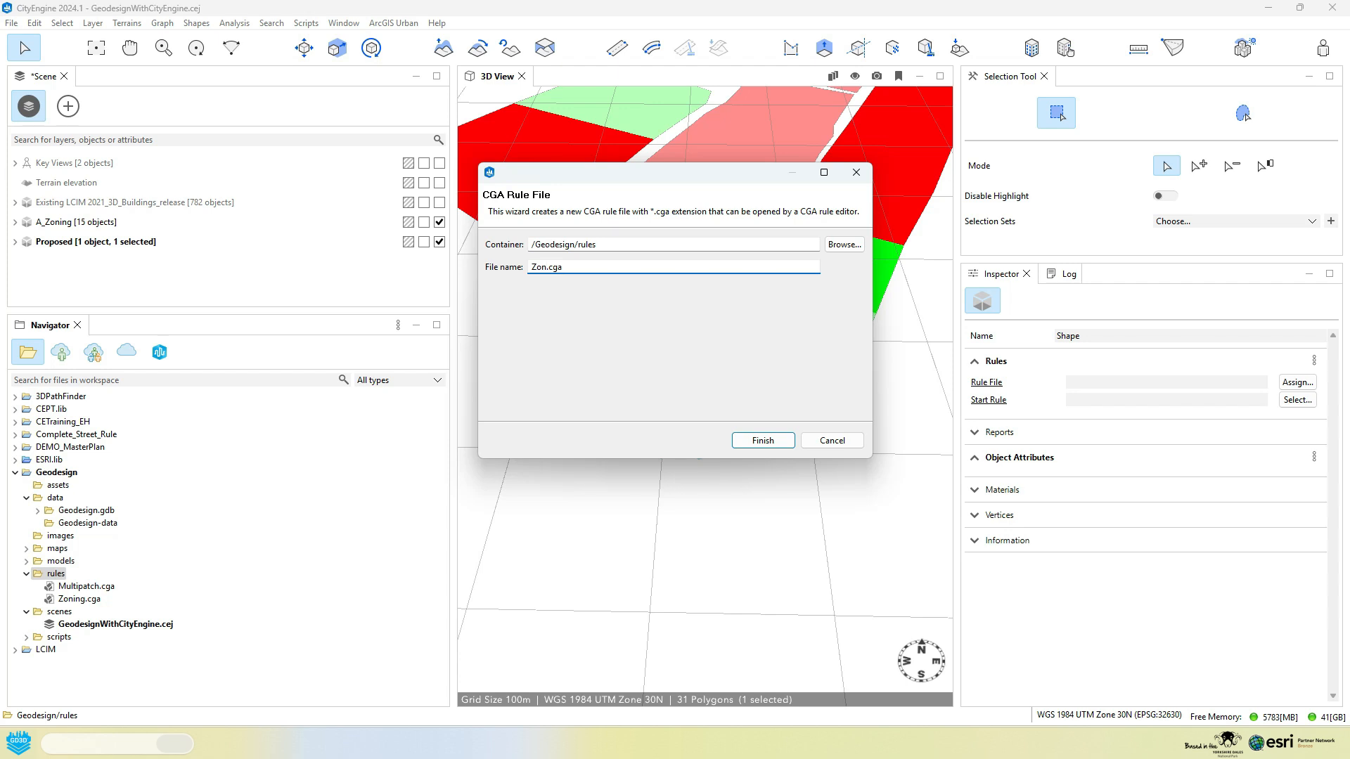
type("ing")
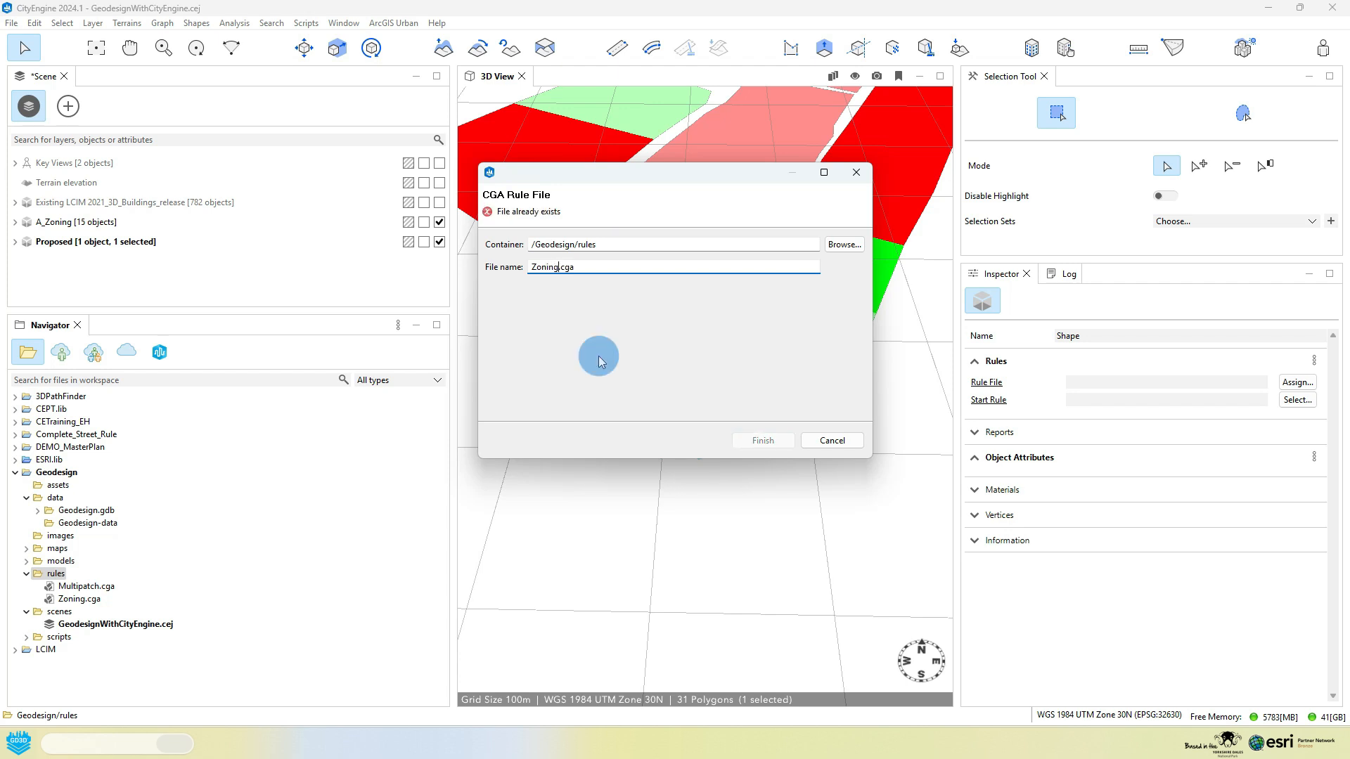
key("BackSpace")
key("BackSpace")
key("BackSpace")
key("BackSpace")
key("BackSpace")
key("BackSpace")
Name the new rule file Proposed.cga and create it.
type("Proposed")
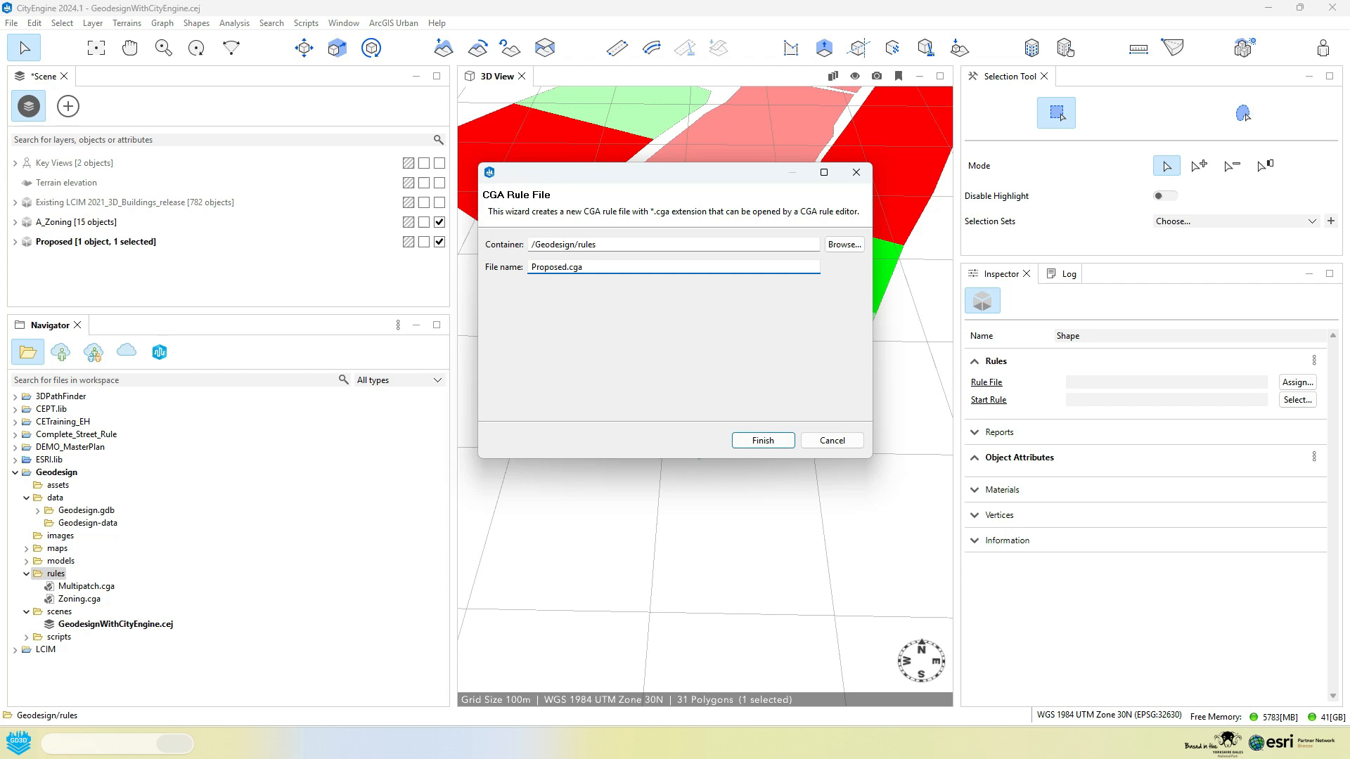
key("Return")
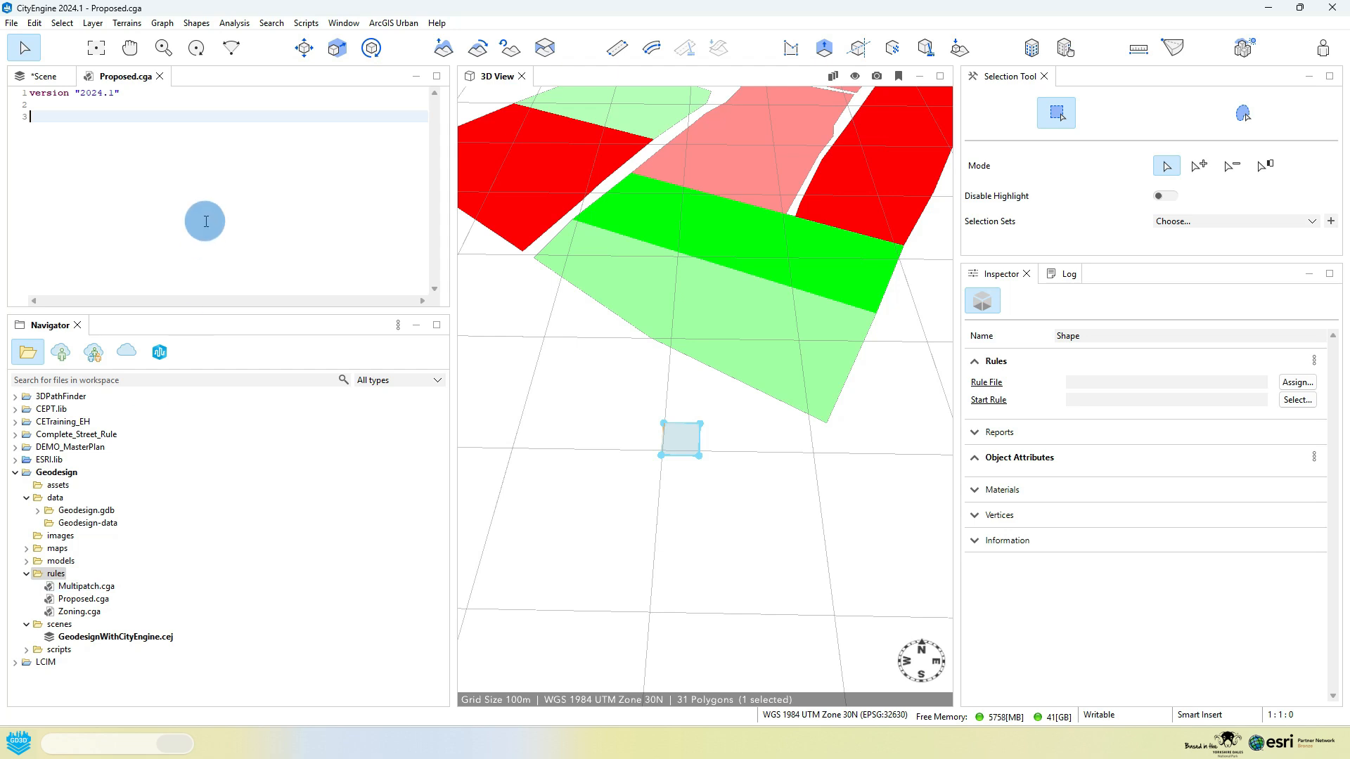
Copy the Zone attribute, the zoning colour attributes and the _colorZone function from Zoning.cga into Proposed.cga below the version line.
double_click(78, 611)
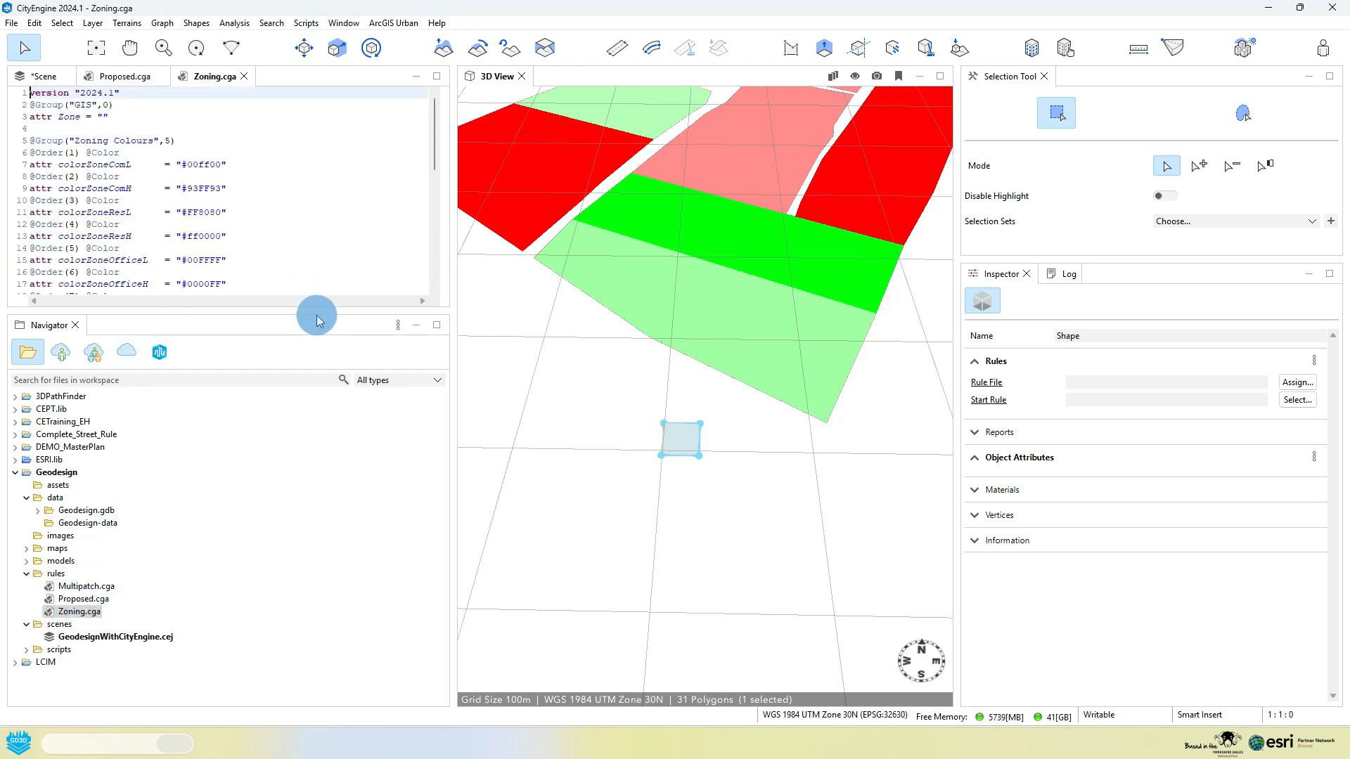
left_click_drag(321, 313, 331, 442)
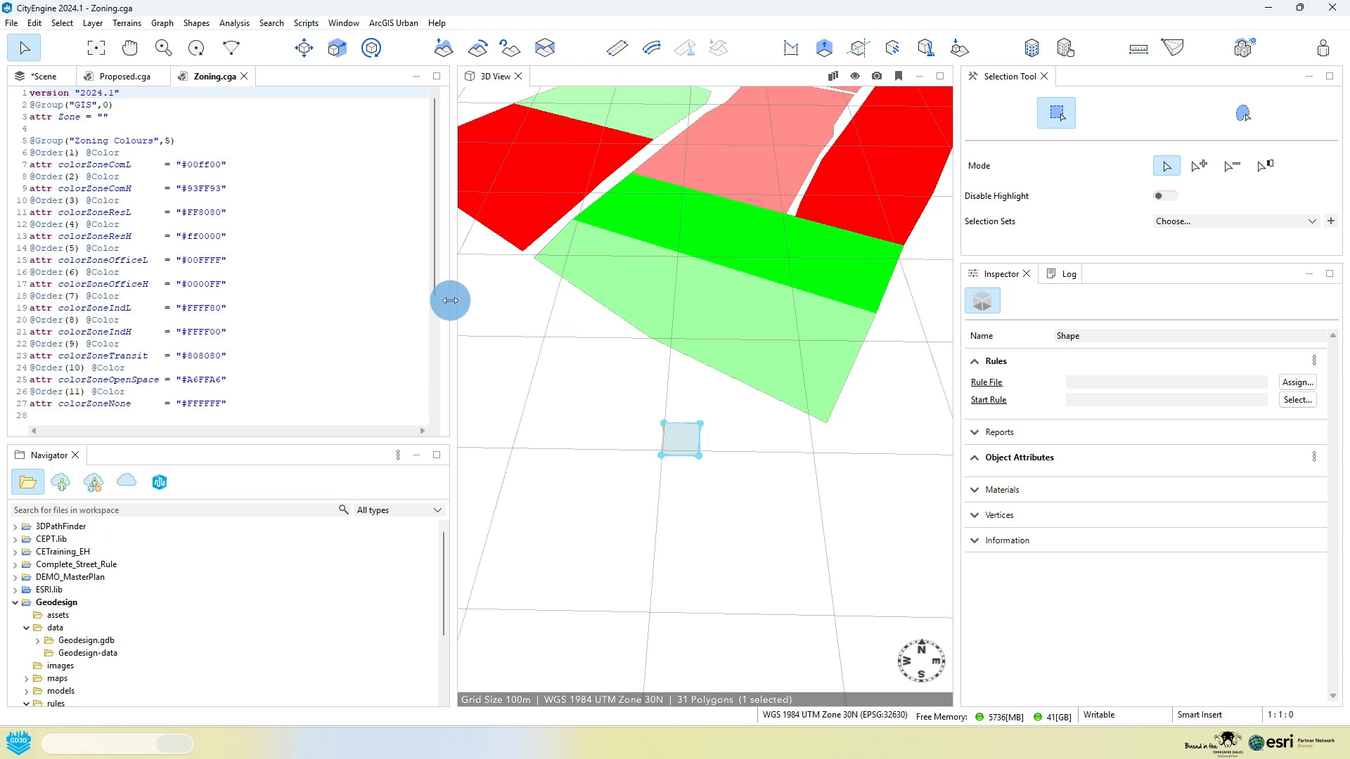
left_click_drag(450, 300, 723, 299)
scroll(346, 277, "down", 5)
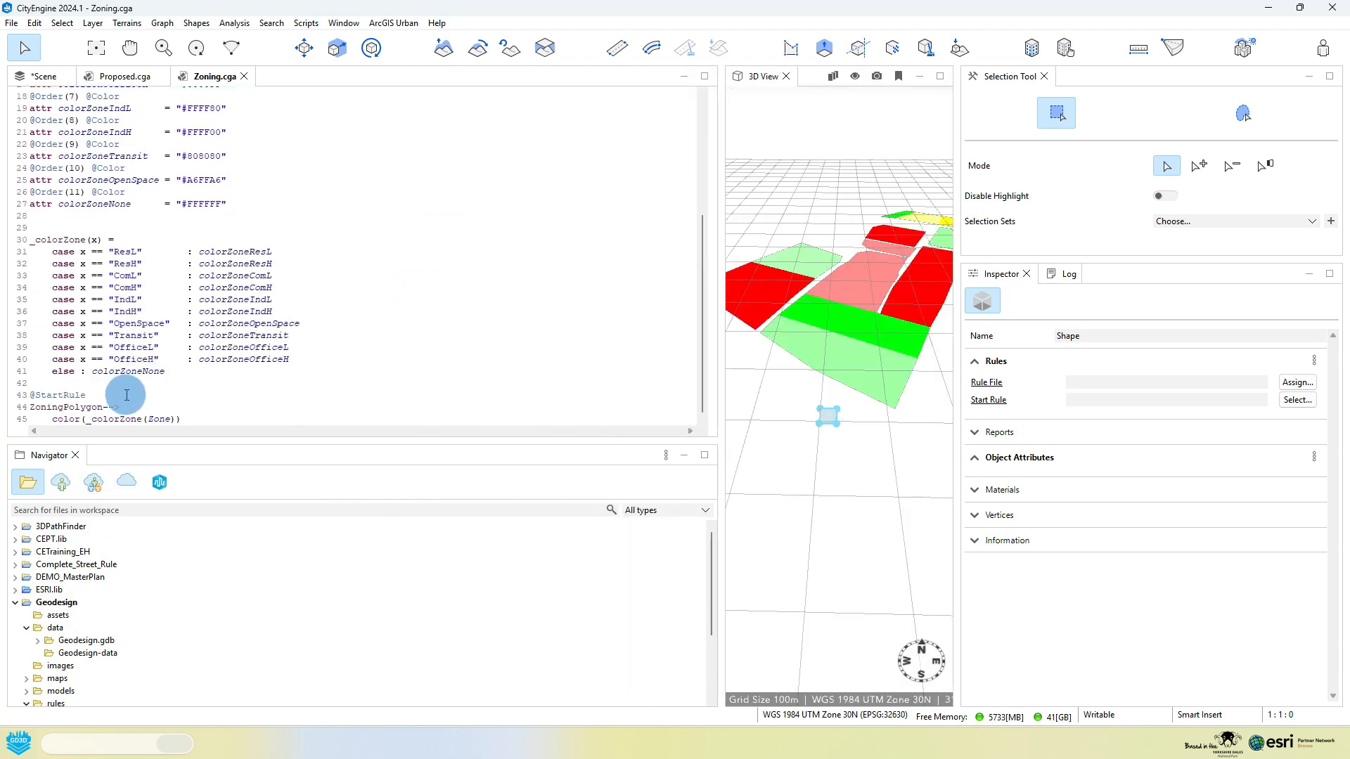
left_click_drag(95, 383, 21, 102)
key("ctrl+c")
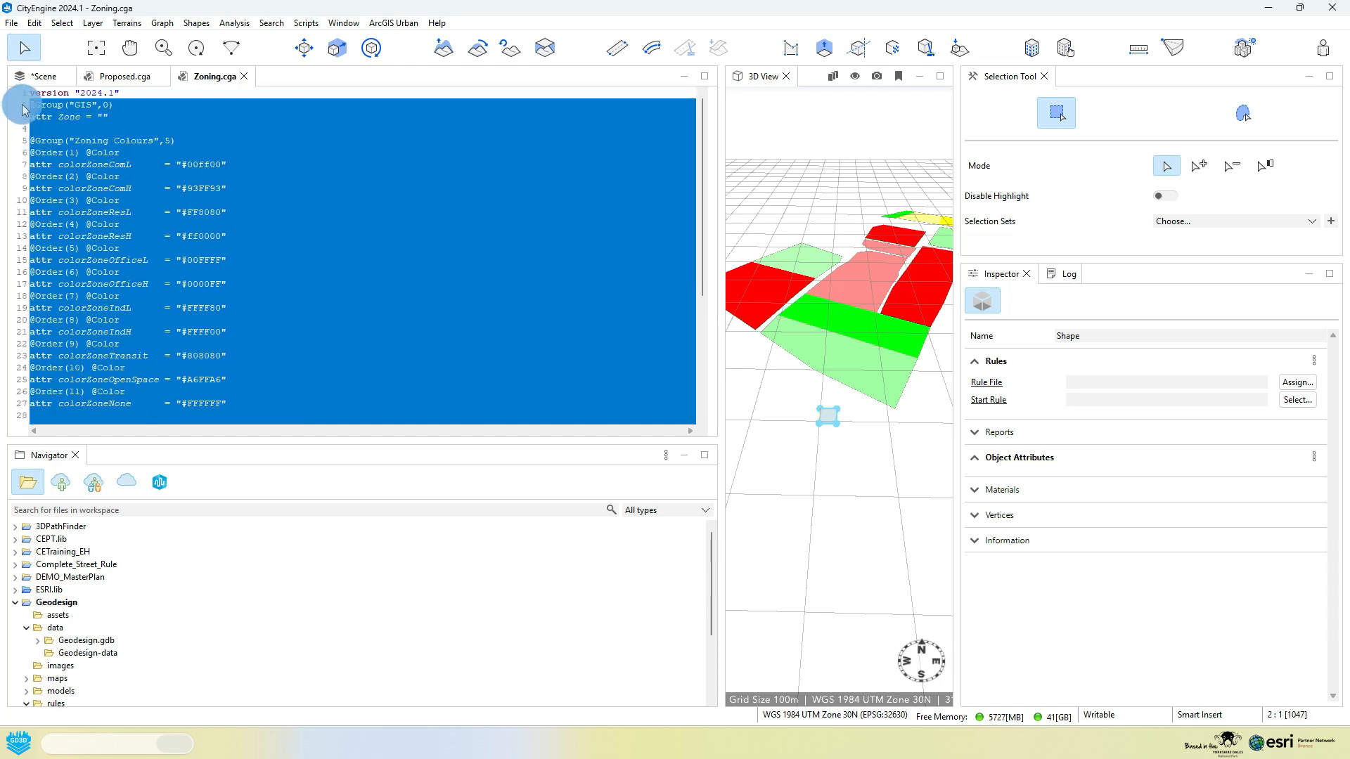
left_click(125, 75)
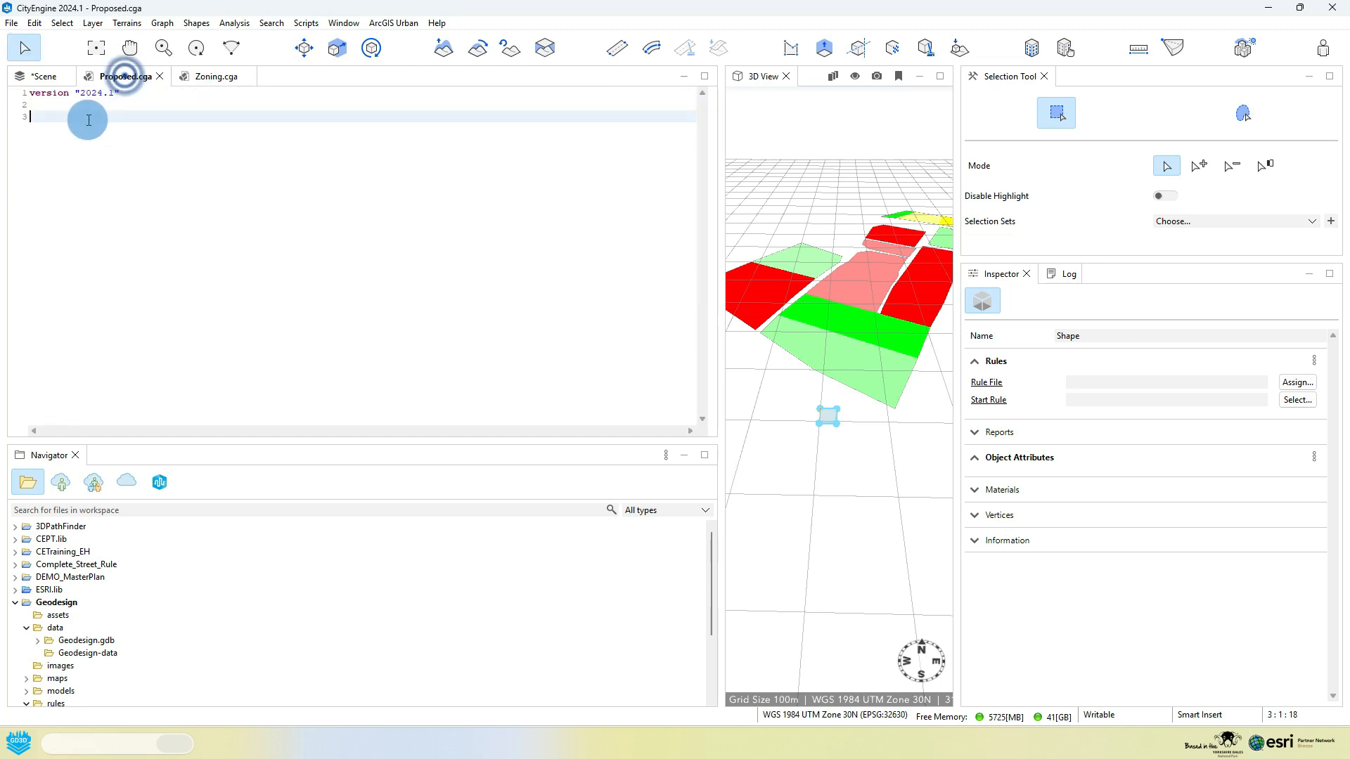
left_click(88, 121)
key("ctrl+v")
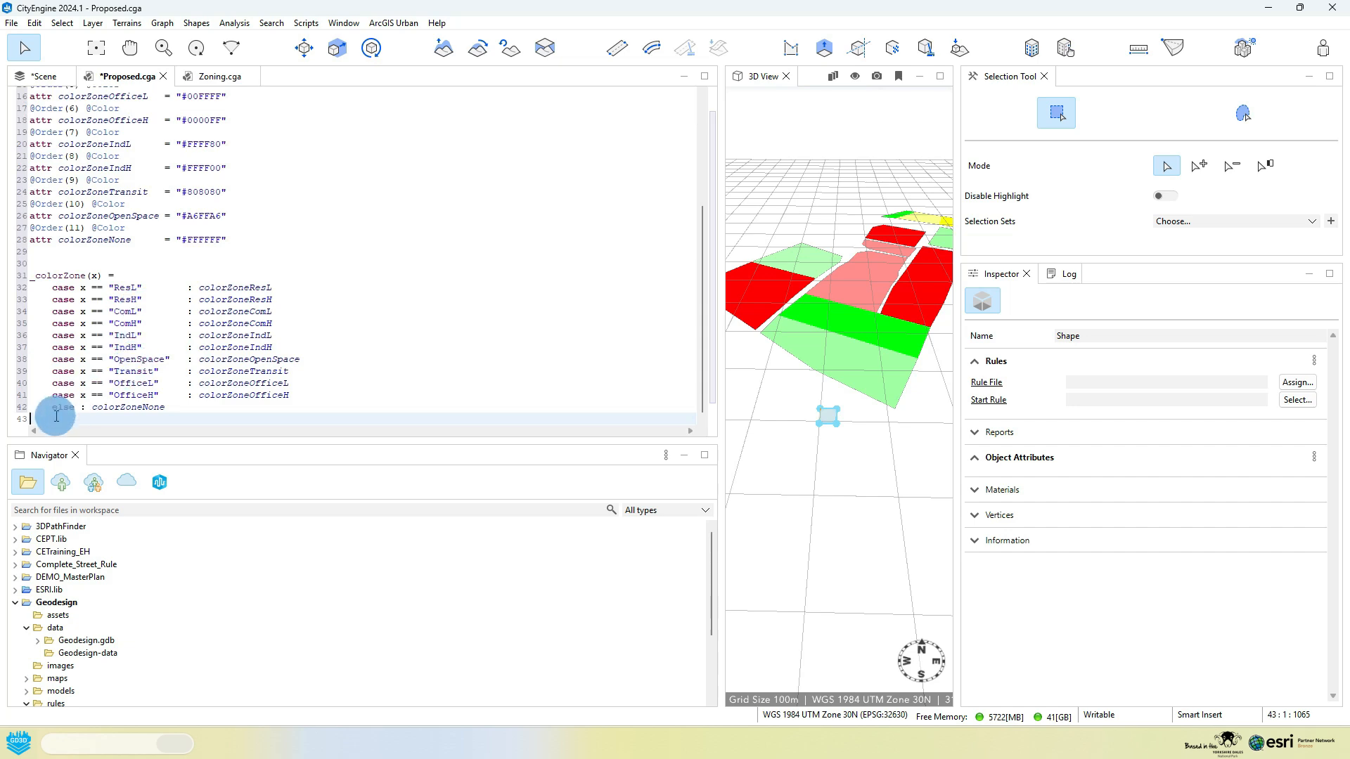
key("Return")
key("Return")
key("Tab")
type("@Sta")
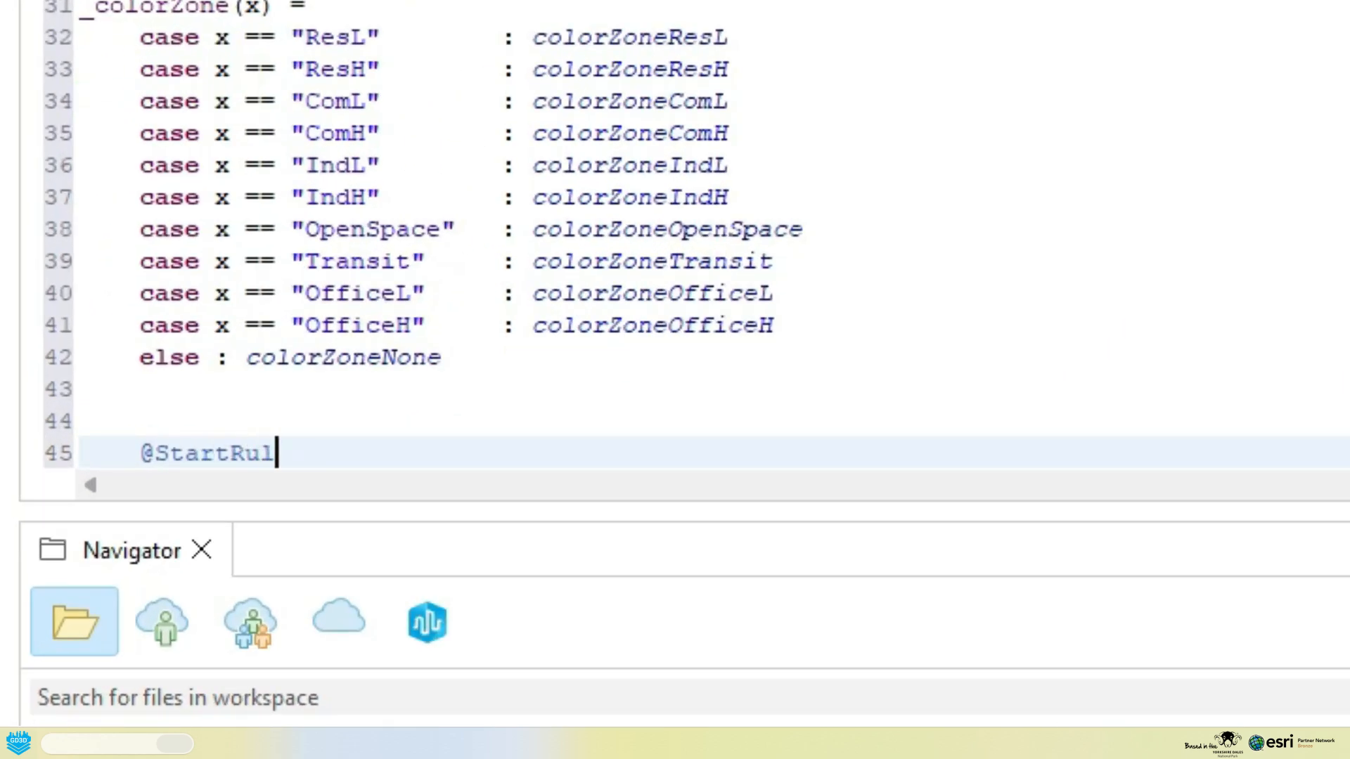
left_click(135, 456)
key("BackSpace")
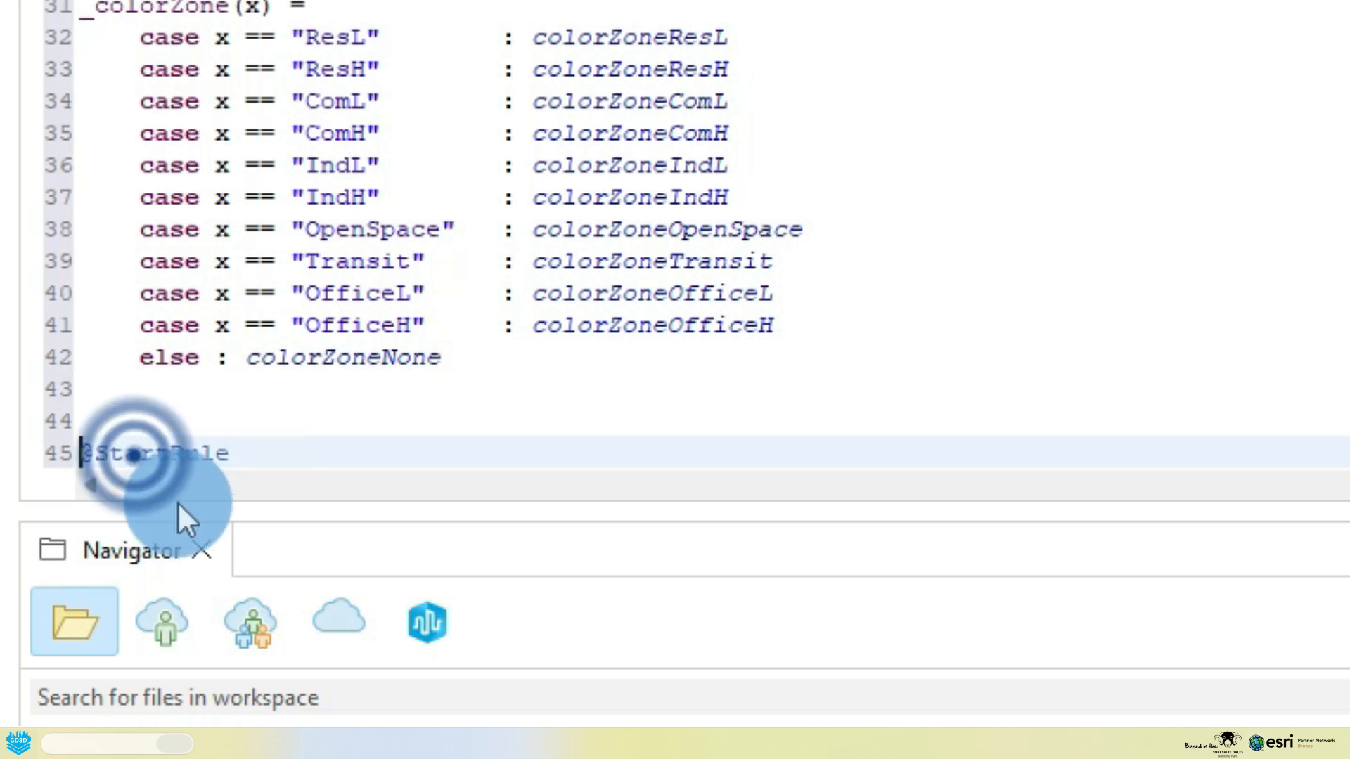
left_click(260, 465)
key("Return")
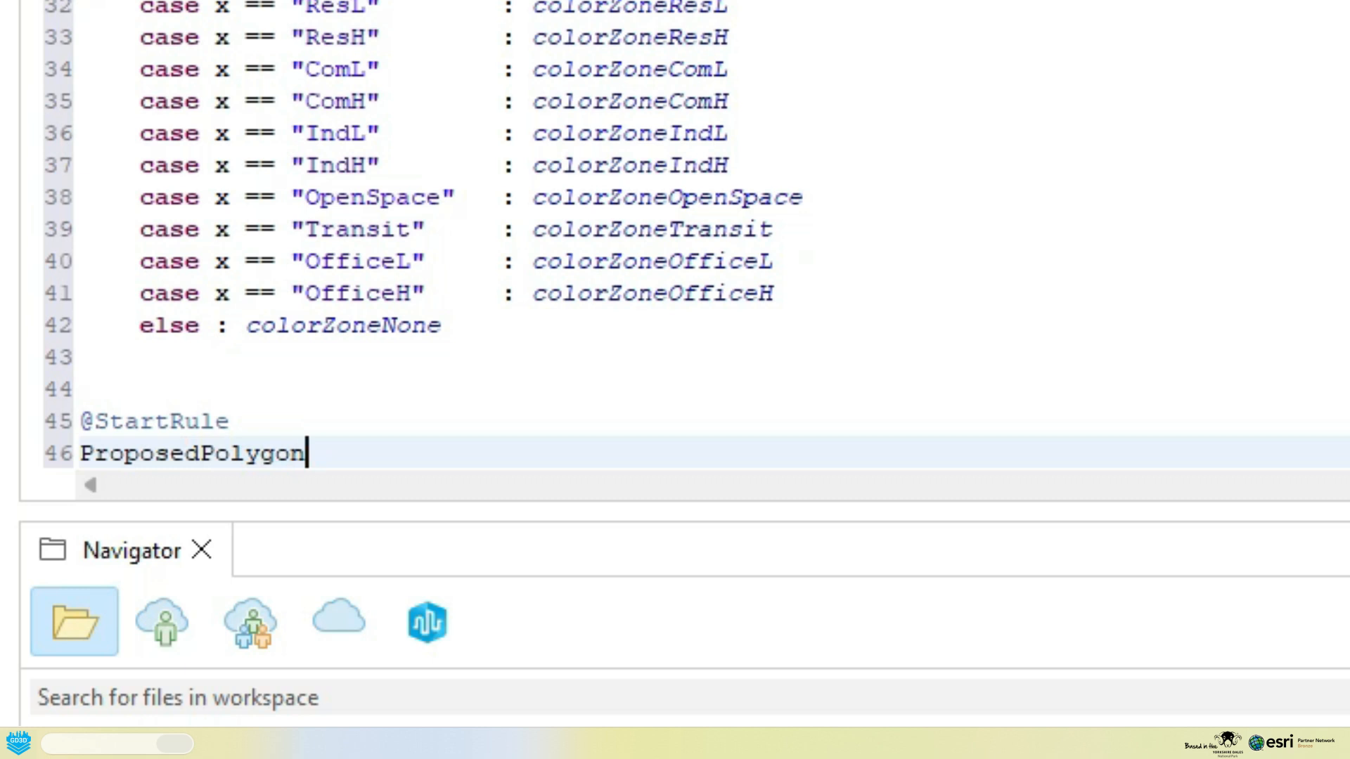
key("Return")
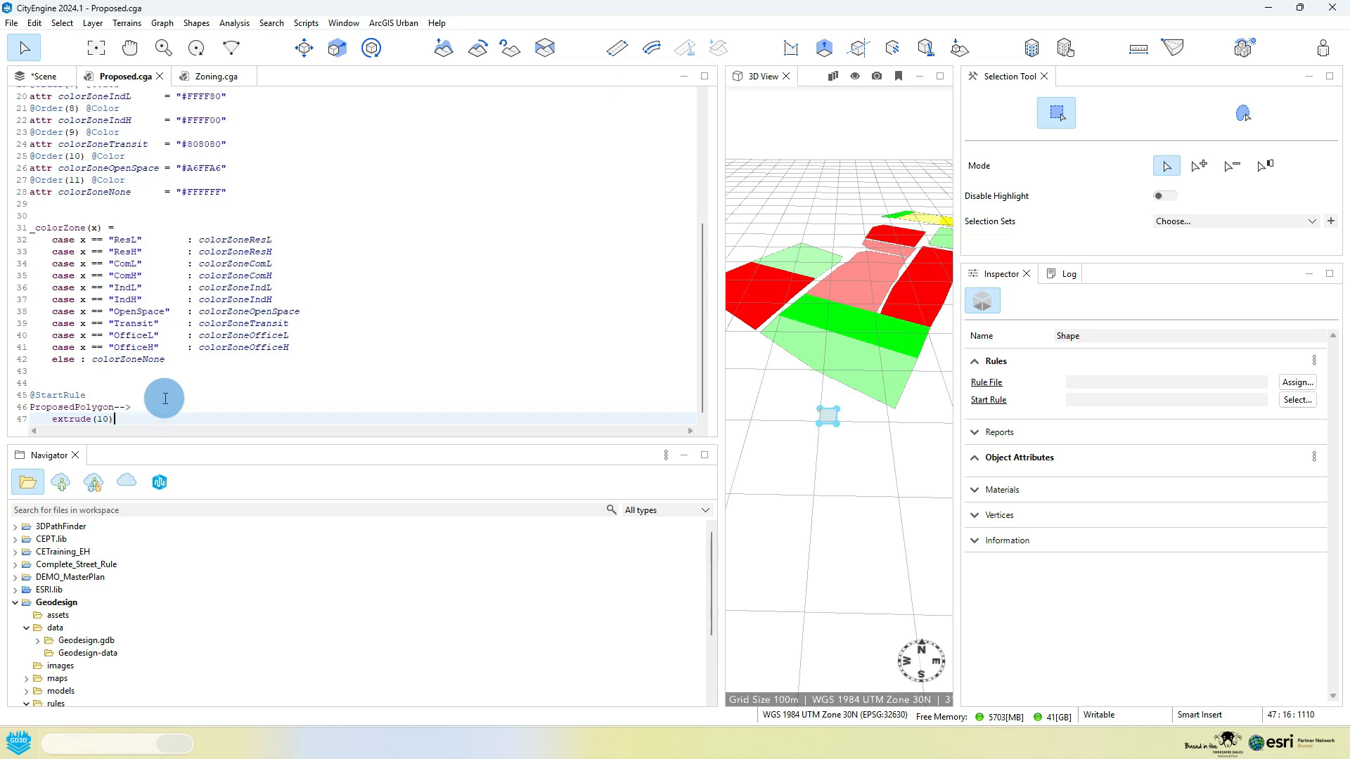
Assign the Proposed.cga rule from the rules folder to the new rectangular shape.
left_click(831, 422)
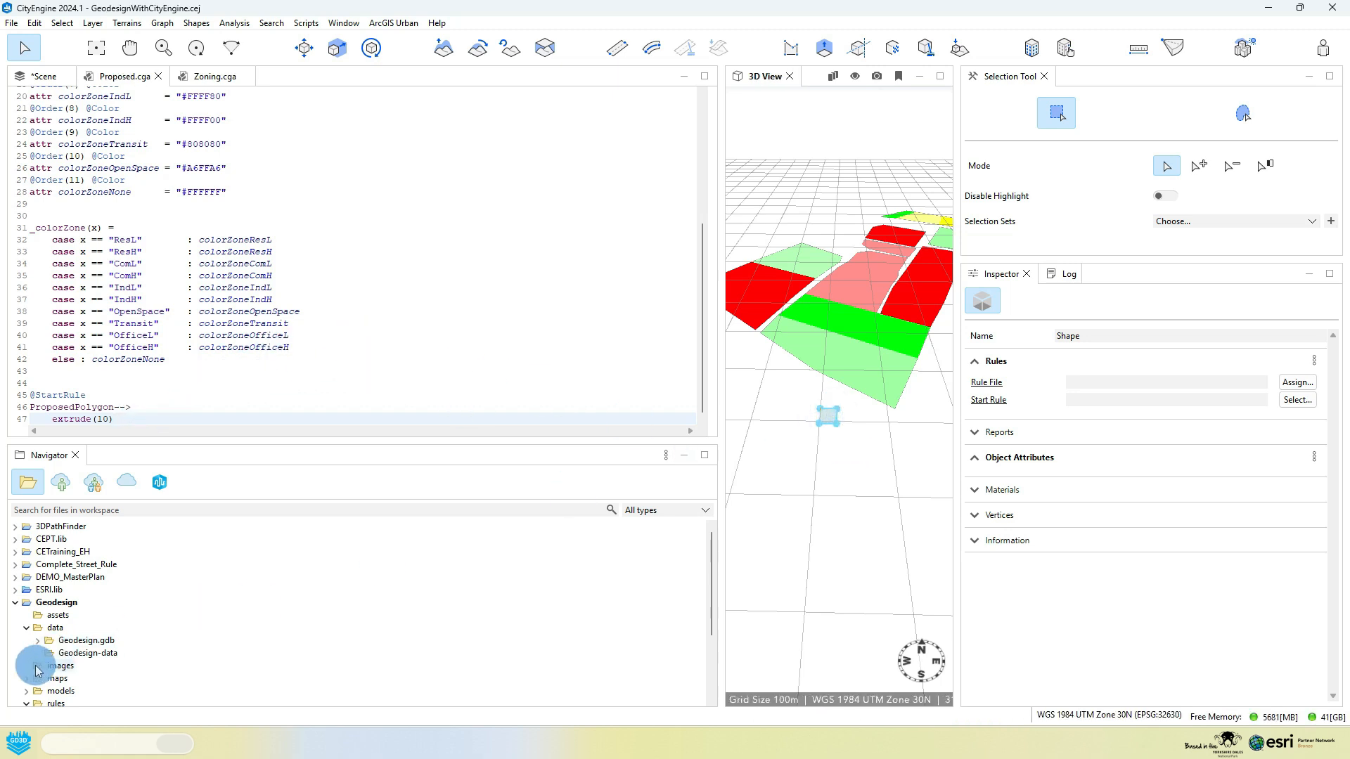
scroll(50, 661, "down", 3)
left_click_drag(81, 635, 829, 425)
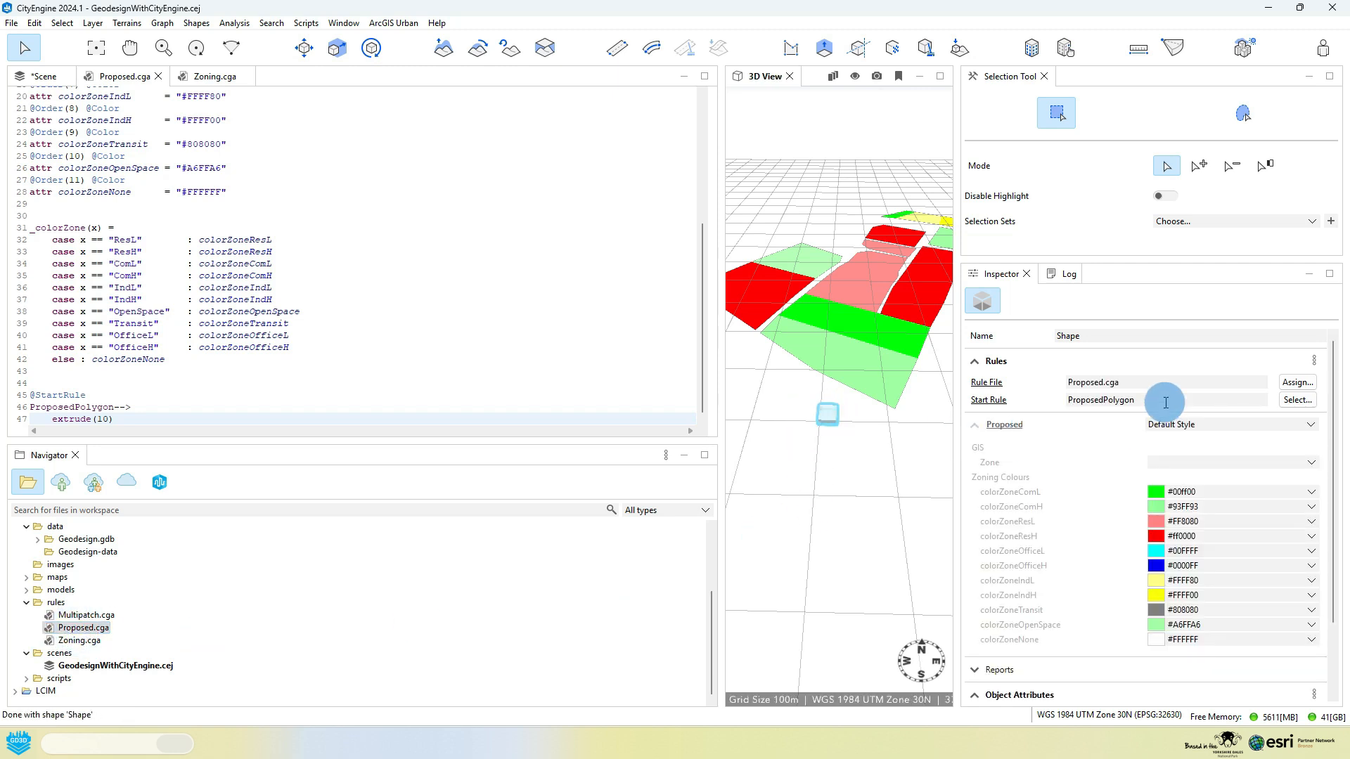
Connect the rectangular shape's Zone rule attribute to the A_Zoning layer's Zone object attribute.
scroll(822, 419, "up", 5)
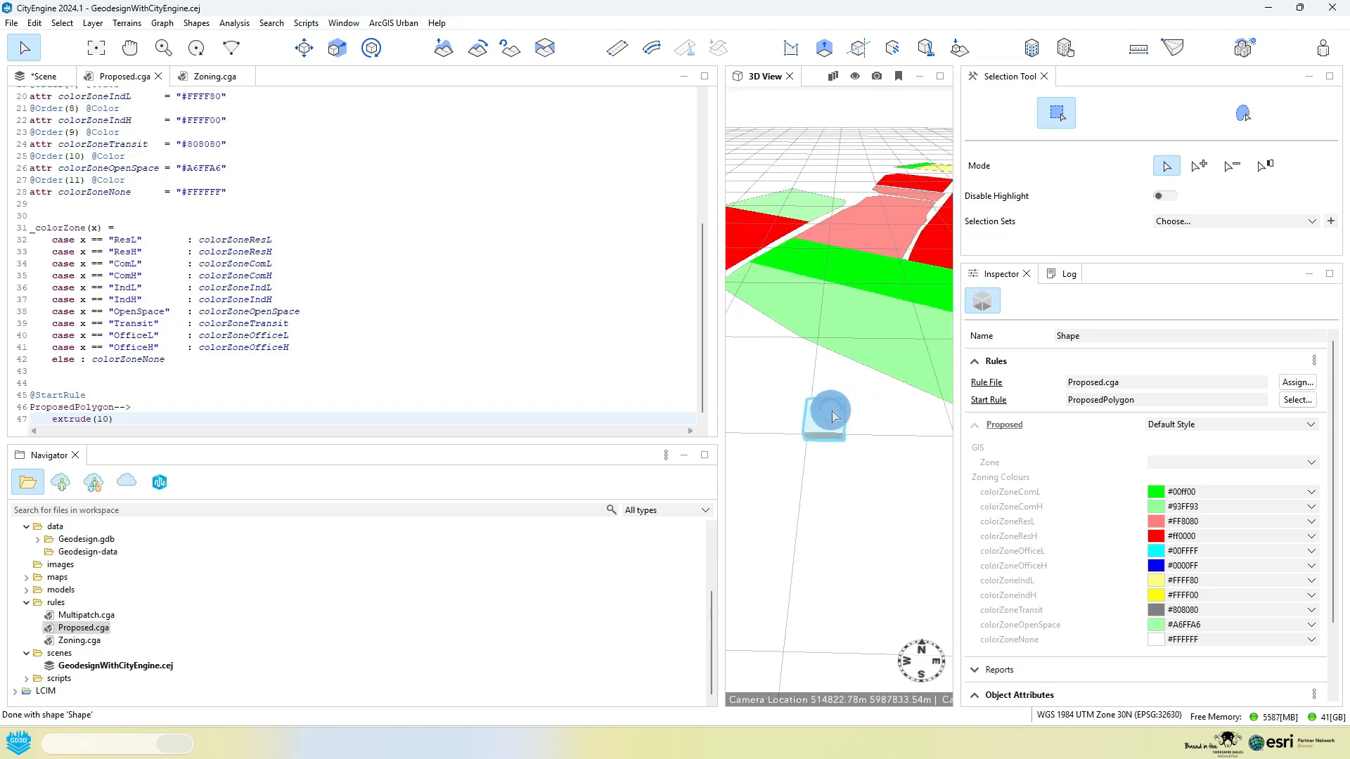
left_click(1312, 463)
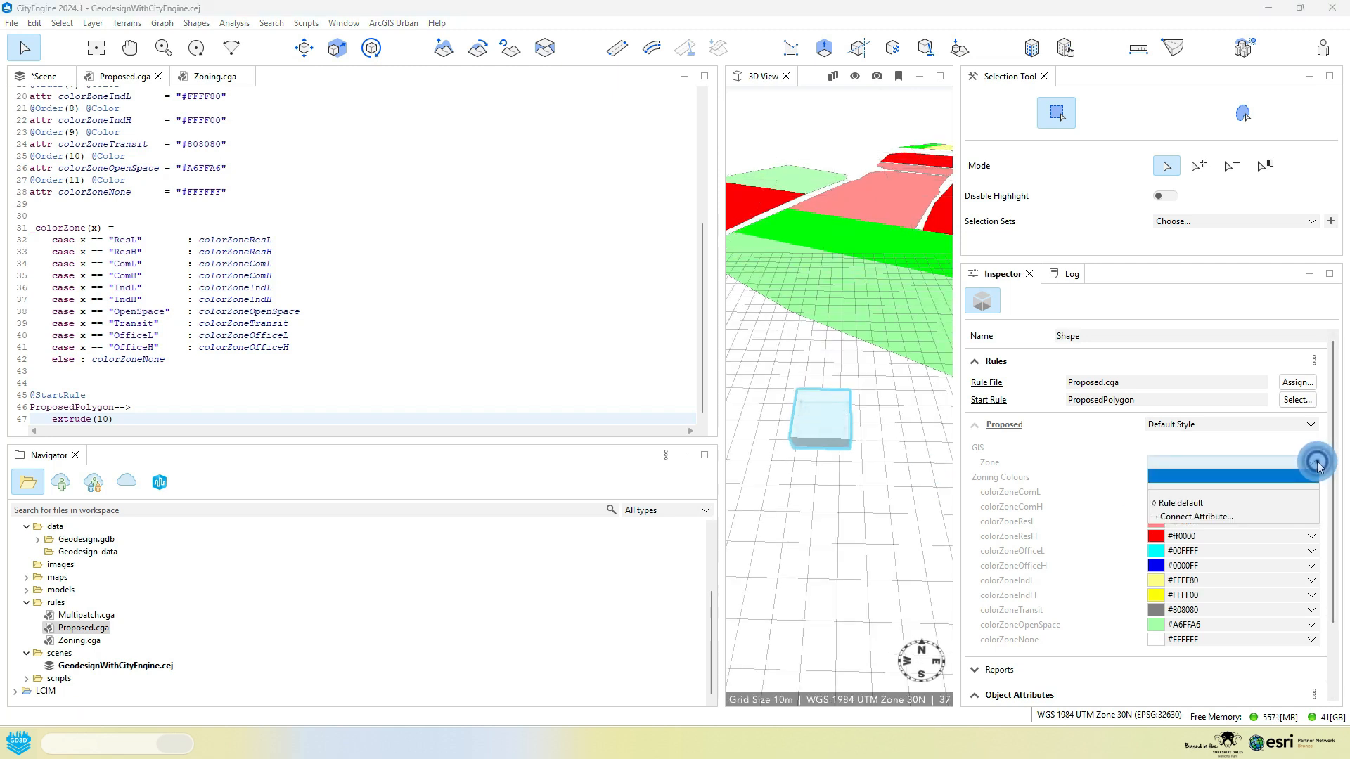
left_click(1265, 516)
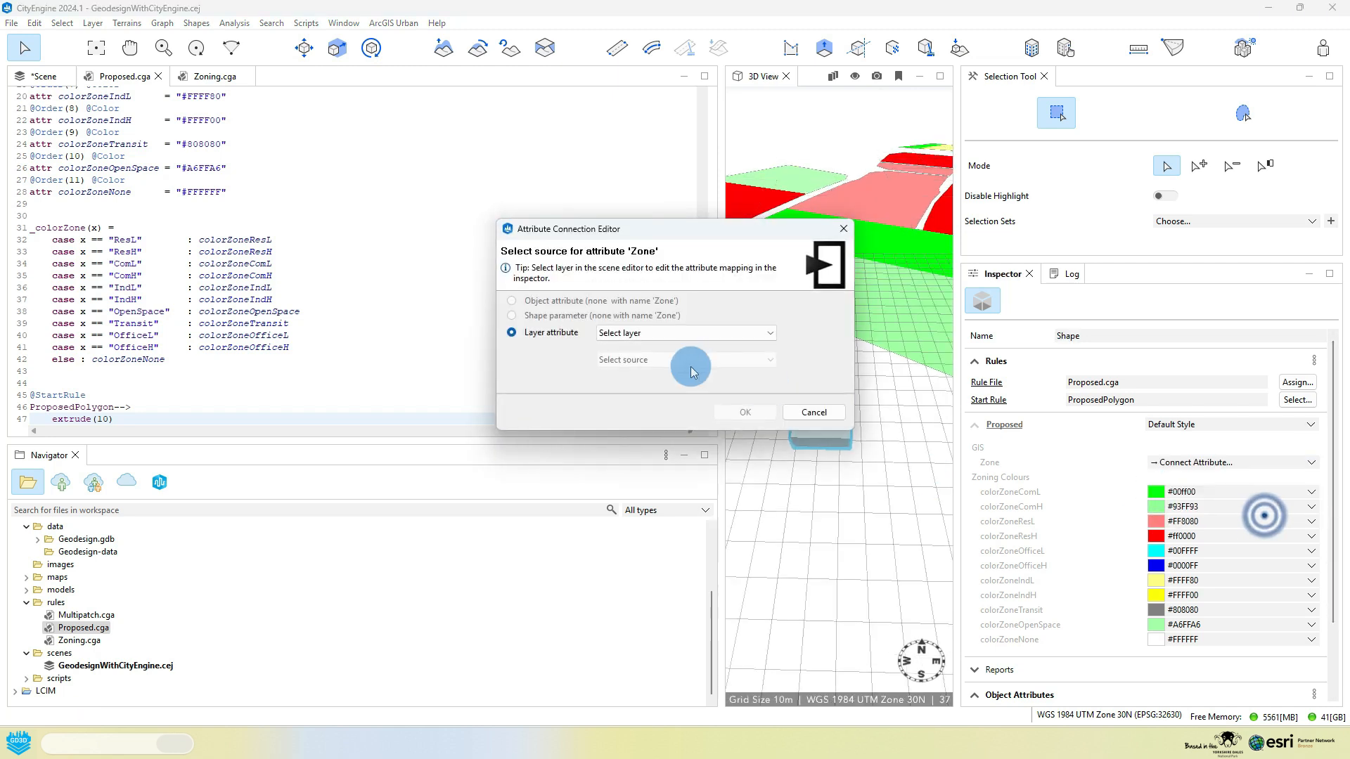
left_click(597, 336)
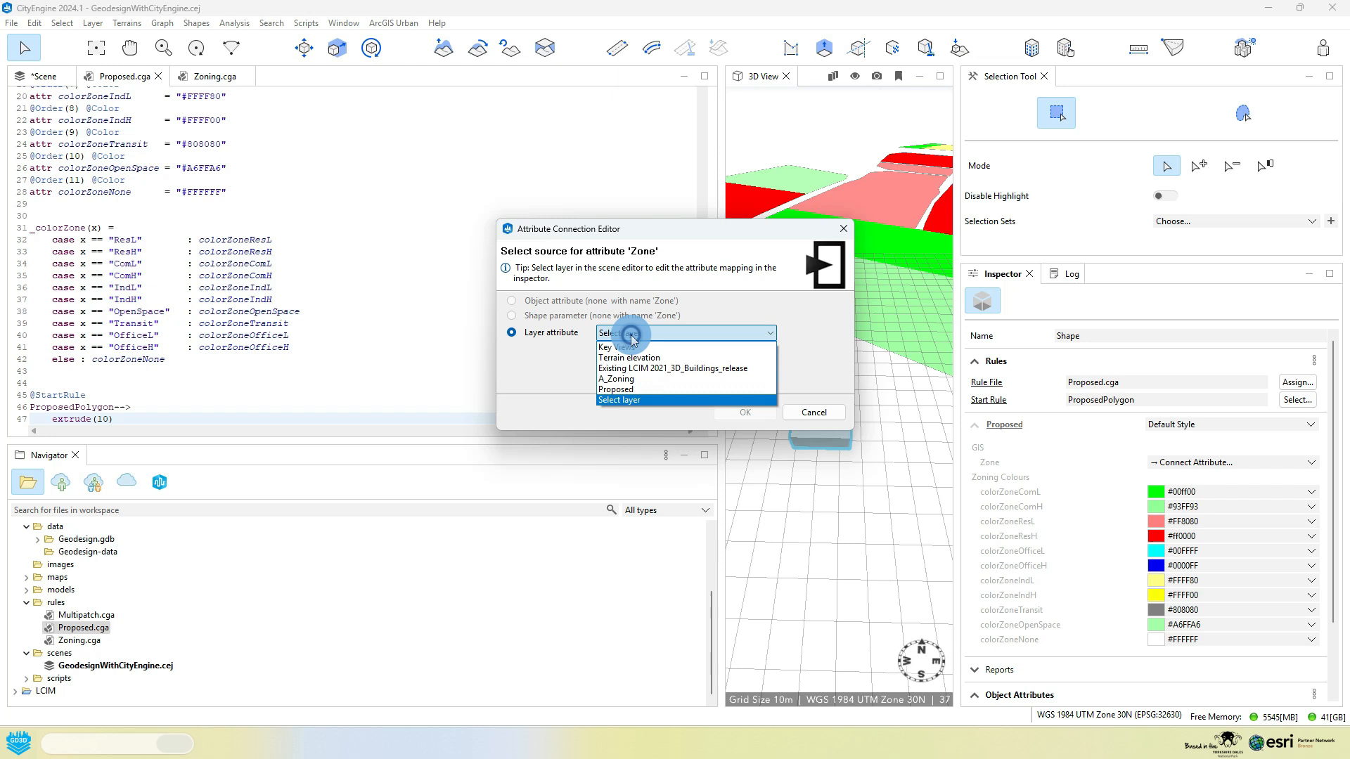
left_click(634, 379)
left_click(660, 359)
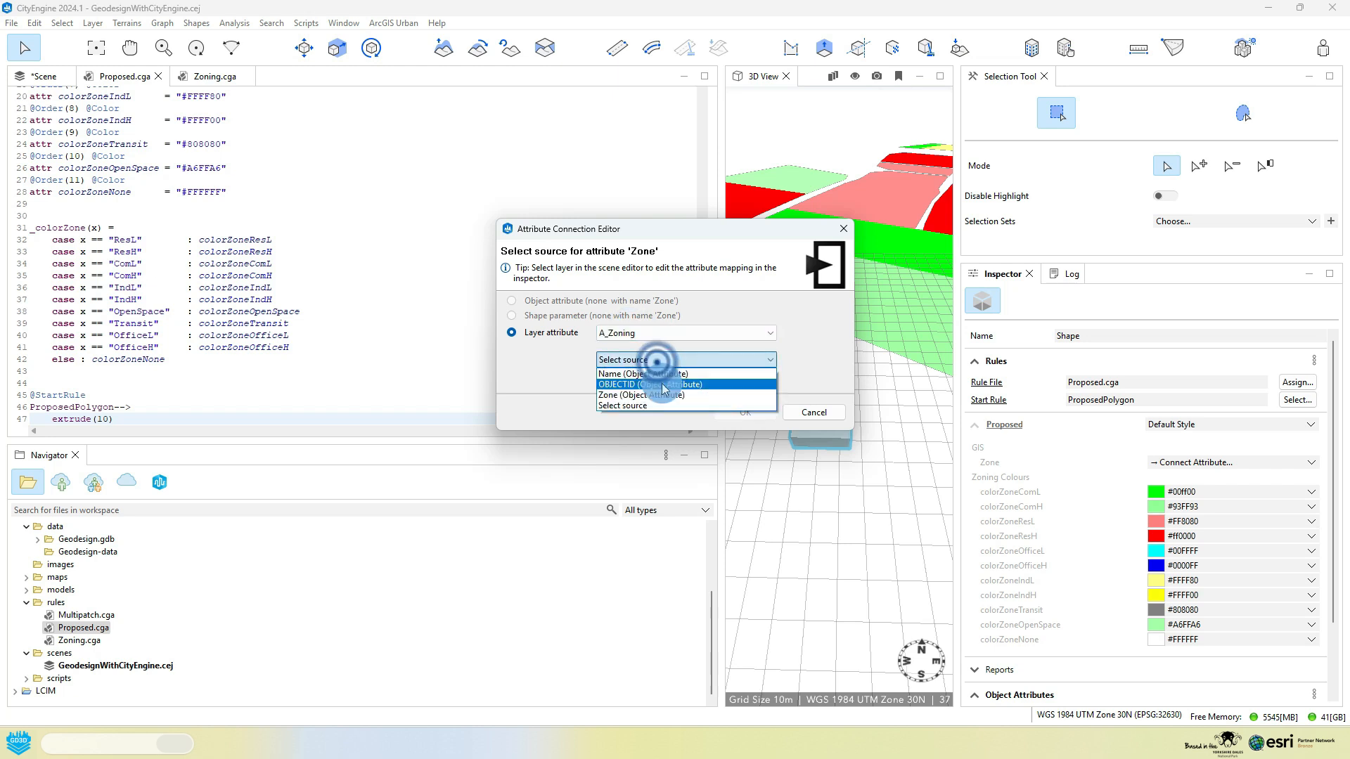
left_click(674, 395)
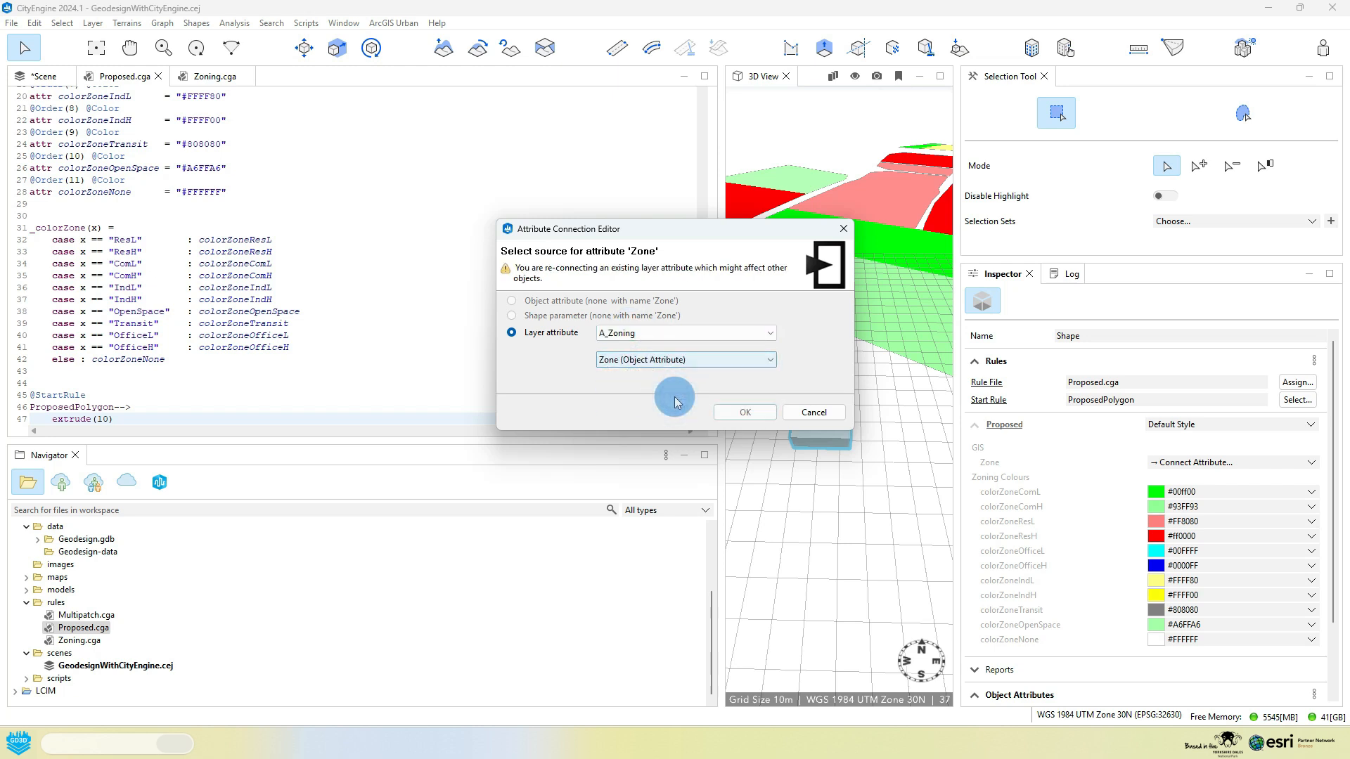
left_click(745, 412)
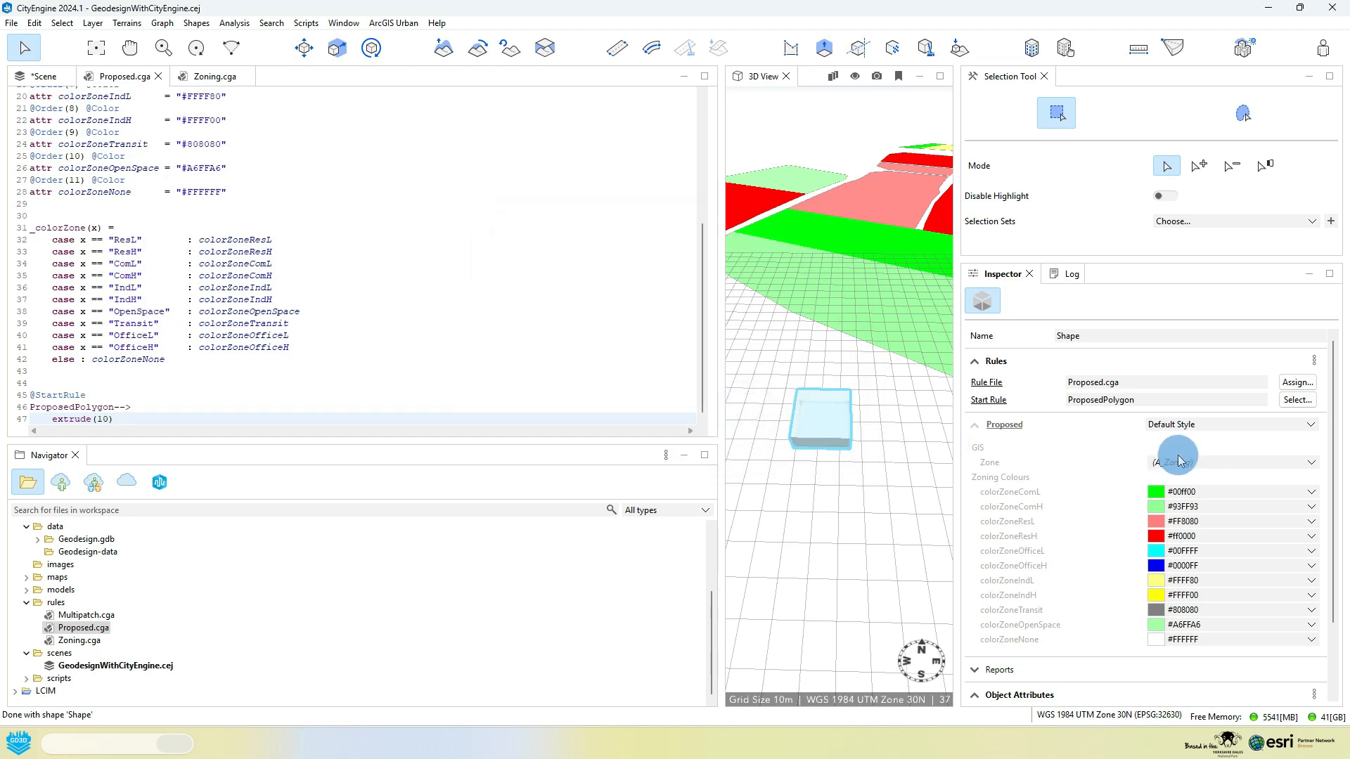
Move the proposed shape onto the light green zoning polygon and back off it to test the Zone attribute connection.
middle_click_drag(854, 442, 829, 447)
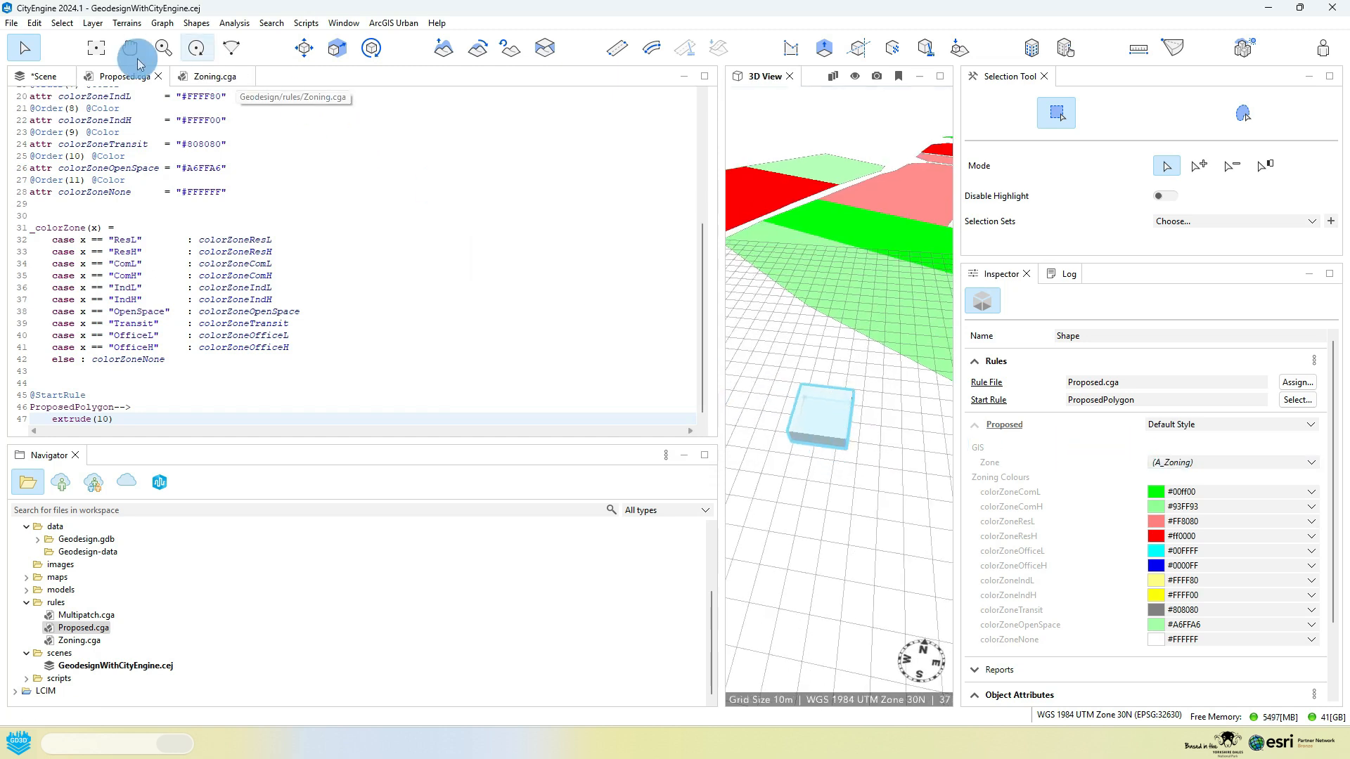
left_click(305, 49)
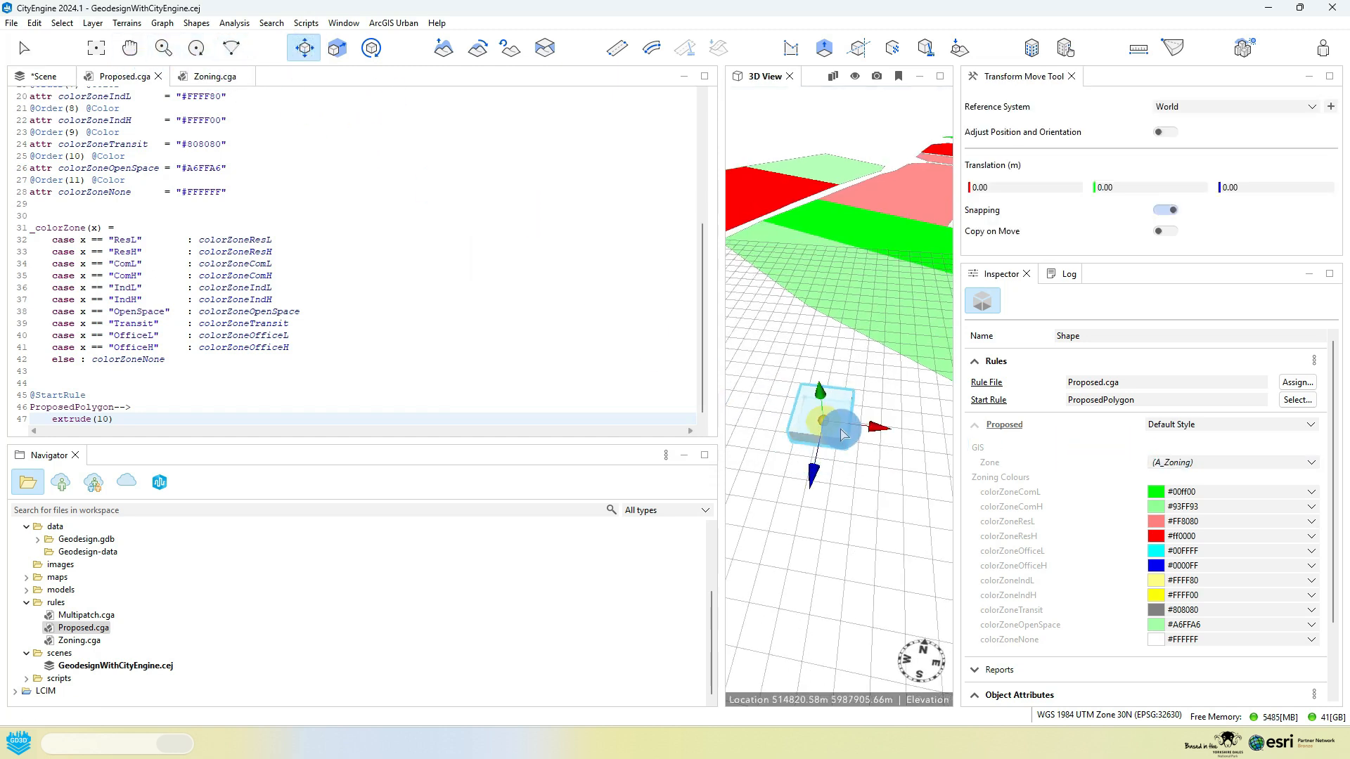
left_click_drag(834, 430, 885, 317)
middle_click_drag(877, 324, 811, 453)
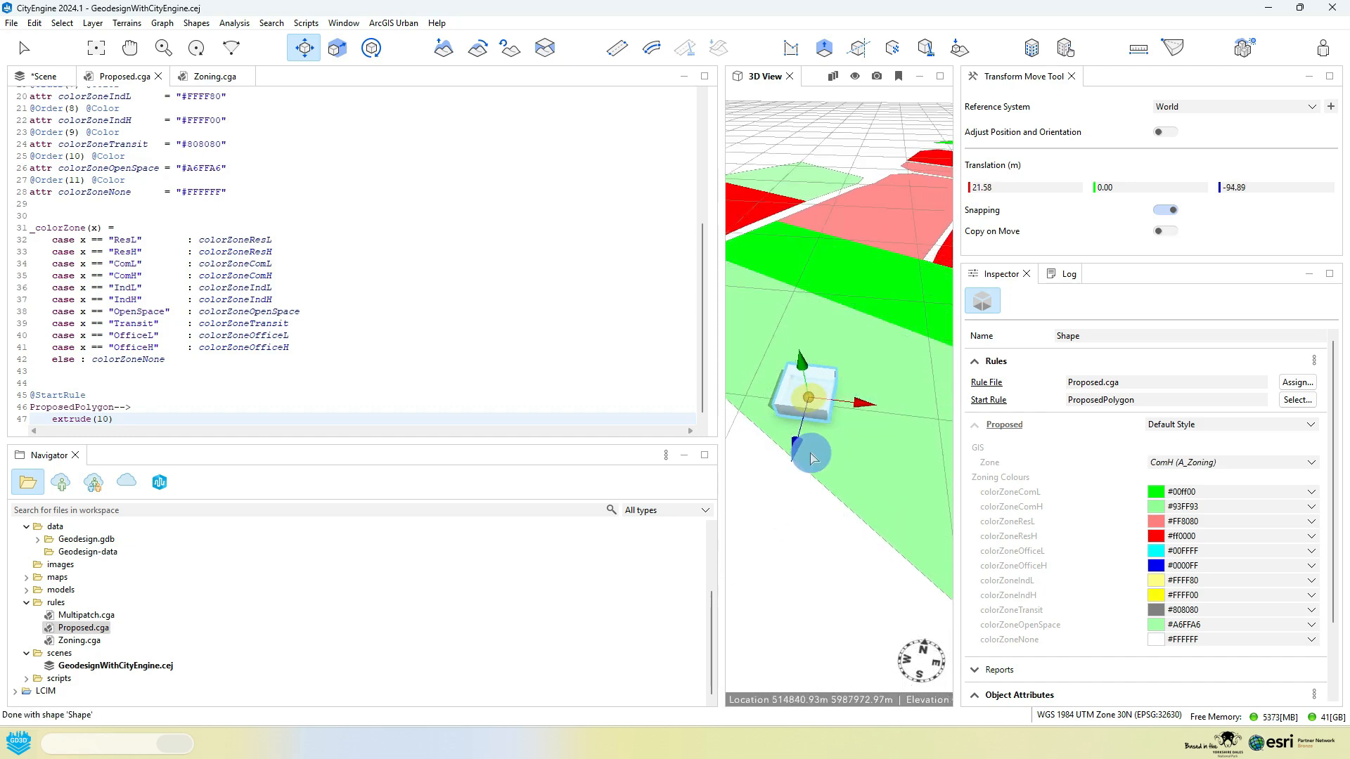
left_click_drag(816, 414, 786, 549)
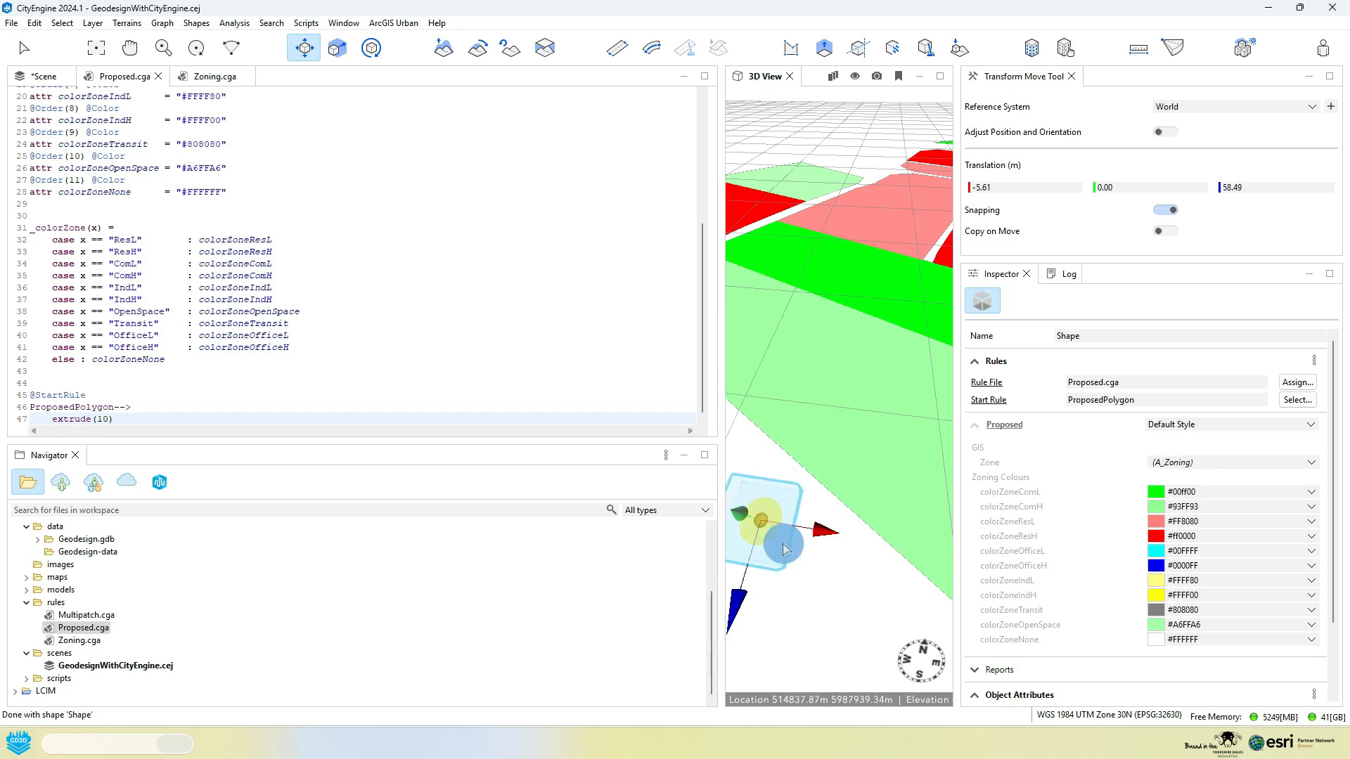
middle_click_drag(779, 545, 873, 478)
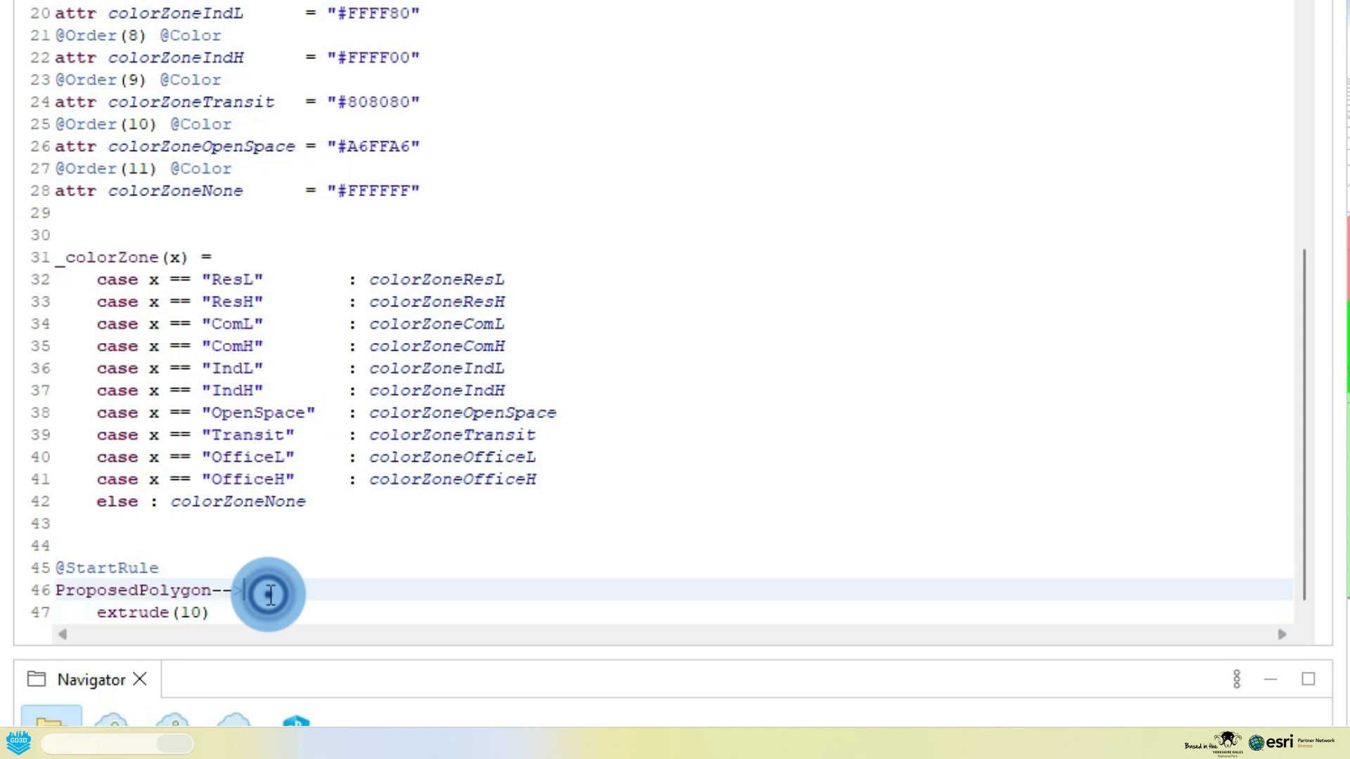
Add color(_colorZone(Zone)) on a new line below extrude(10) in the ProposedPolygon rule.
left_click(120, 420)
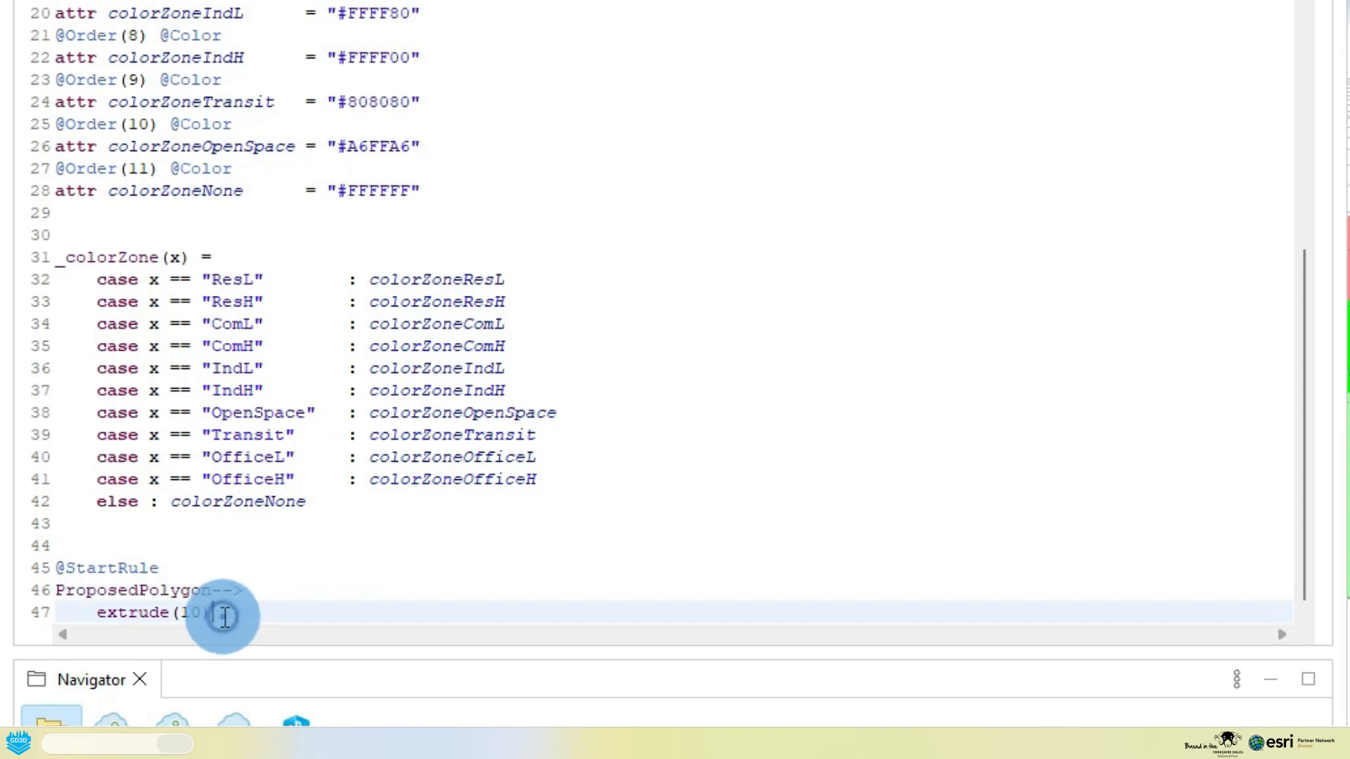
key("Return")
type("color(")
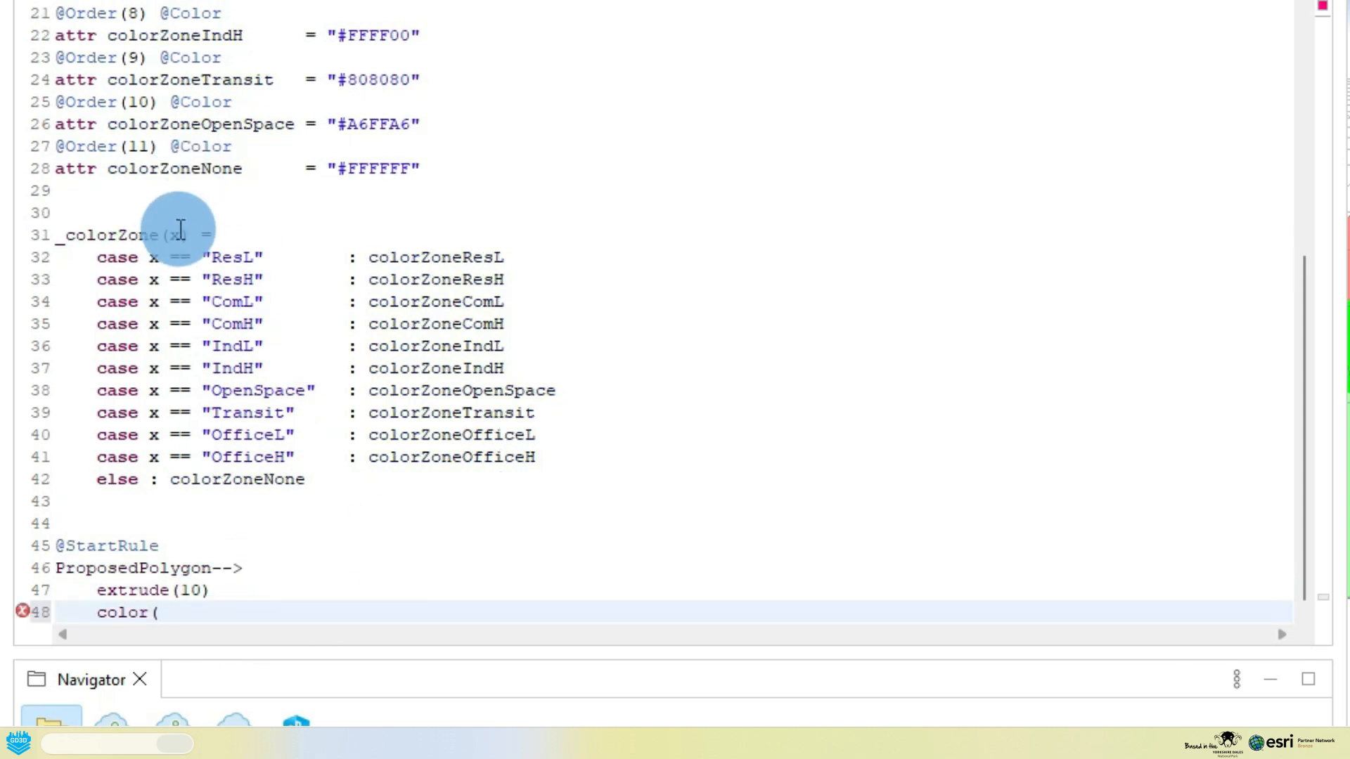
left_click_drag(189, 234, 65, 239)
key("ctrl+c")
left_click(174, 614)
key("ctrl+v")
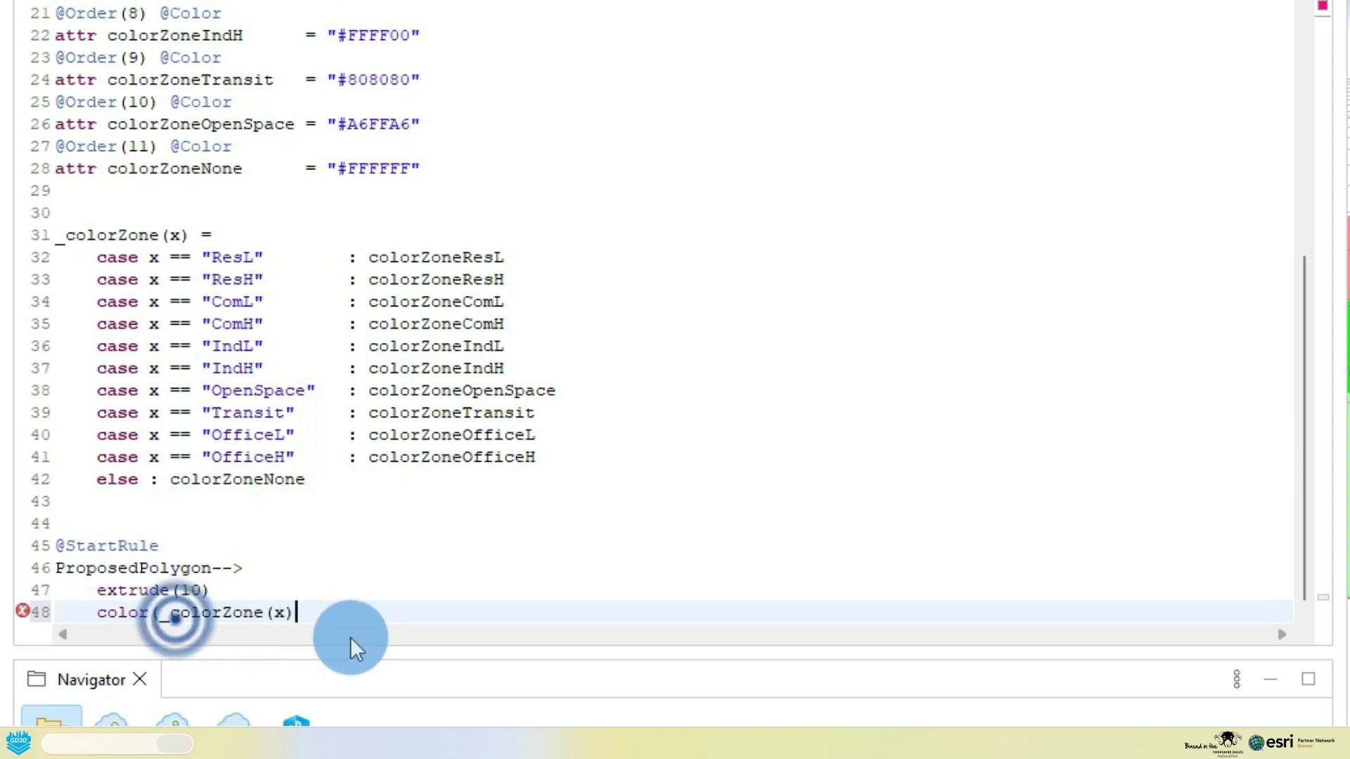
type(")")
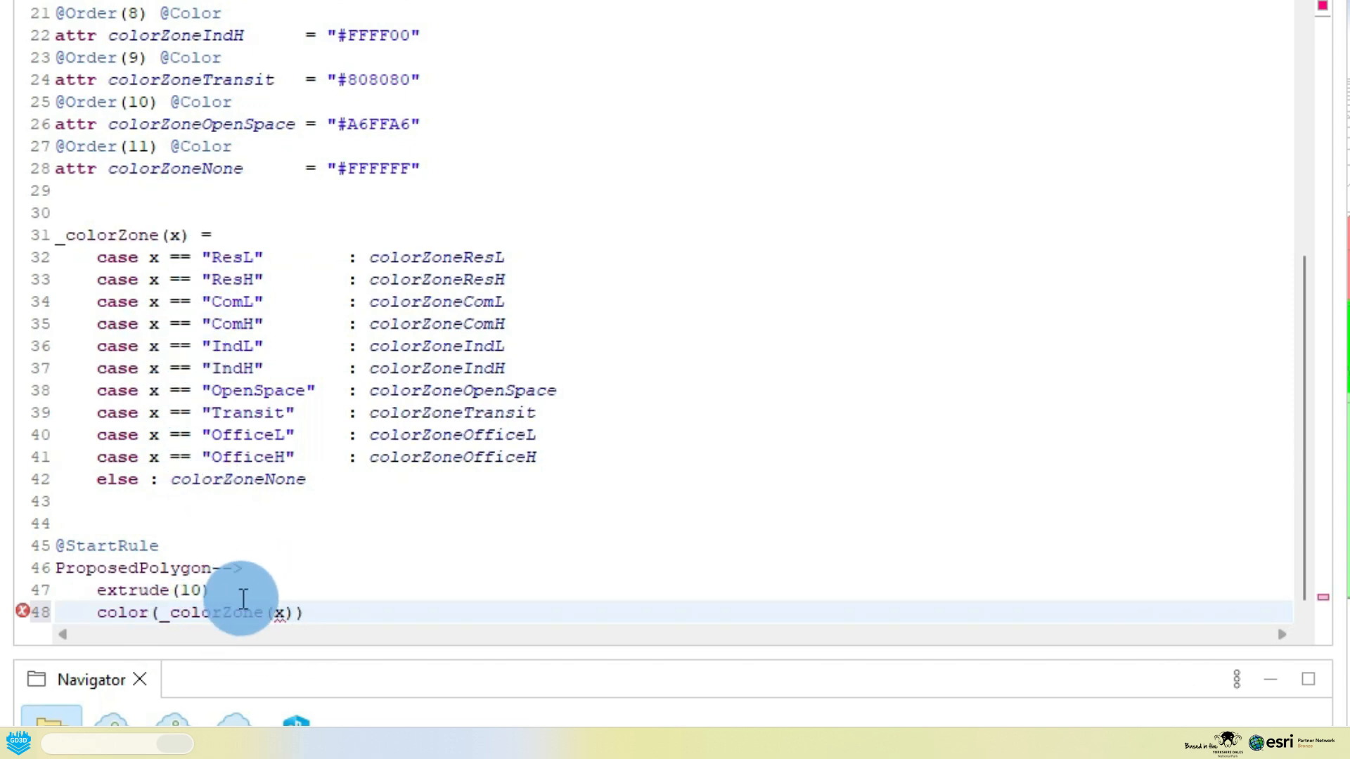
double_click(280, 613)
type("Z")
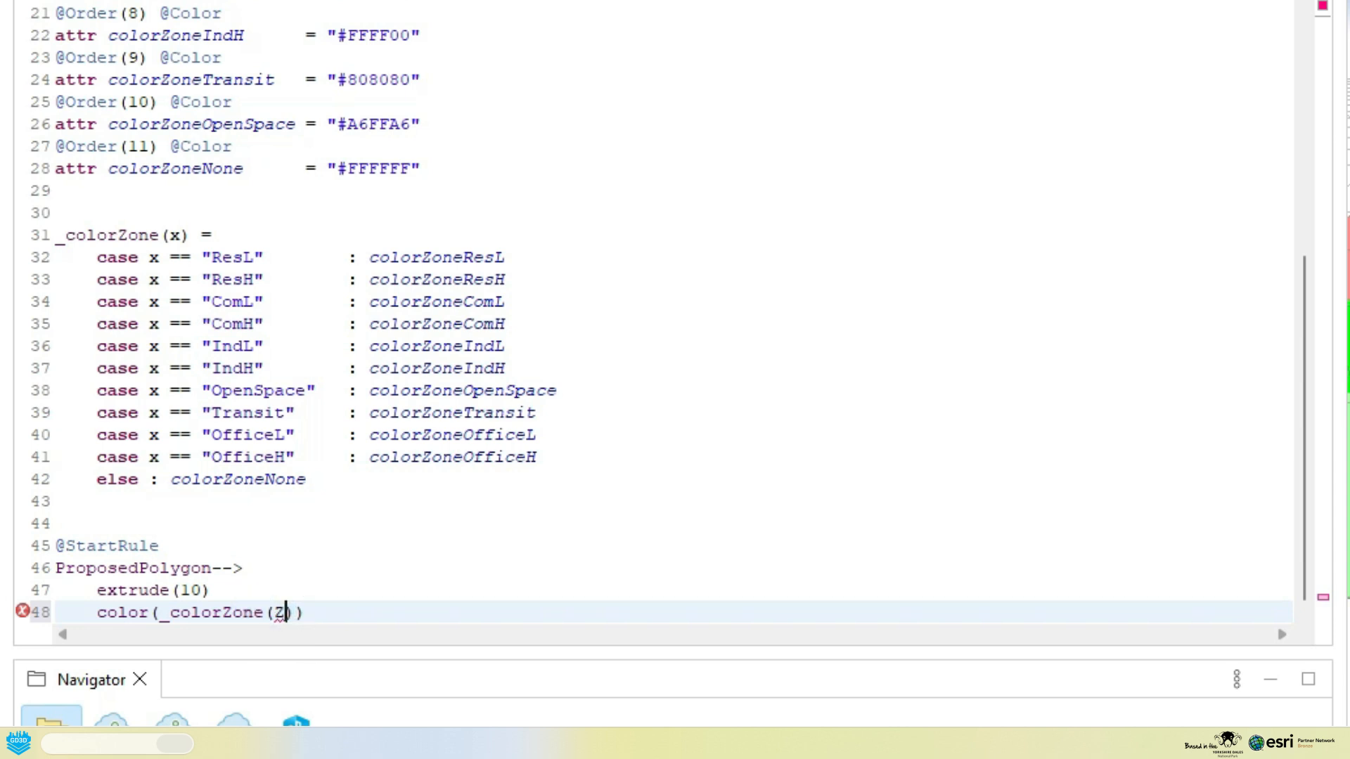
type("one")
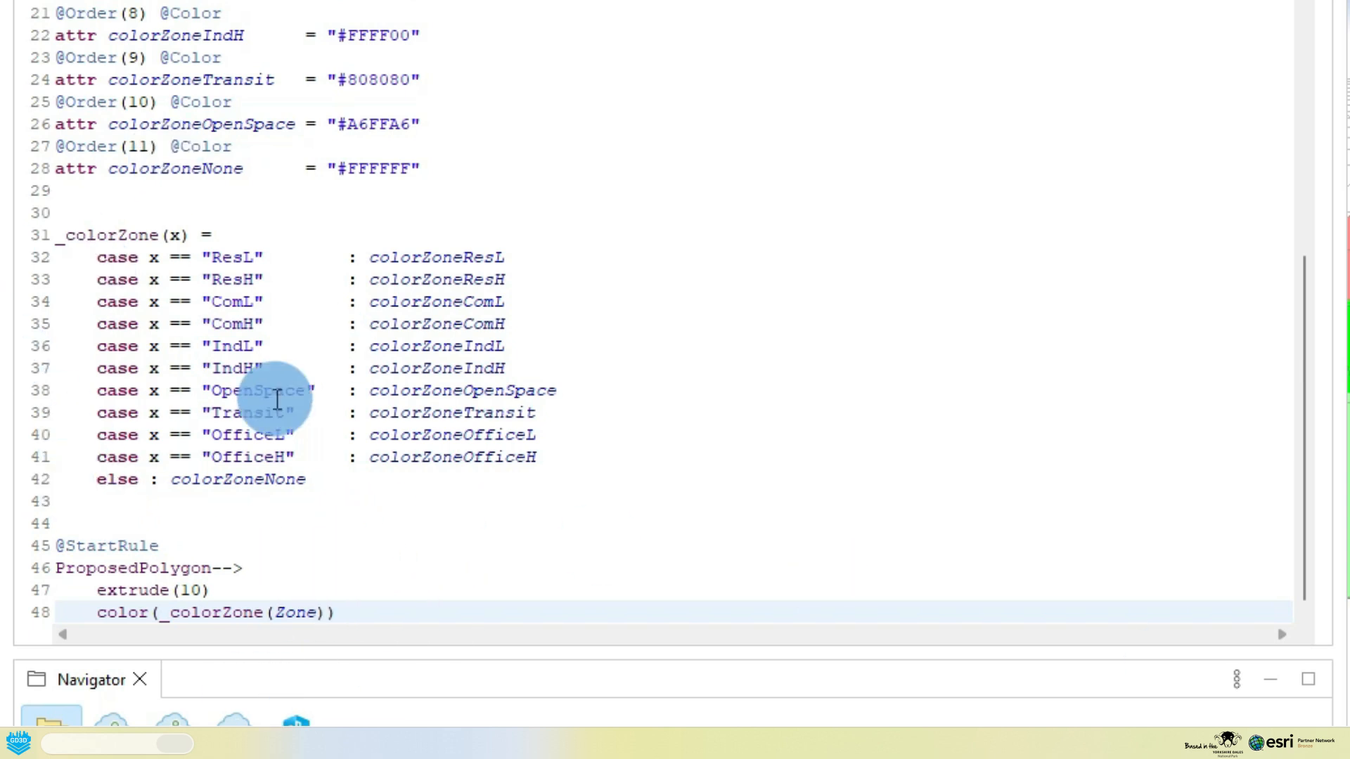
Duplicate the _colorZone function above the start rule and rename the copy _heightZone.
left_click_drag(348, 482, 18, 235)
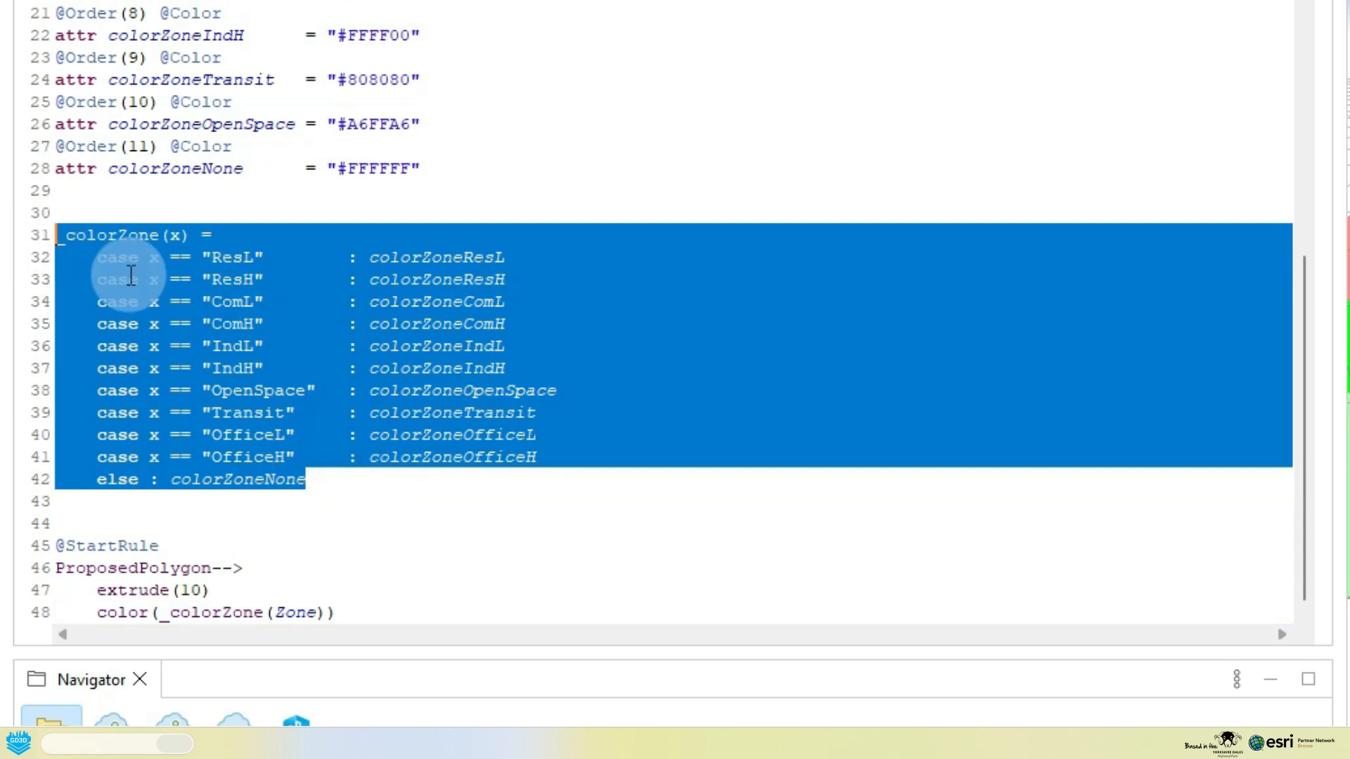
left_click(80, 505)
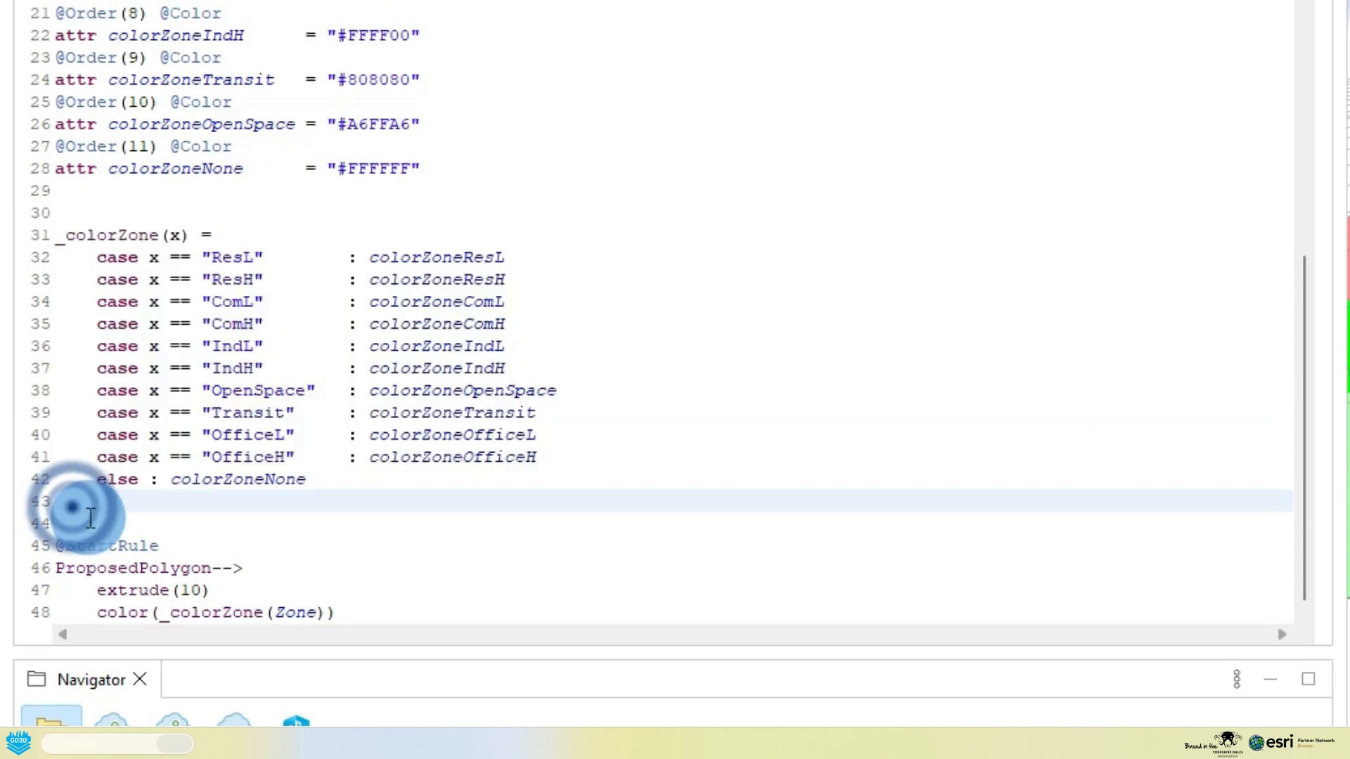
key("Return")
key("Return")
key("ctrl+v")
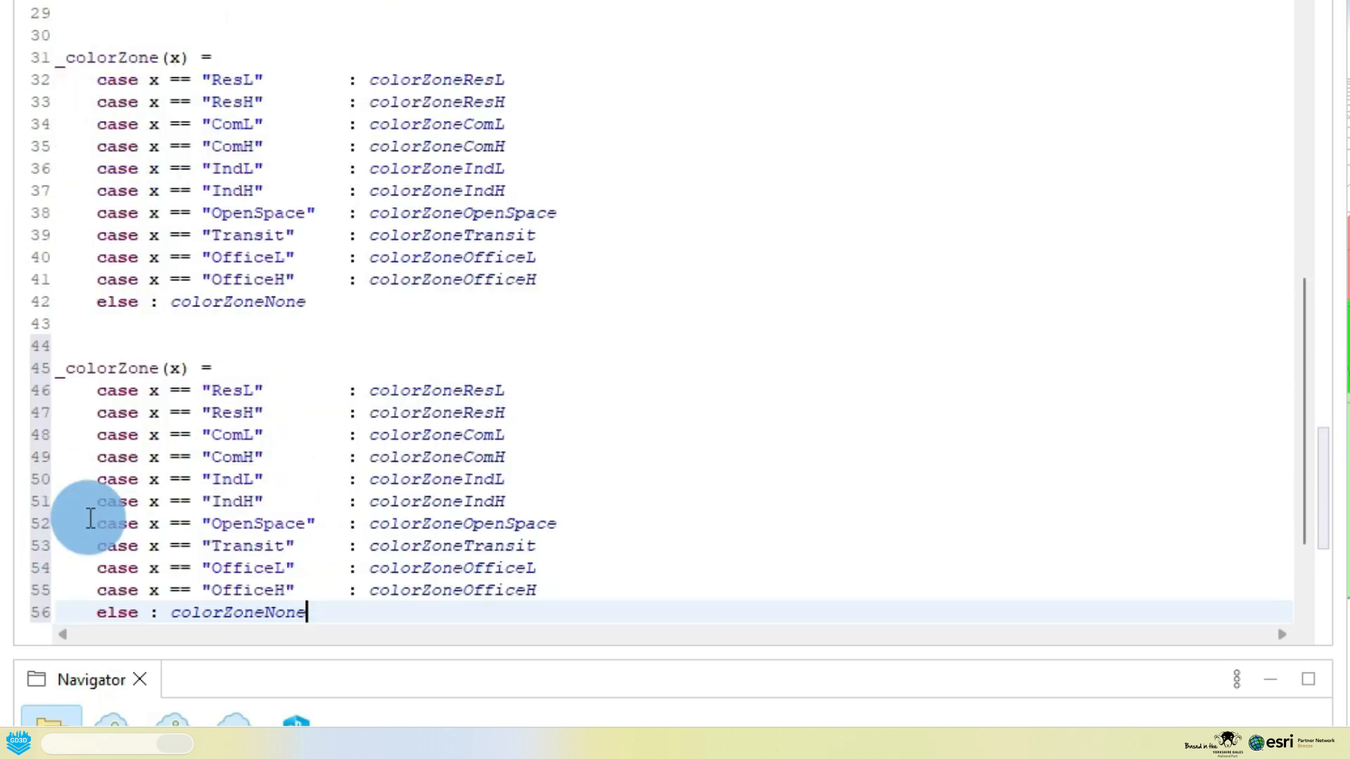
scroll(140, 436, "down", 2)
left_click(157, 239)
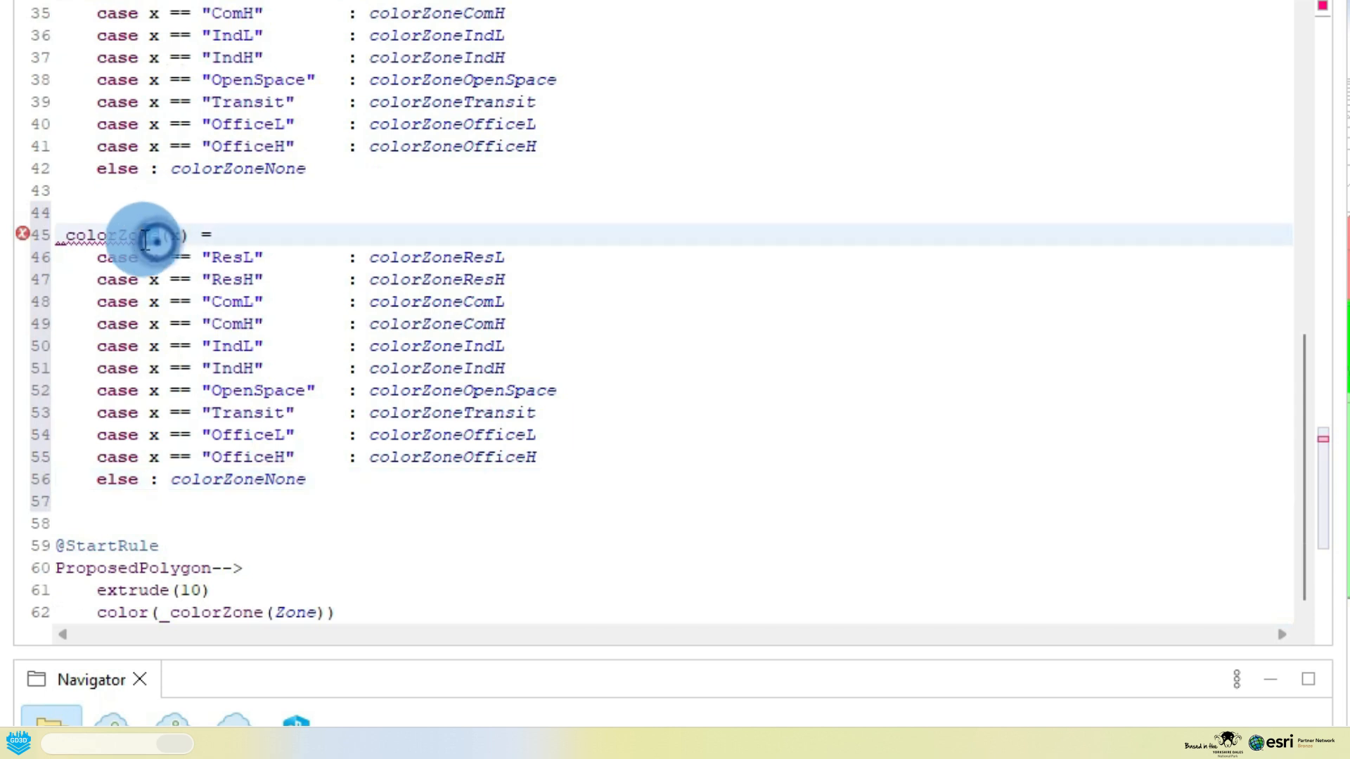
left_click_drag(120, 237, 62, 238)
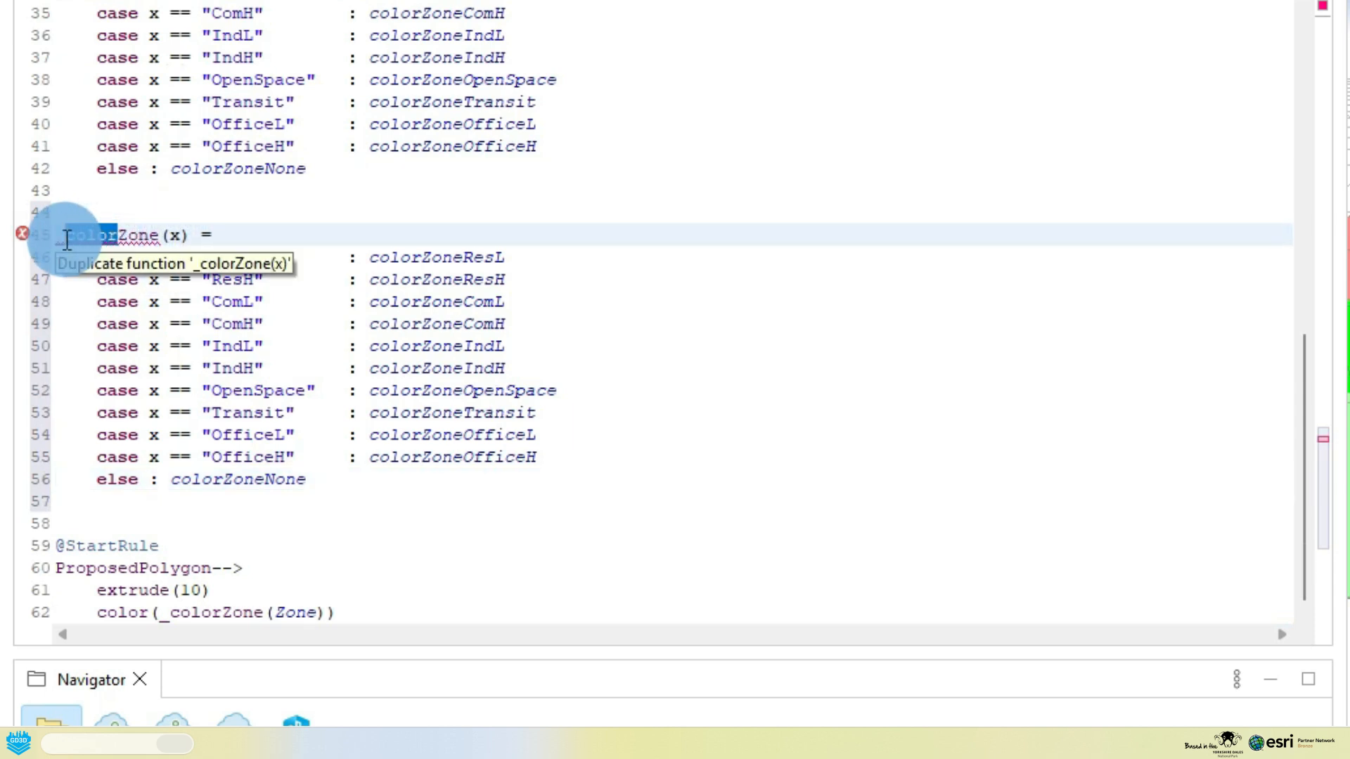
type("height")
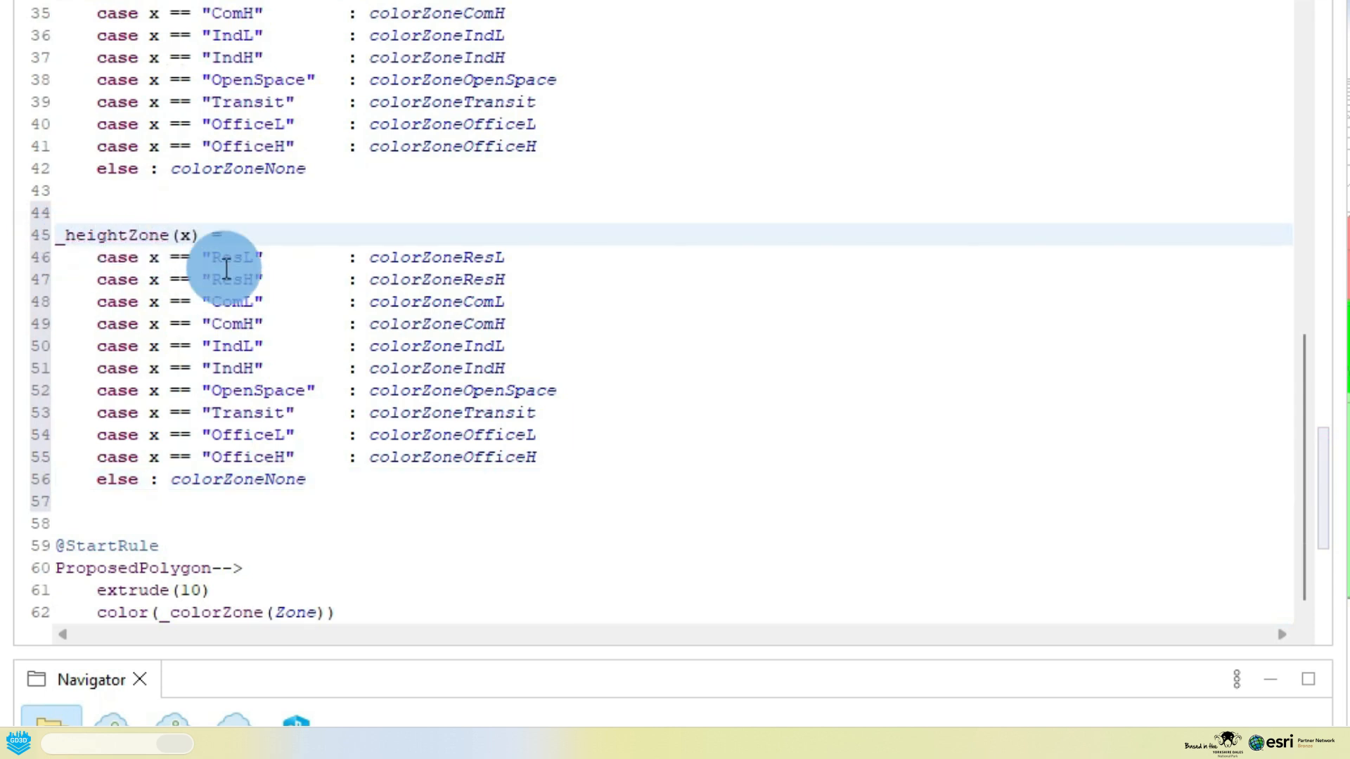
Set the residential and commercial cases of _heightZone to ResL 2, ResH 4, ComL 2 and ComH 3.
double_click(441, 259)
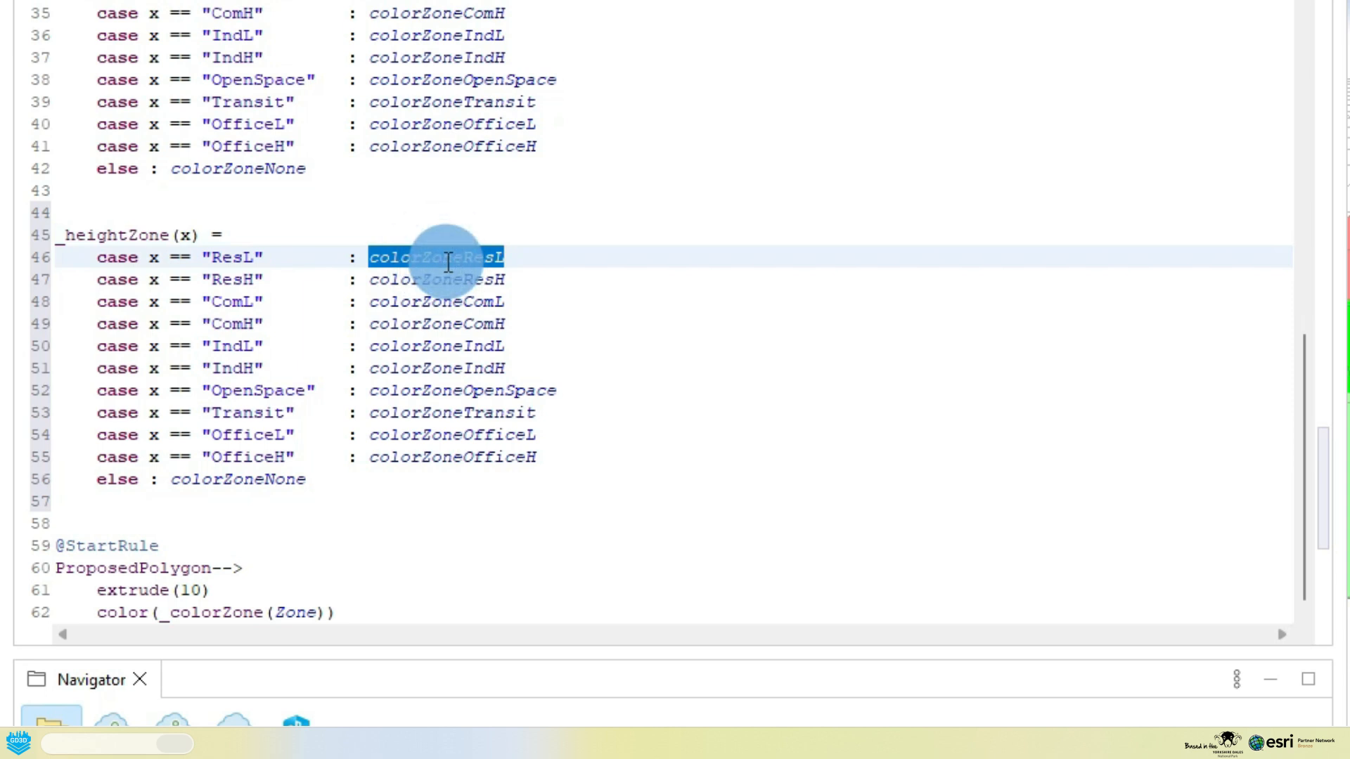
type("5")
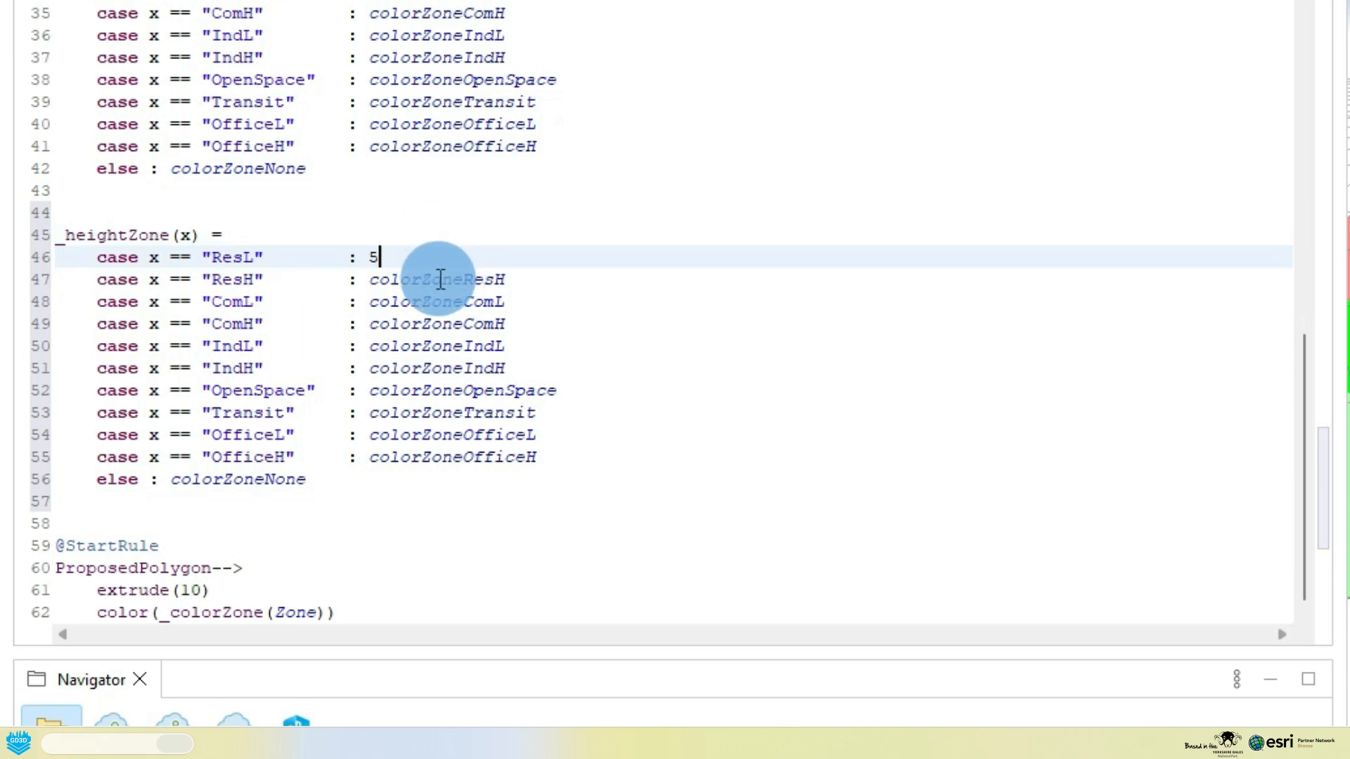
double_click(439, 280)
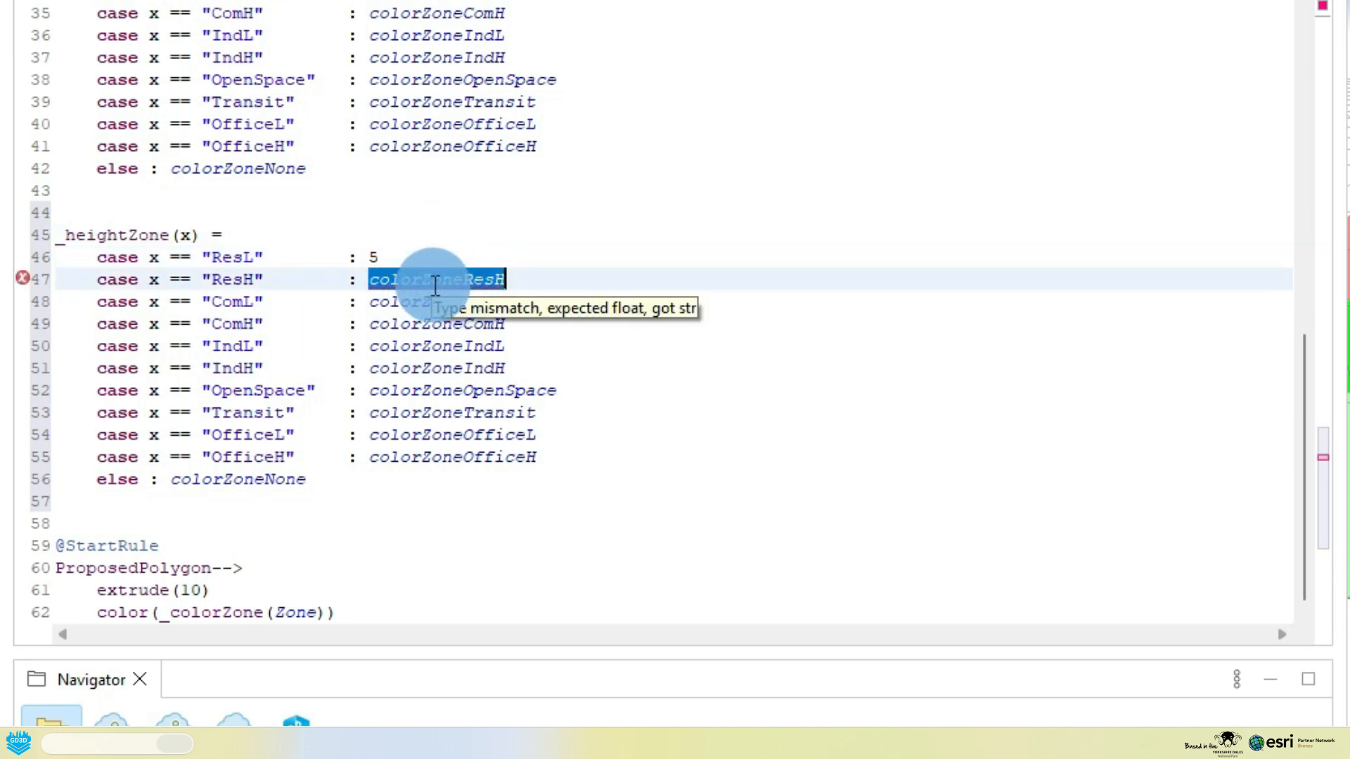
double_click(372, 257)
type("2")
double_click(411, 278)
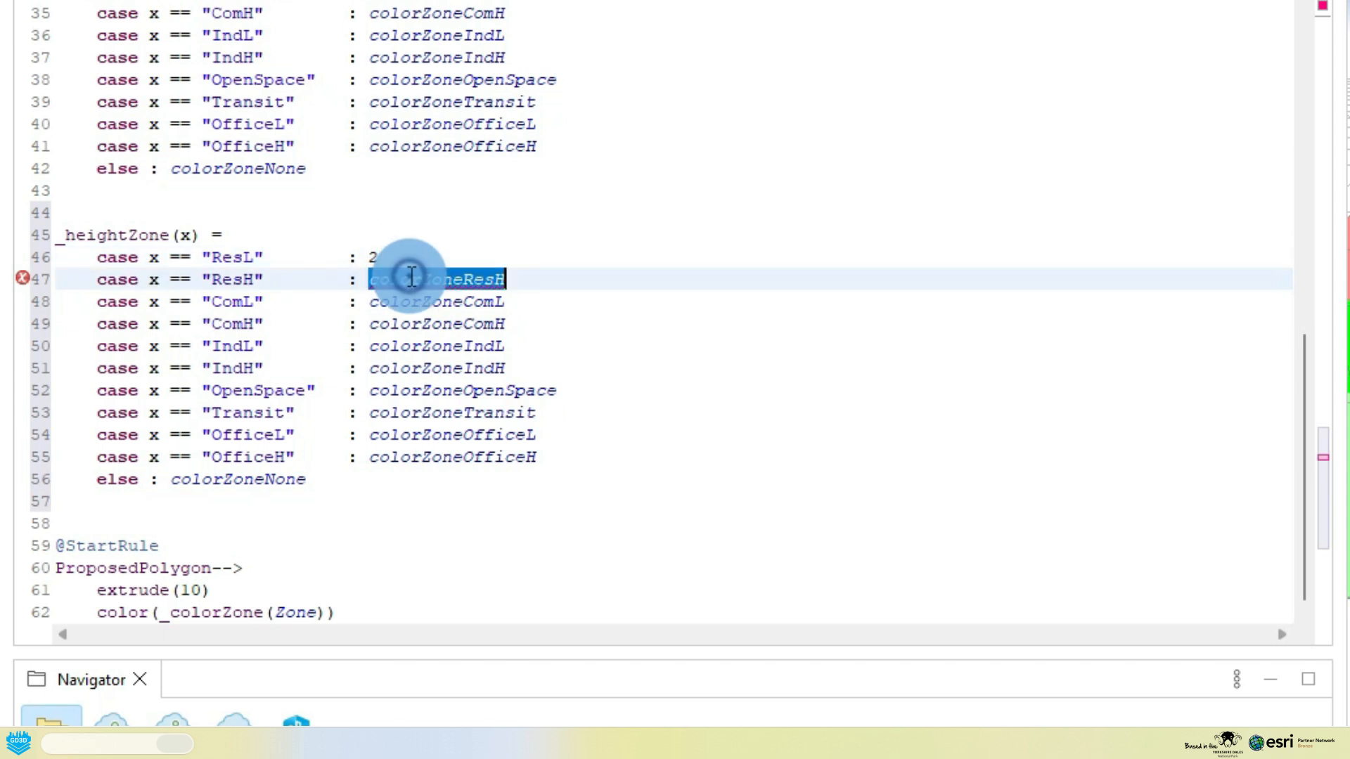
type("4")
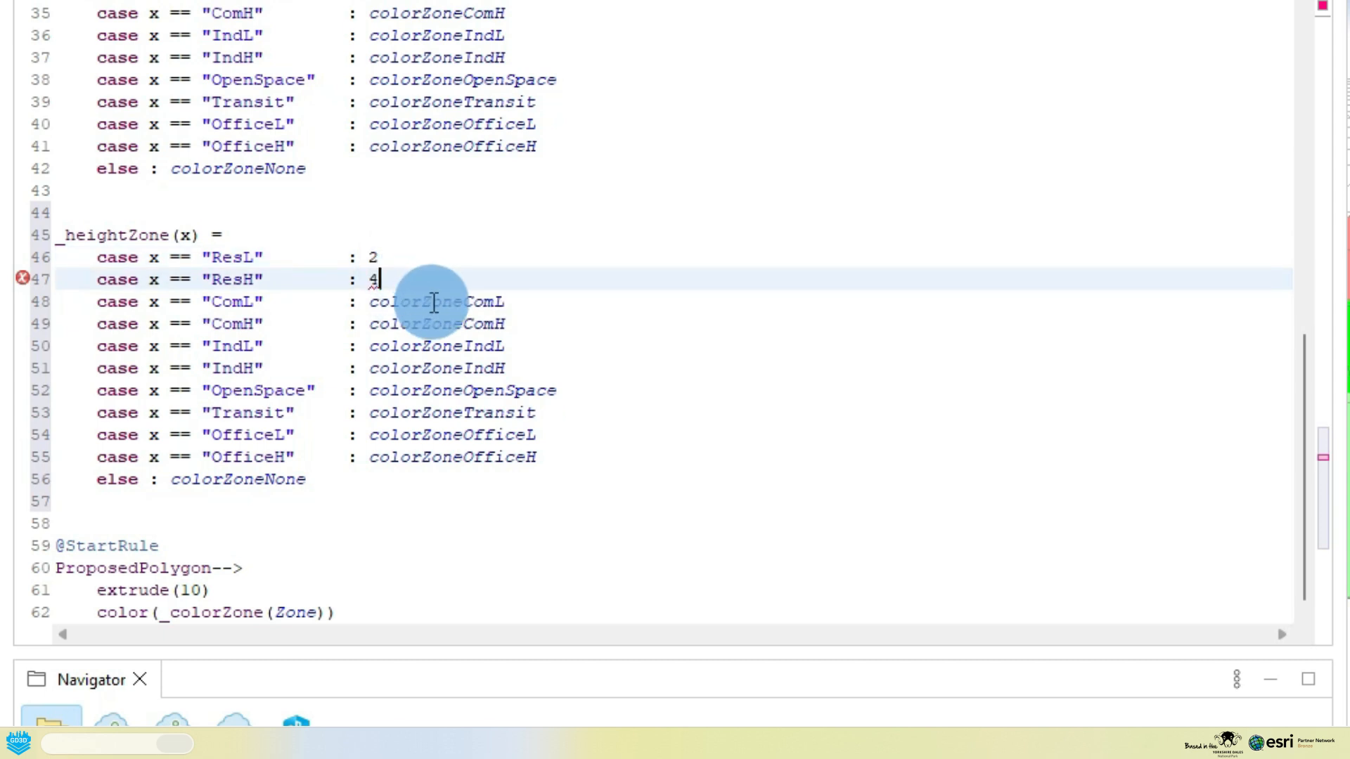
double_click(430, 300)
type("2")
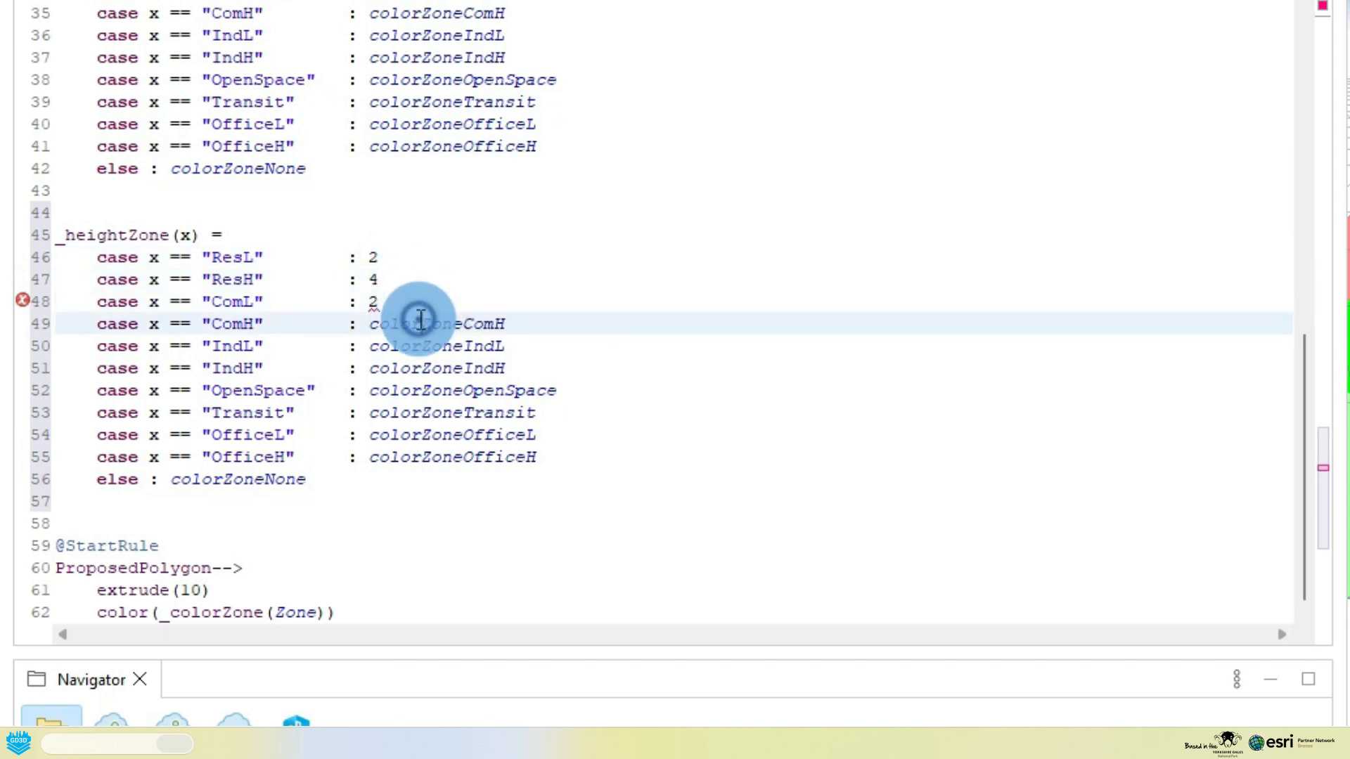
double_click(419, 320)
type("3")
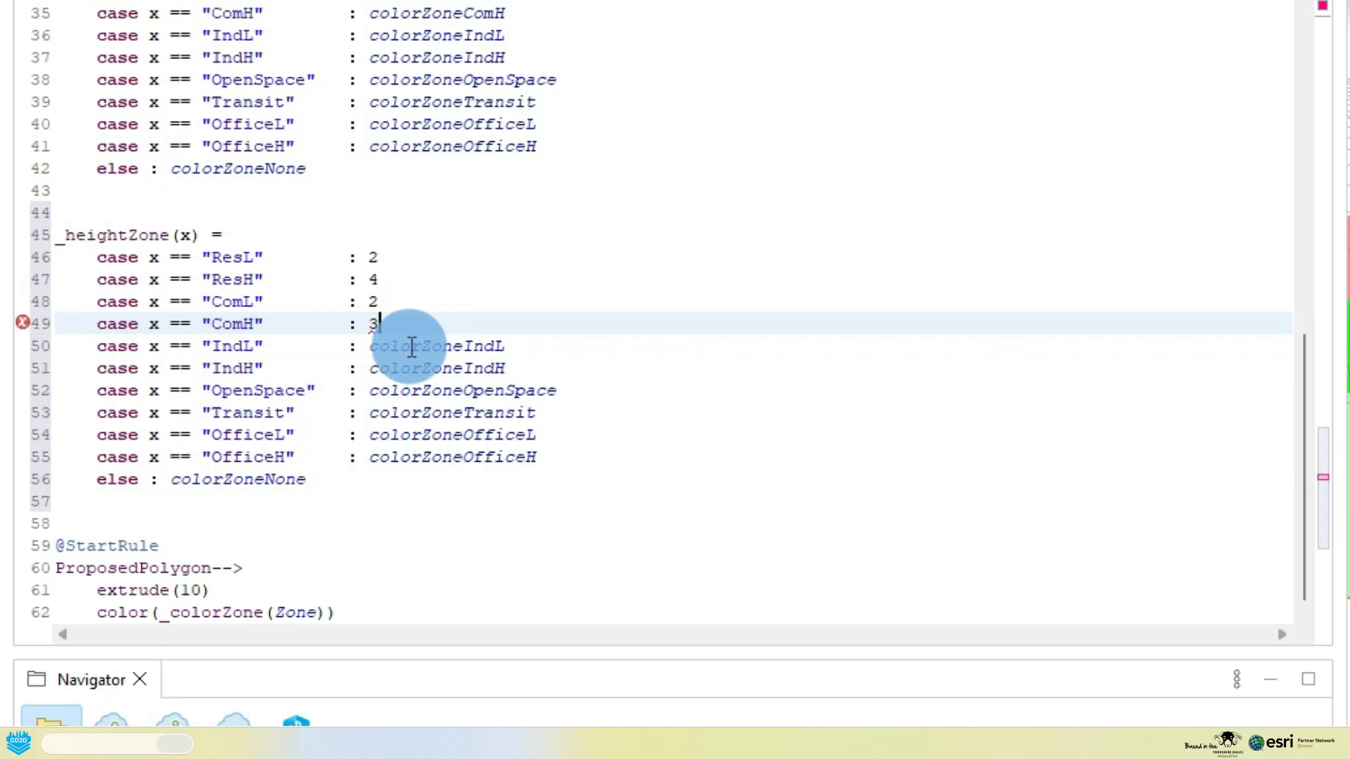
Set the next _heightZone cases to IndL 1, IndH 2, OpenSpace 0 and Transit 1.
double_click(411, 346)
type("1")
double_click(411, 368)
type("2")
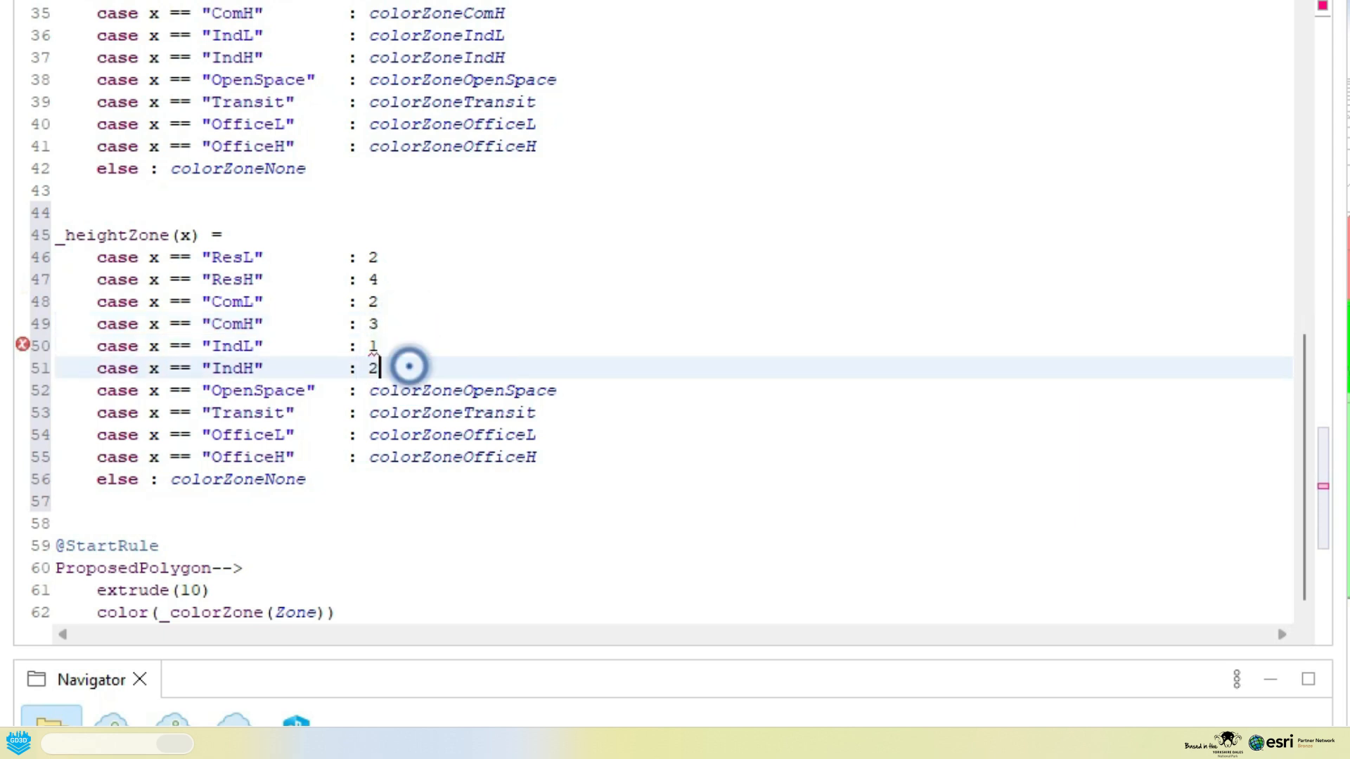
double_click(411, 390)
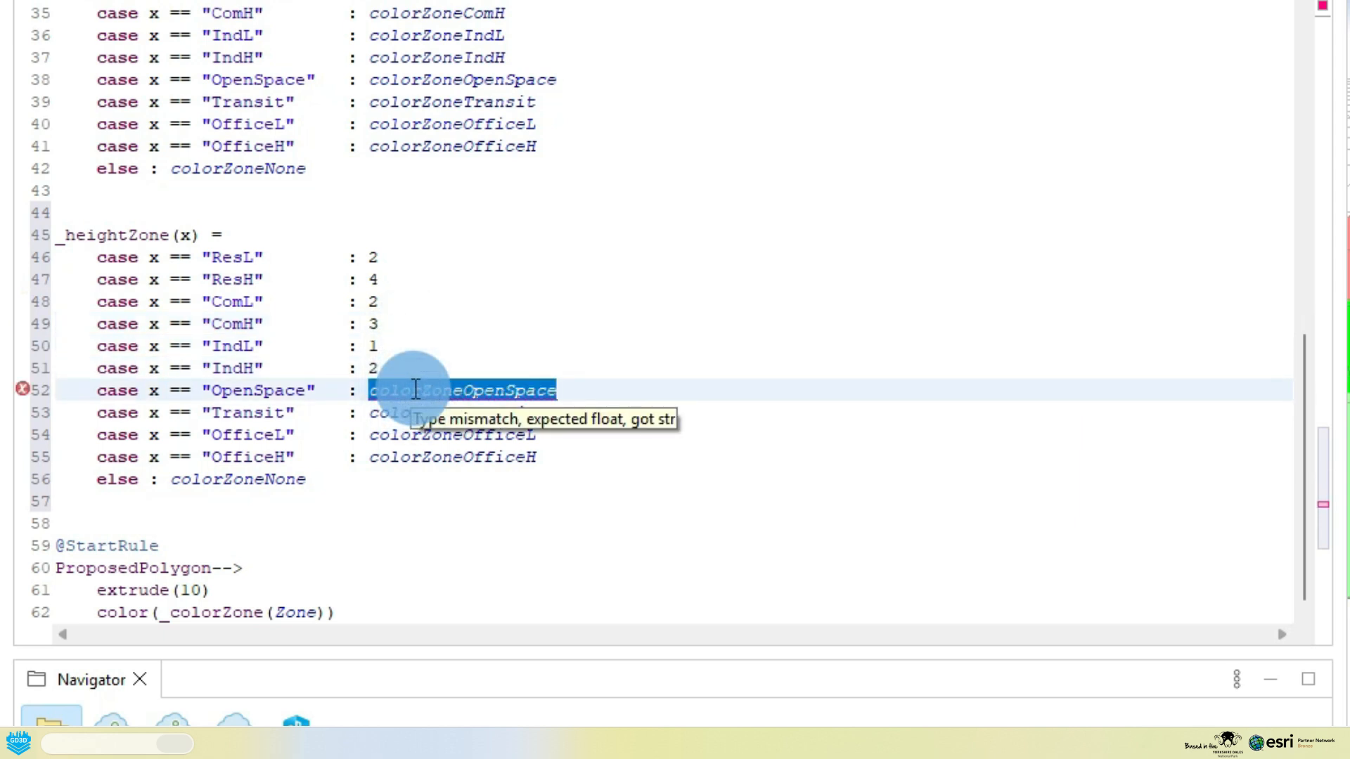
type("0")
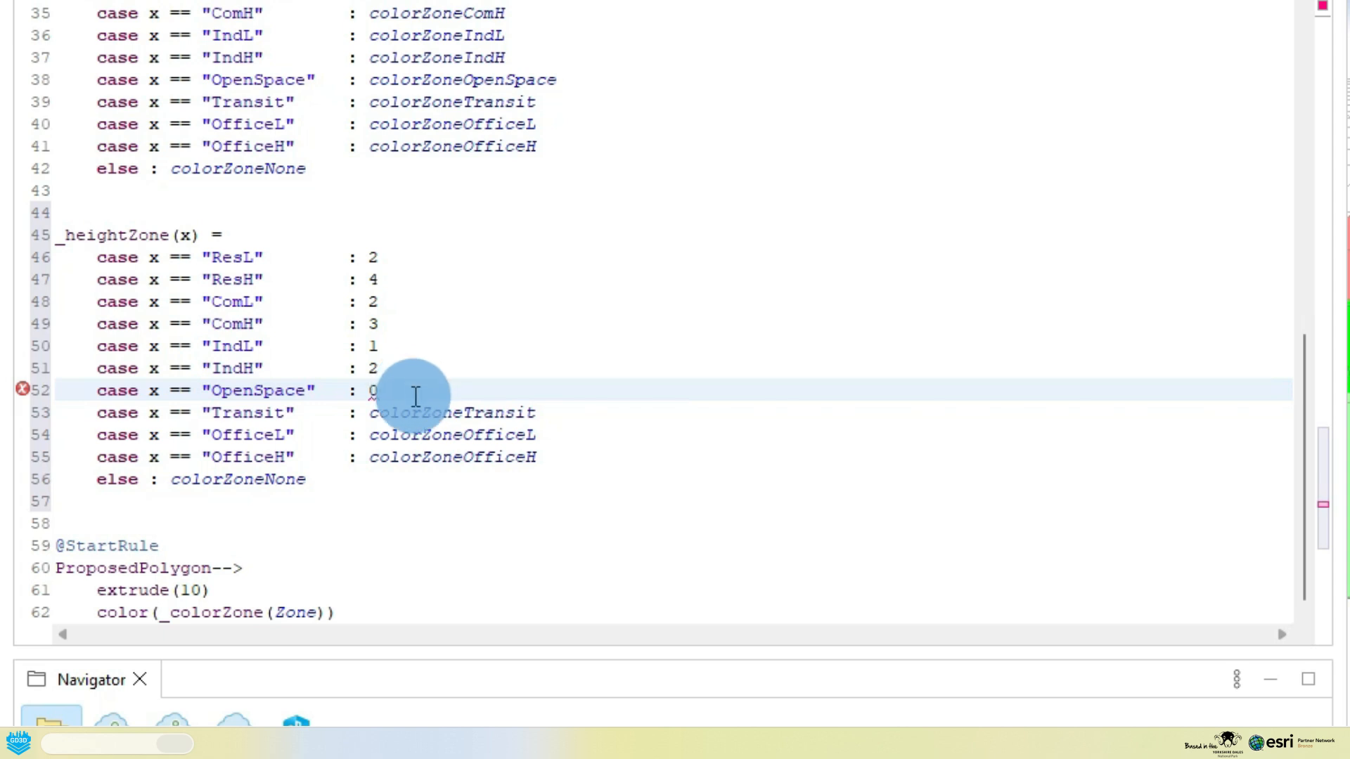
double_click(422, 411)
type("1")
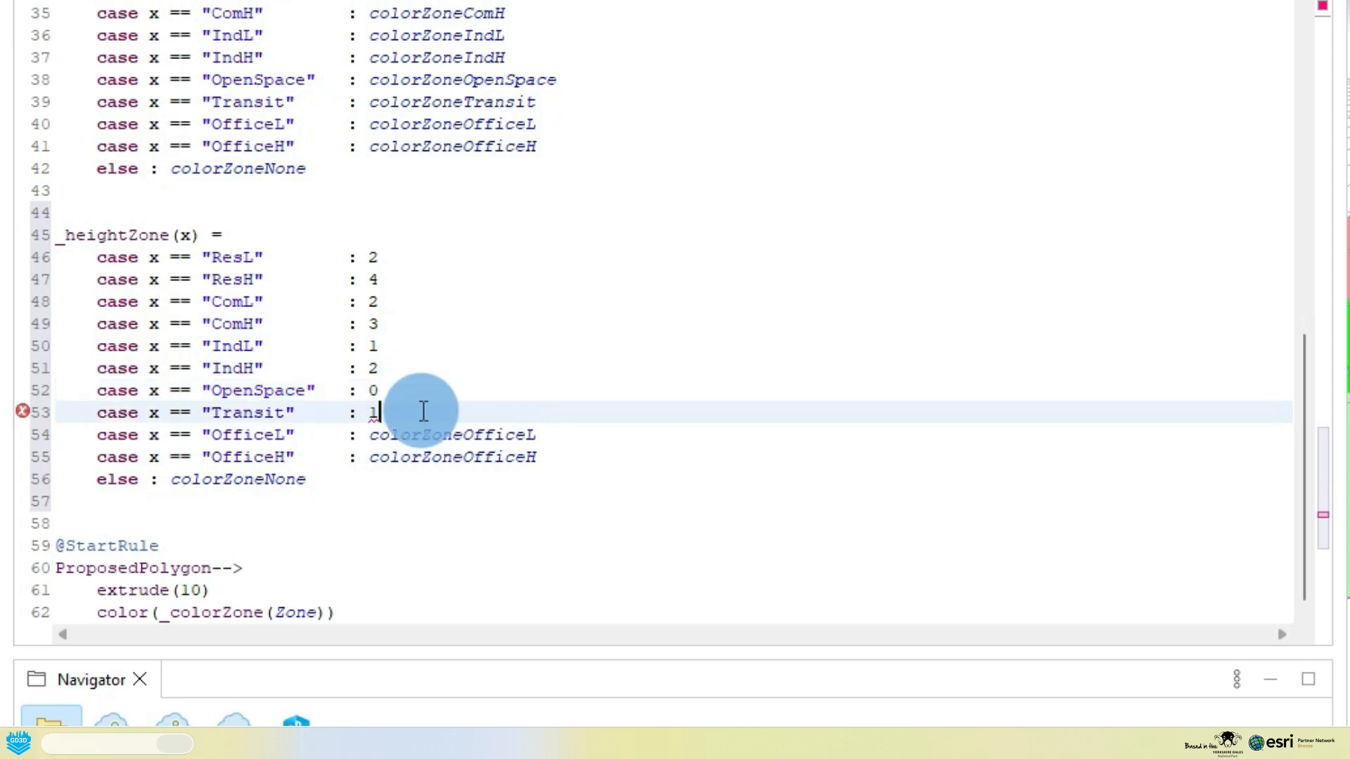
Set the remaining _heightZone results to OfficeL 2, OfficeH 6 and the else case 0.
double_click(433, 435)
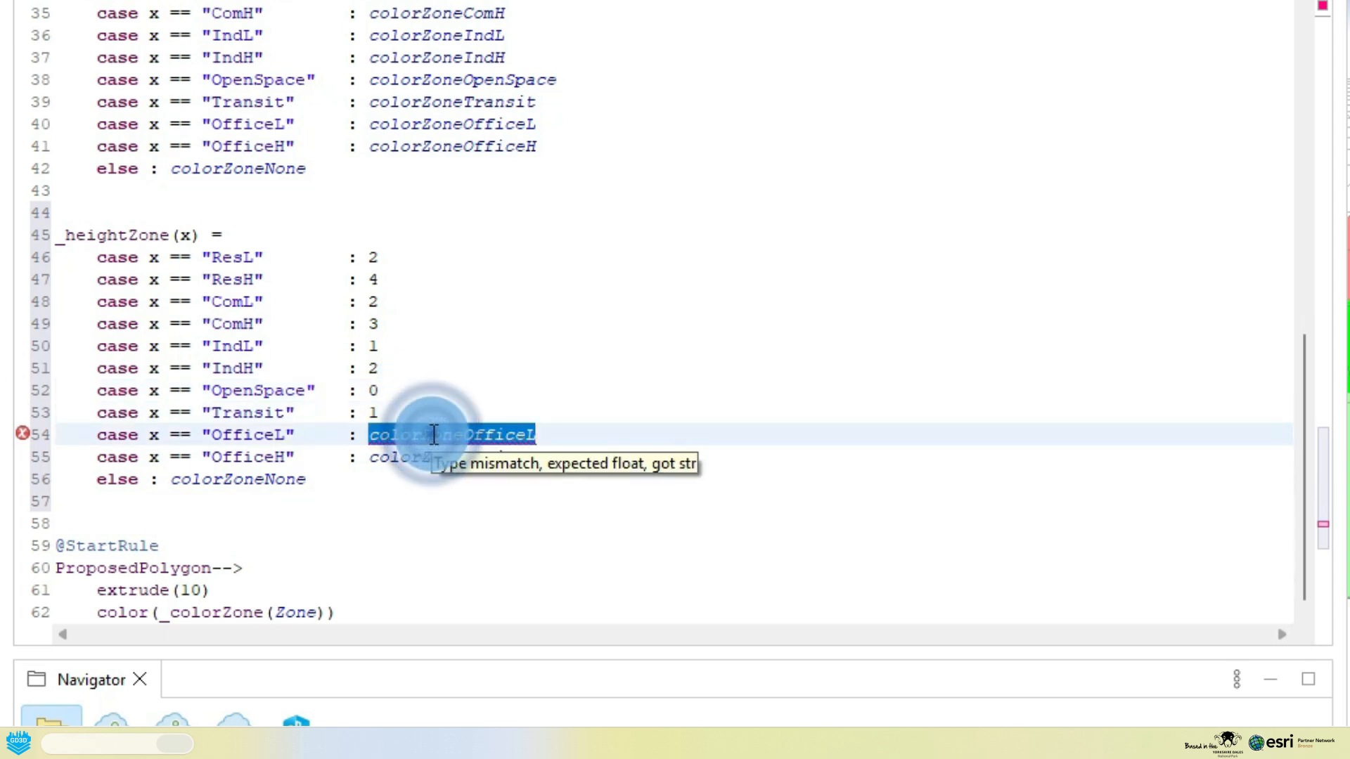
type("2")
double_click(432, 458)
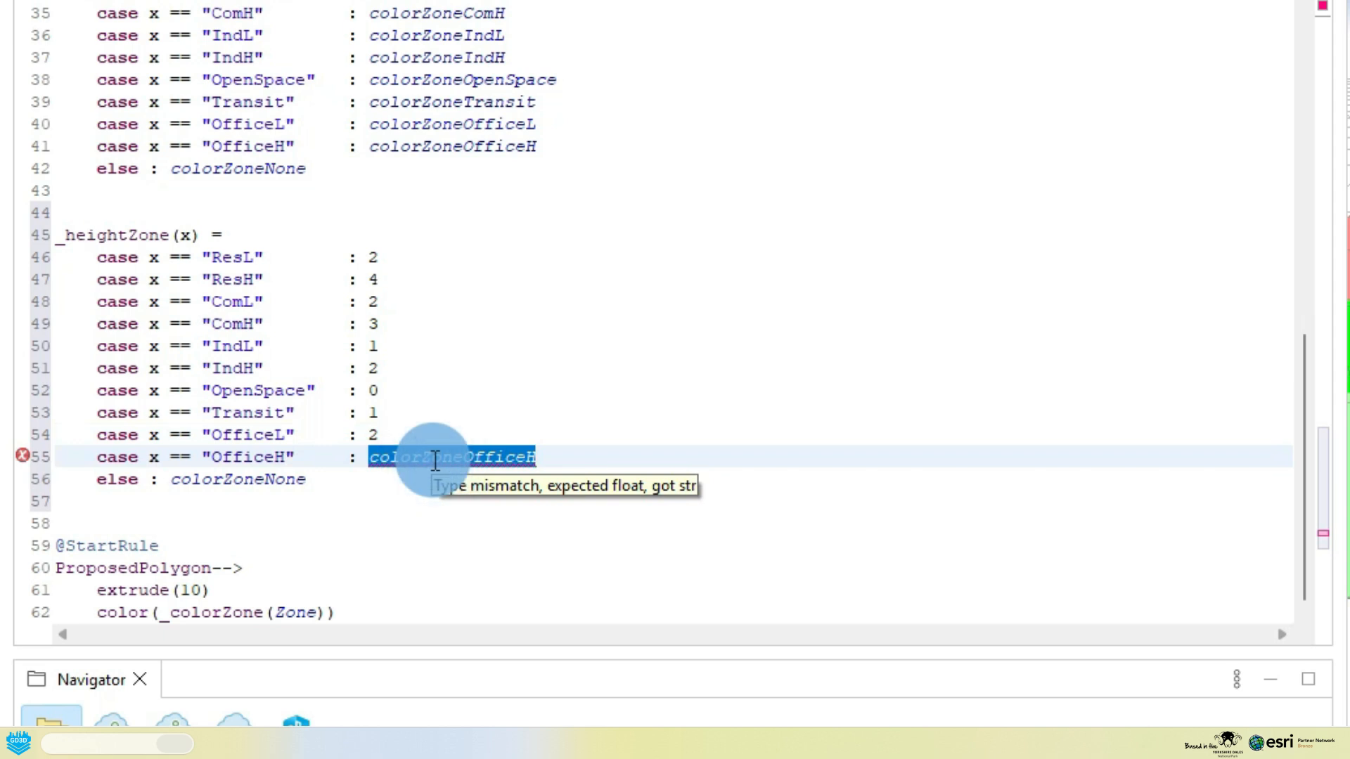
type("6")
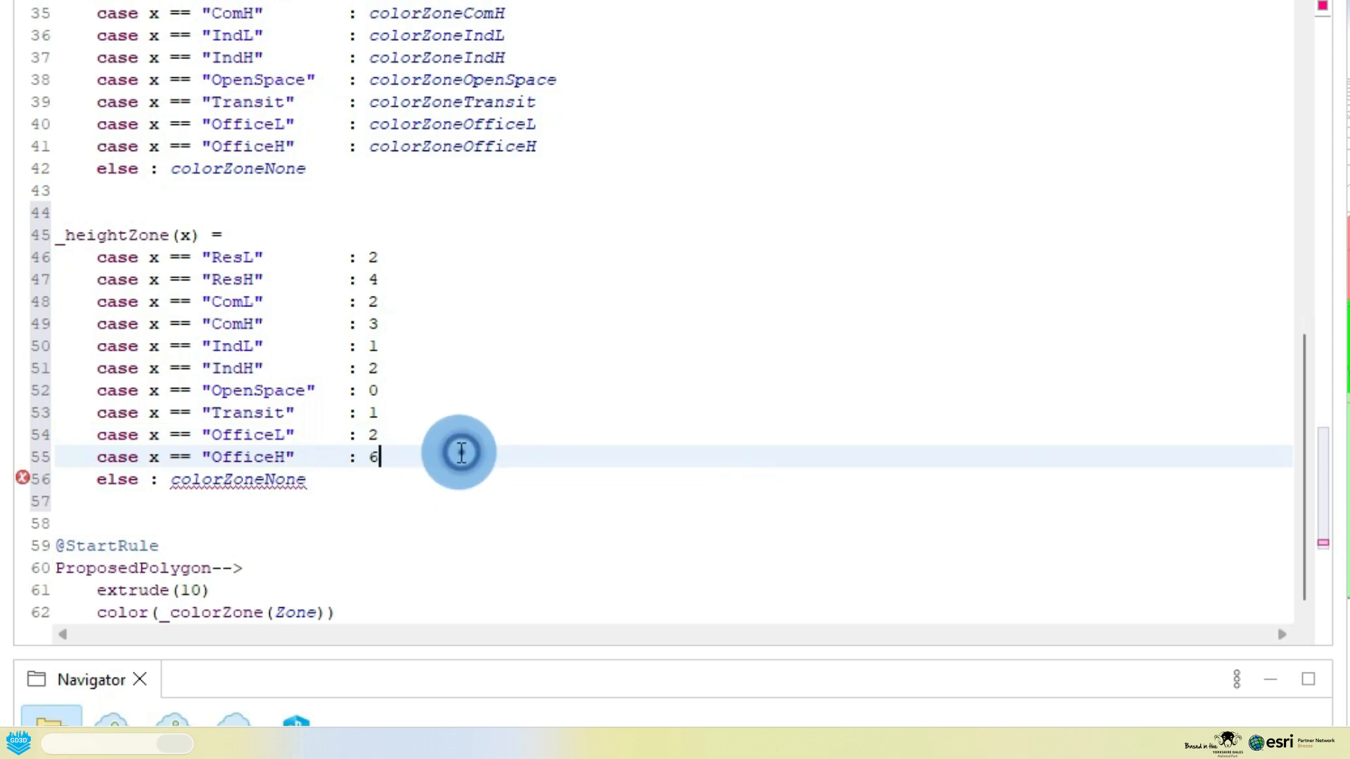
double_click(265, 480)
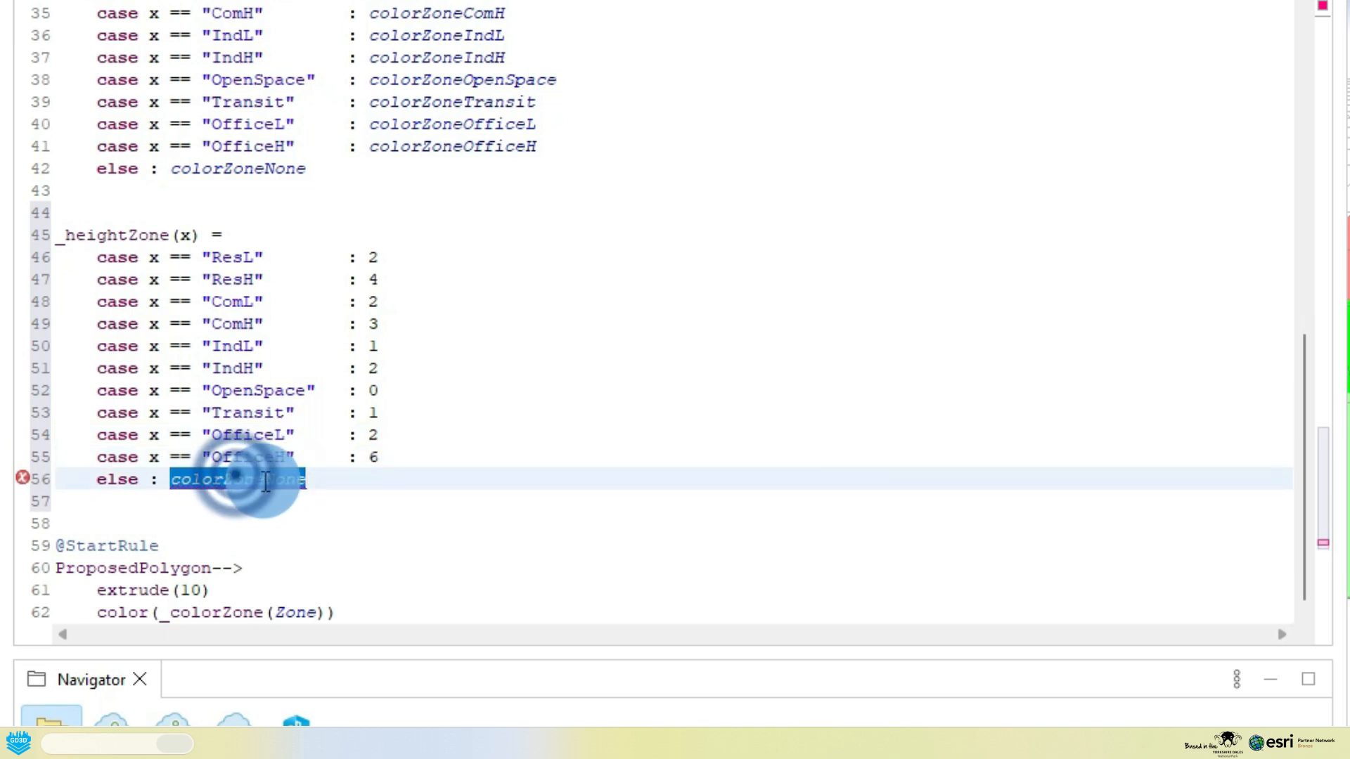
type("0")
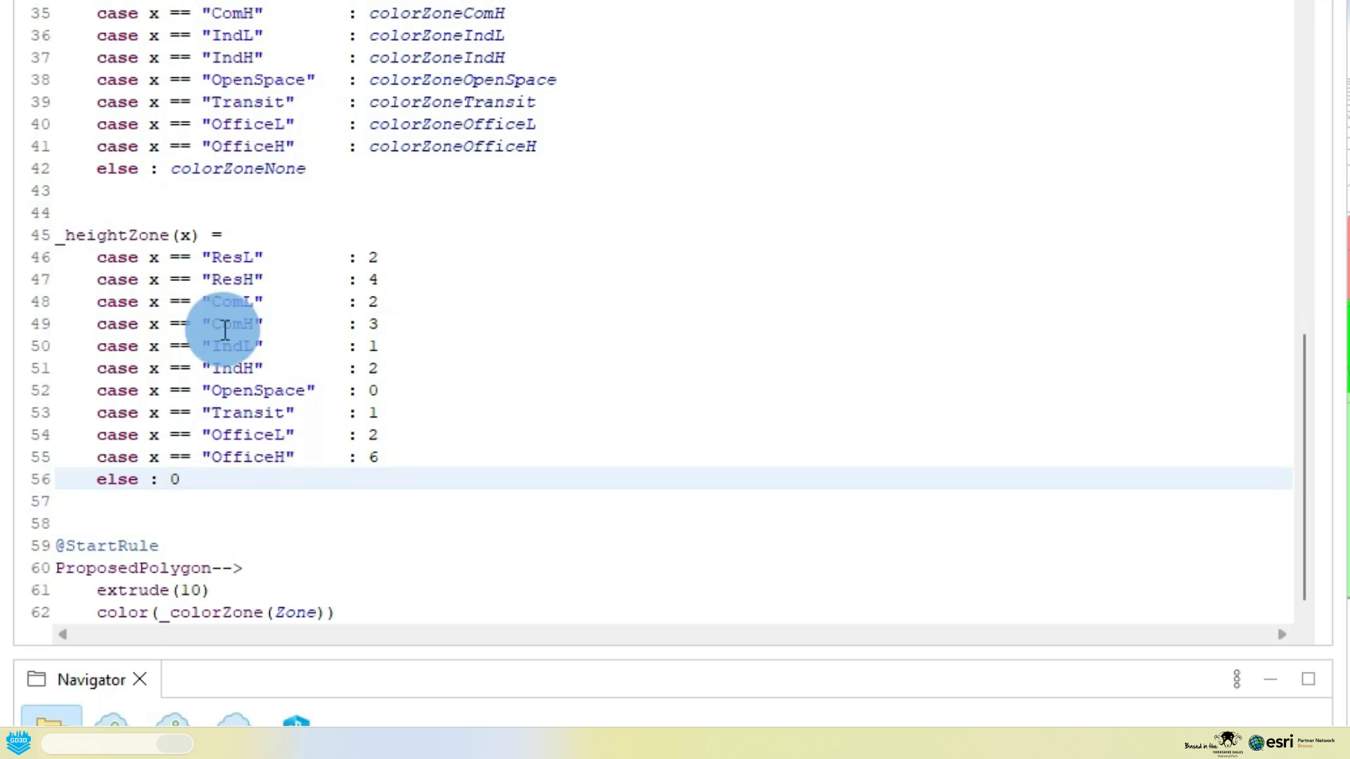
Replace the fixed extrusion value in the ProposedPolygon rule with _heightZone(Zone).
left_click_drag(200, 235, 43, 235)
key("ctrl+c")
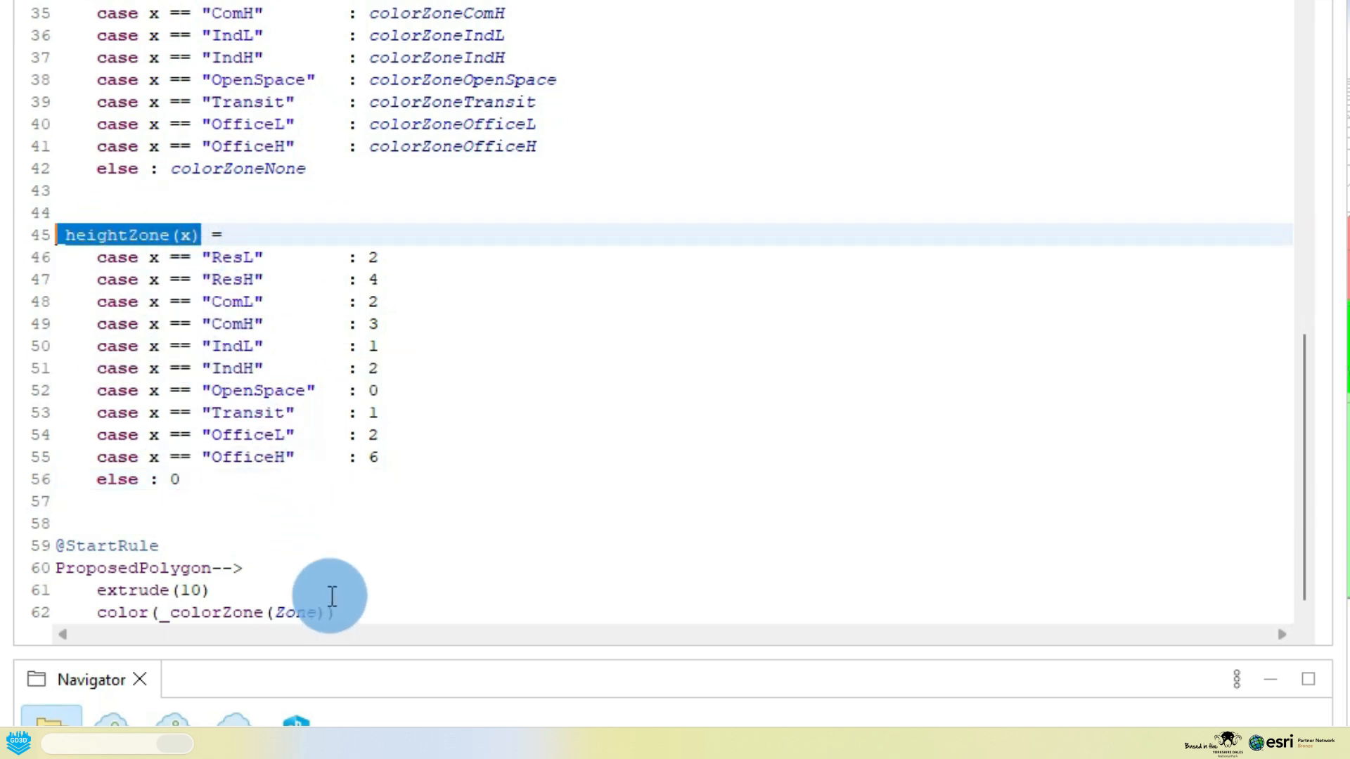
double_click(191, 590)
key("ctrl+v")
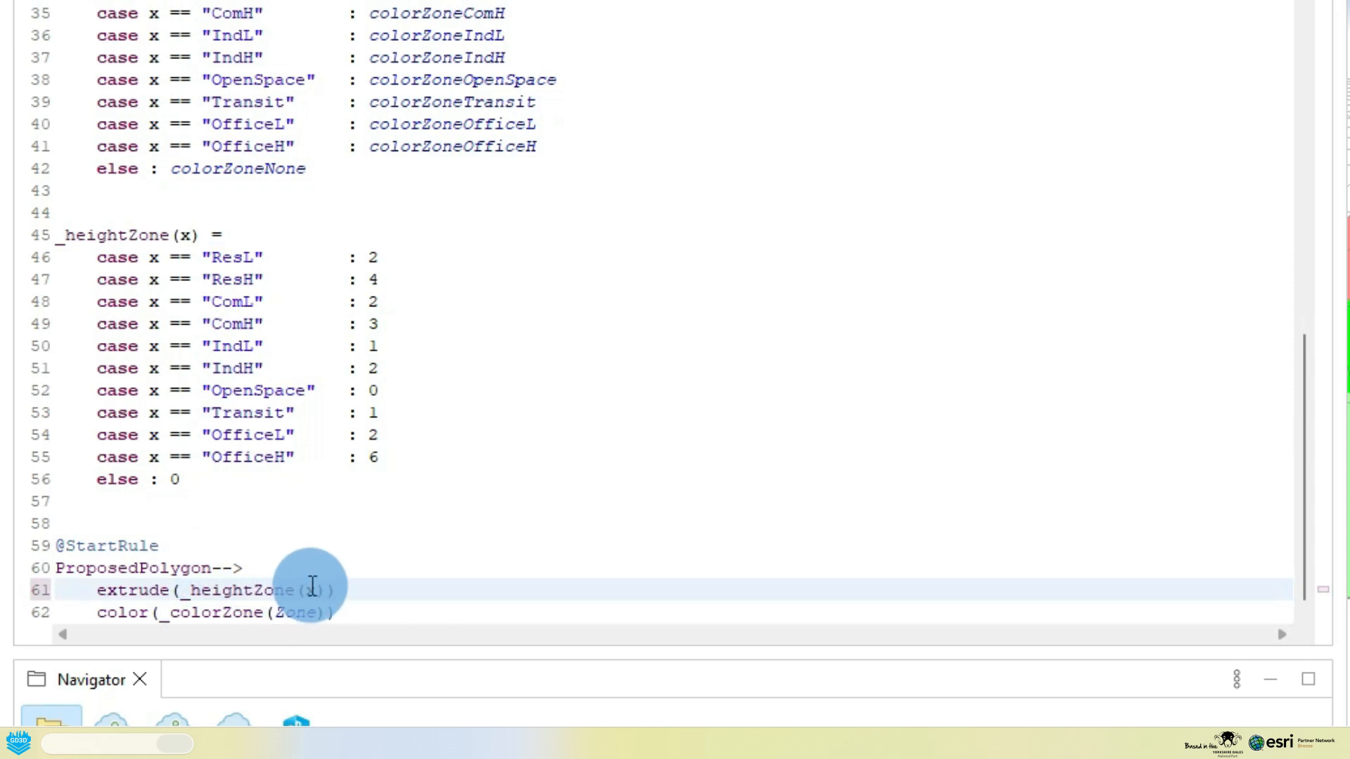
double_click(312, 590)
type("Zone")
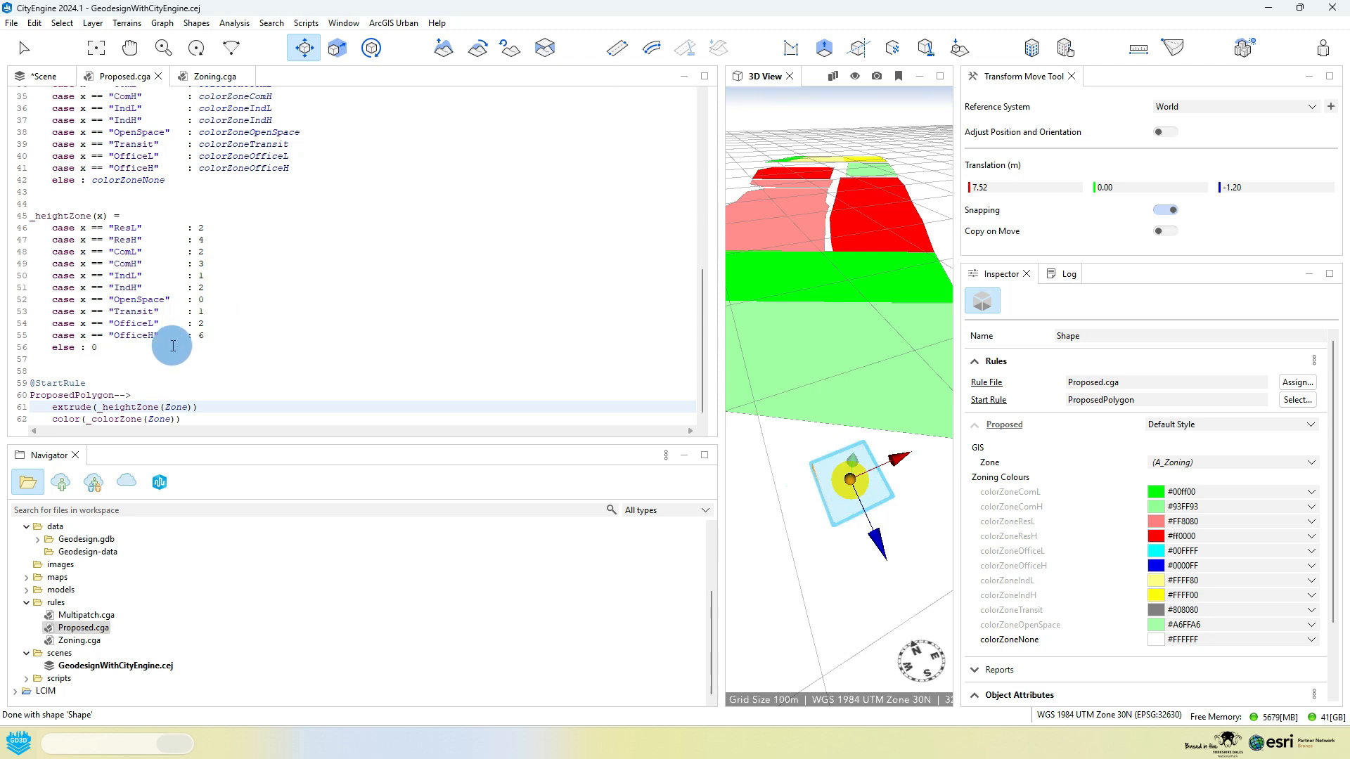
Set the else case of _heightZone to 1 and nudge the proposed shape in the scene to regenerate it.
left_click(95, 346)
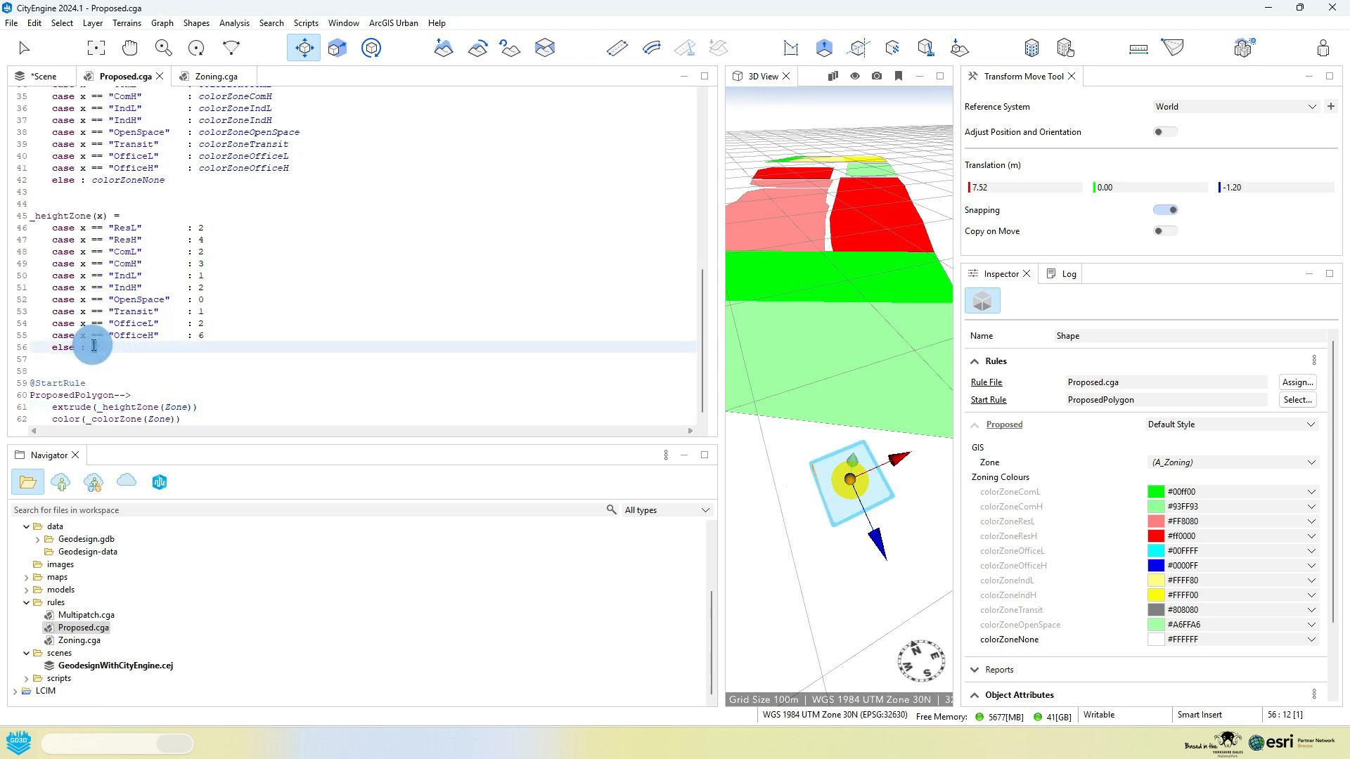
type("1")
left_click(851, 488)
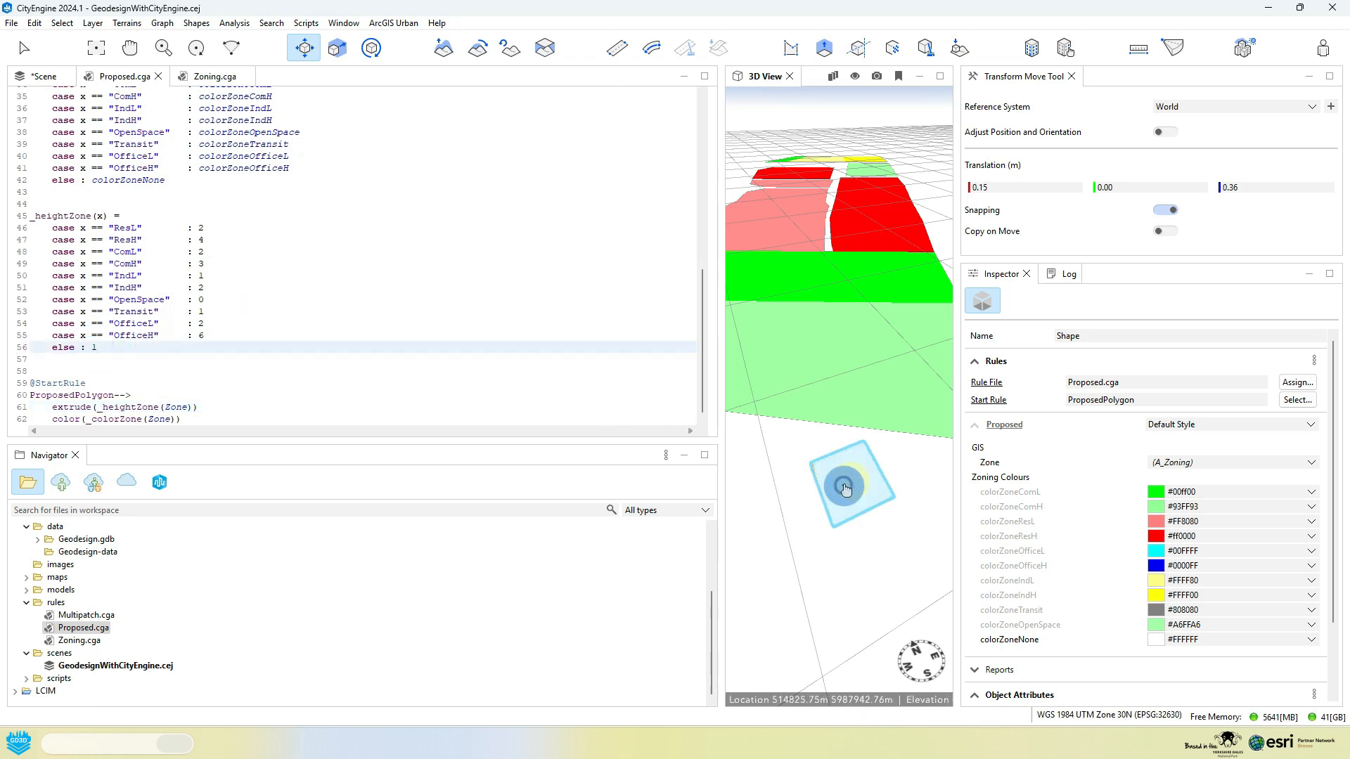
left_click_drag(856, 494, 851, 477)
middle_click_drag(851, 476, 805, 331)
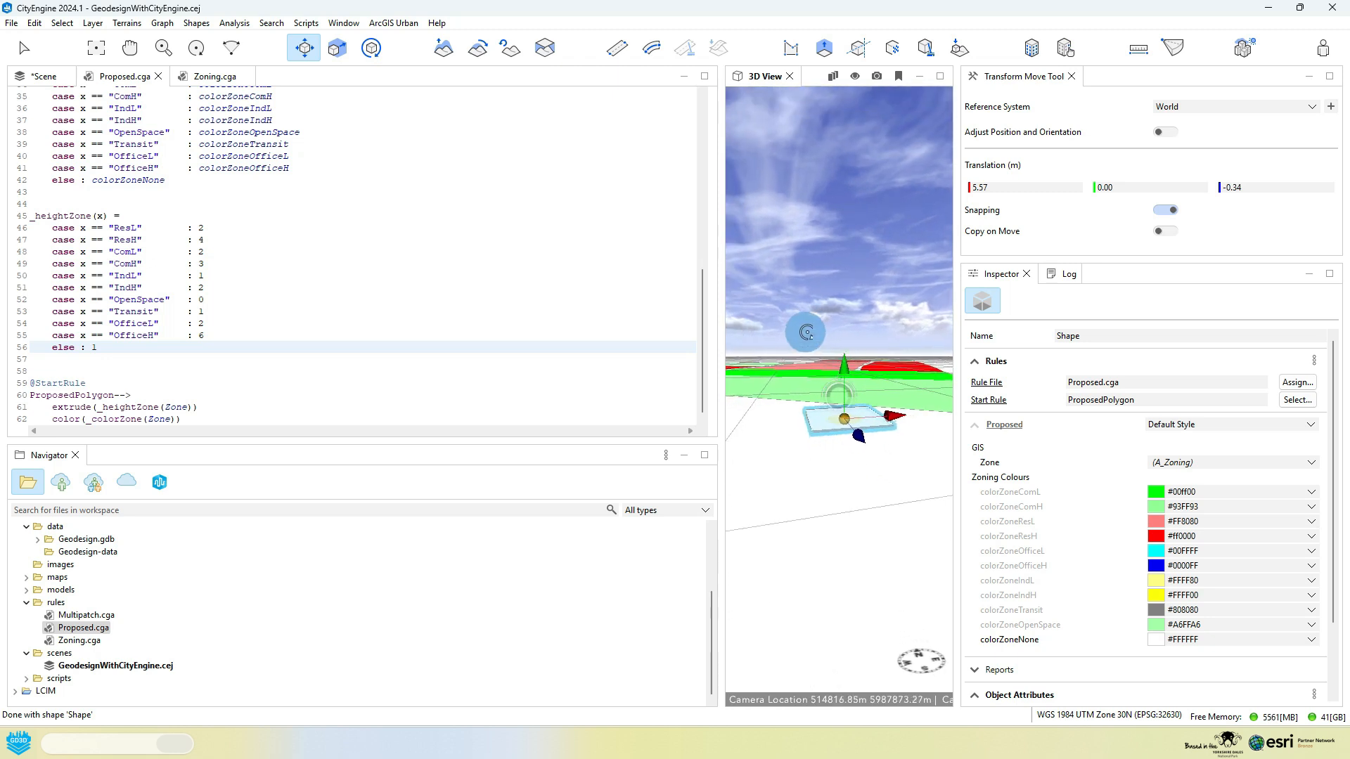
middle_click_drag(891, 413, 888, 471)
scroll(887, 470, "up", 3)
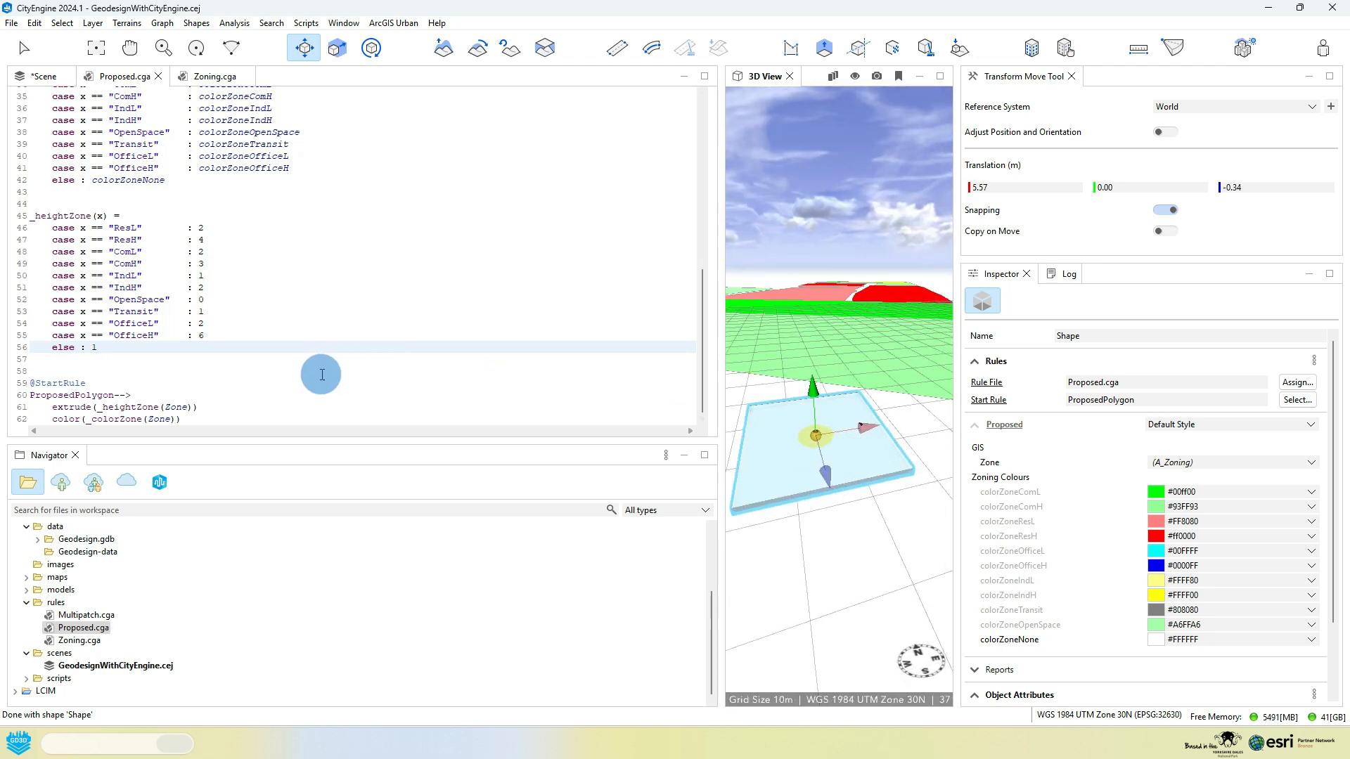
left_click(97, 348)
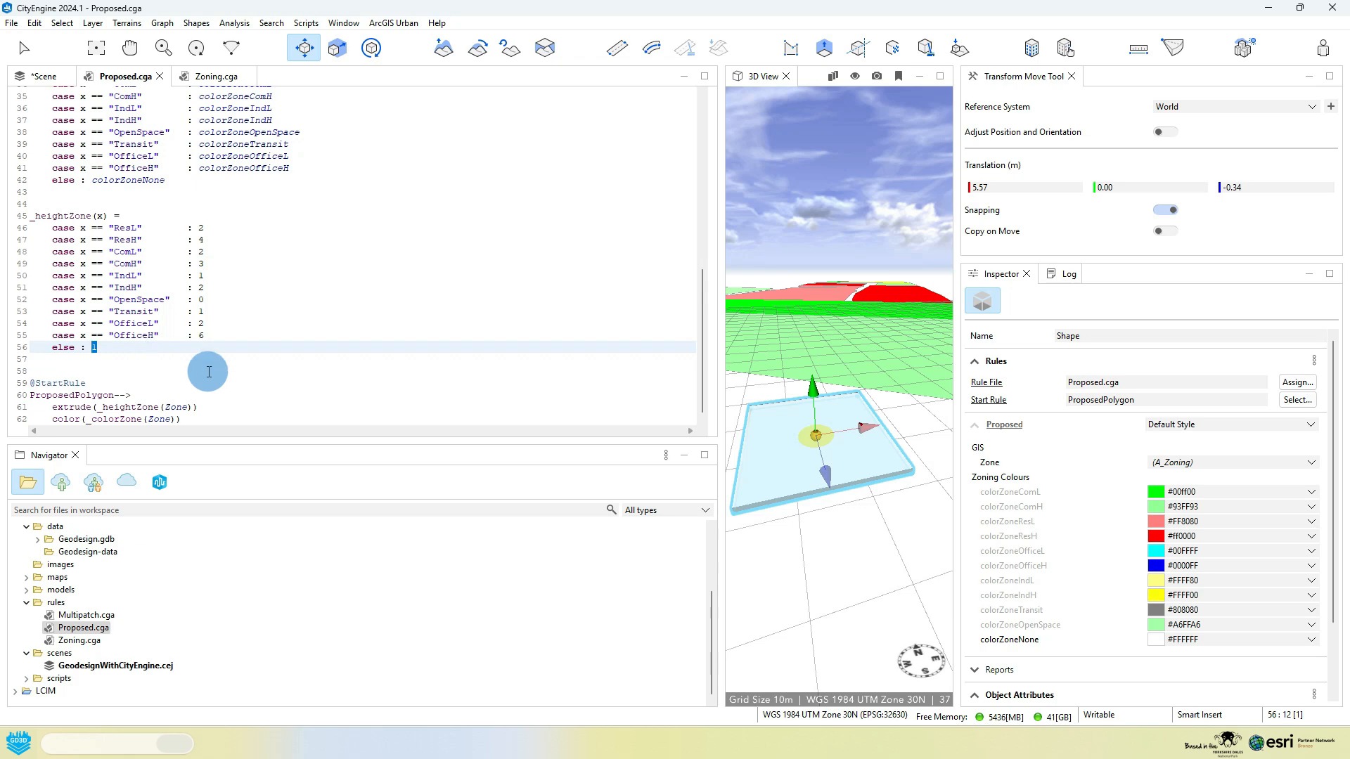
Test the height rule by moving the proposed shape across the coloured zones and back outside the zoning area.
left_click_drag(815, 447, 870, 362)
middle_click_drag(839, 395, 833, 485)
key("space")
scroll(816, 408, "down", 5)
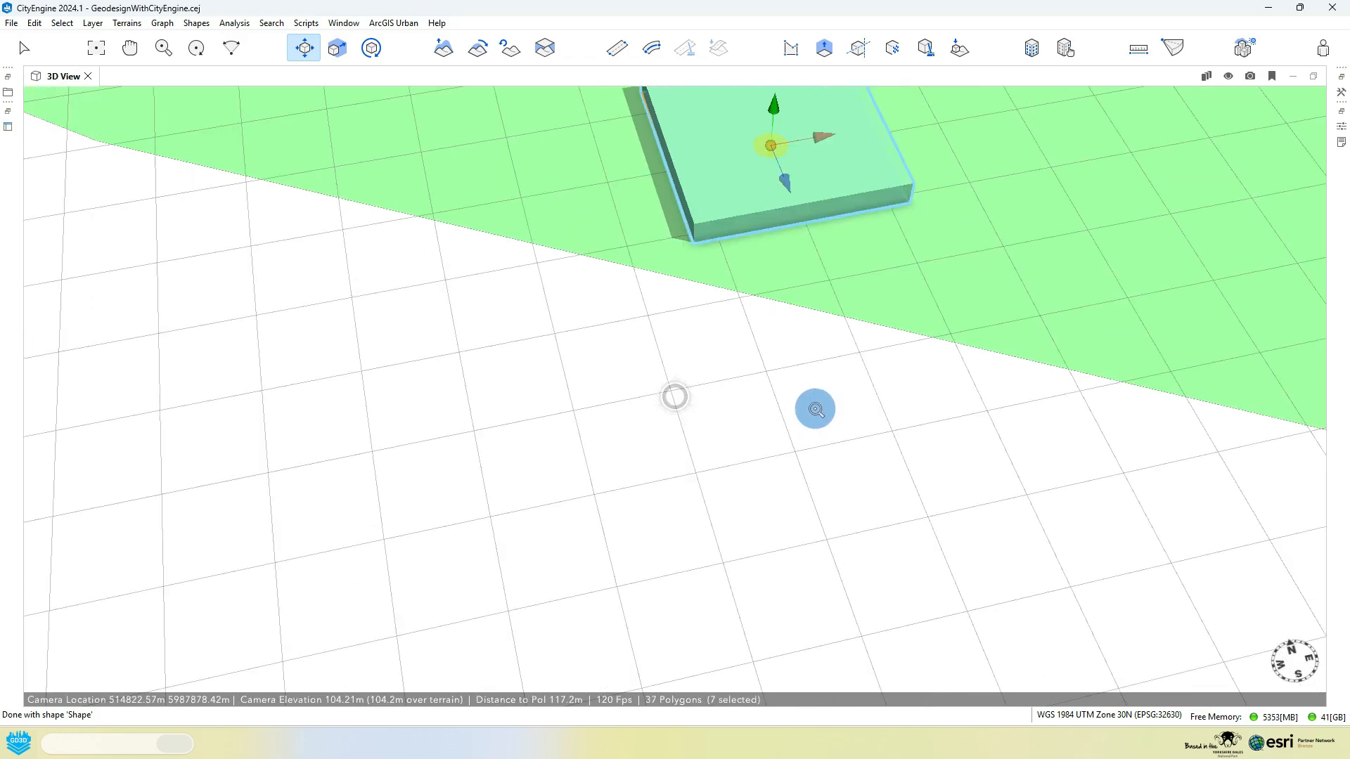
middle_click_drag(747, 403, 796, 531)
scroll(750, 324, "down", 4)
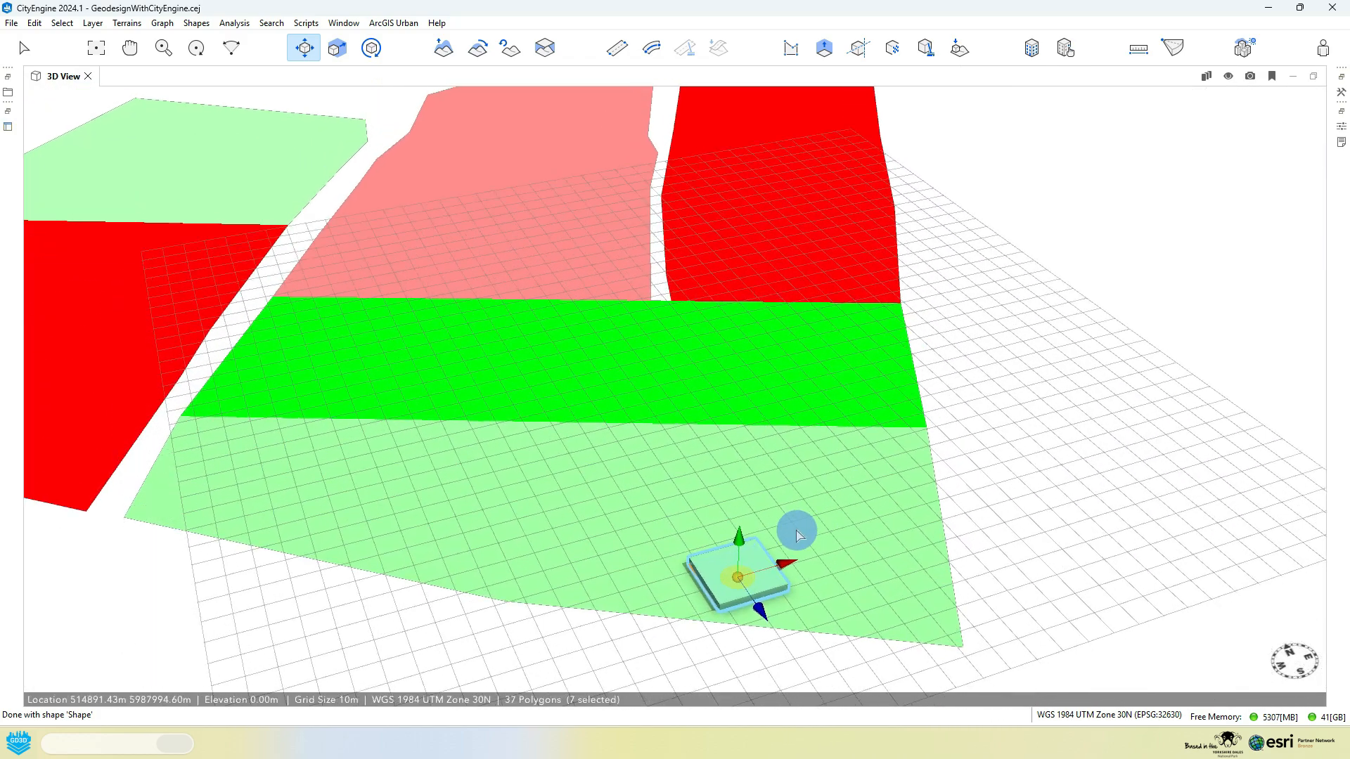
left_click_drag(752, 583, 651, 134)
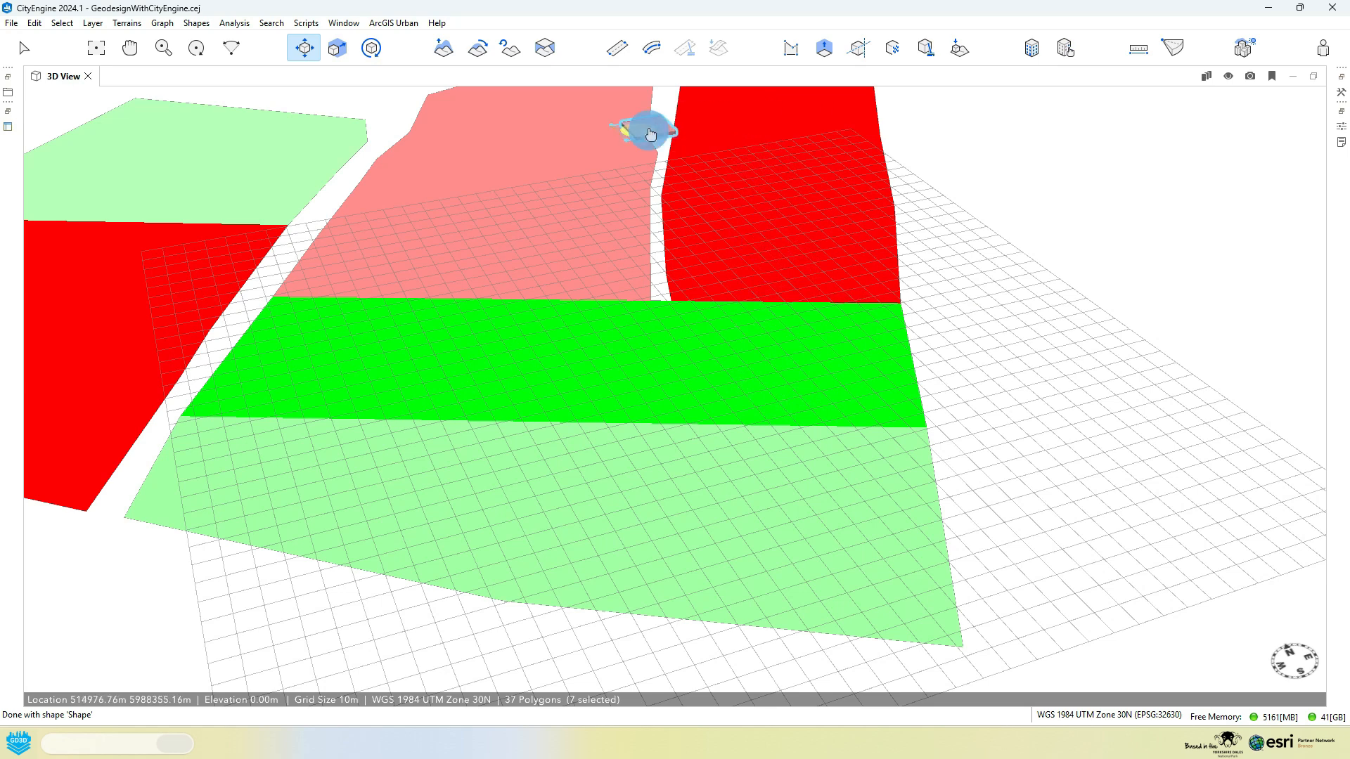
left_click_drag(577, 212, 394, 262)
left_click_drag(467, 341, 596, 669)
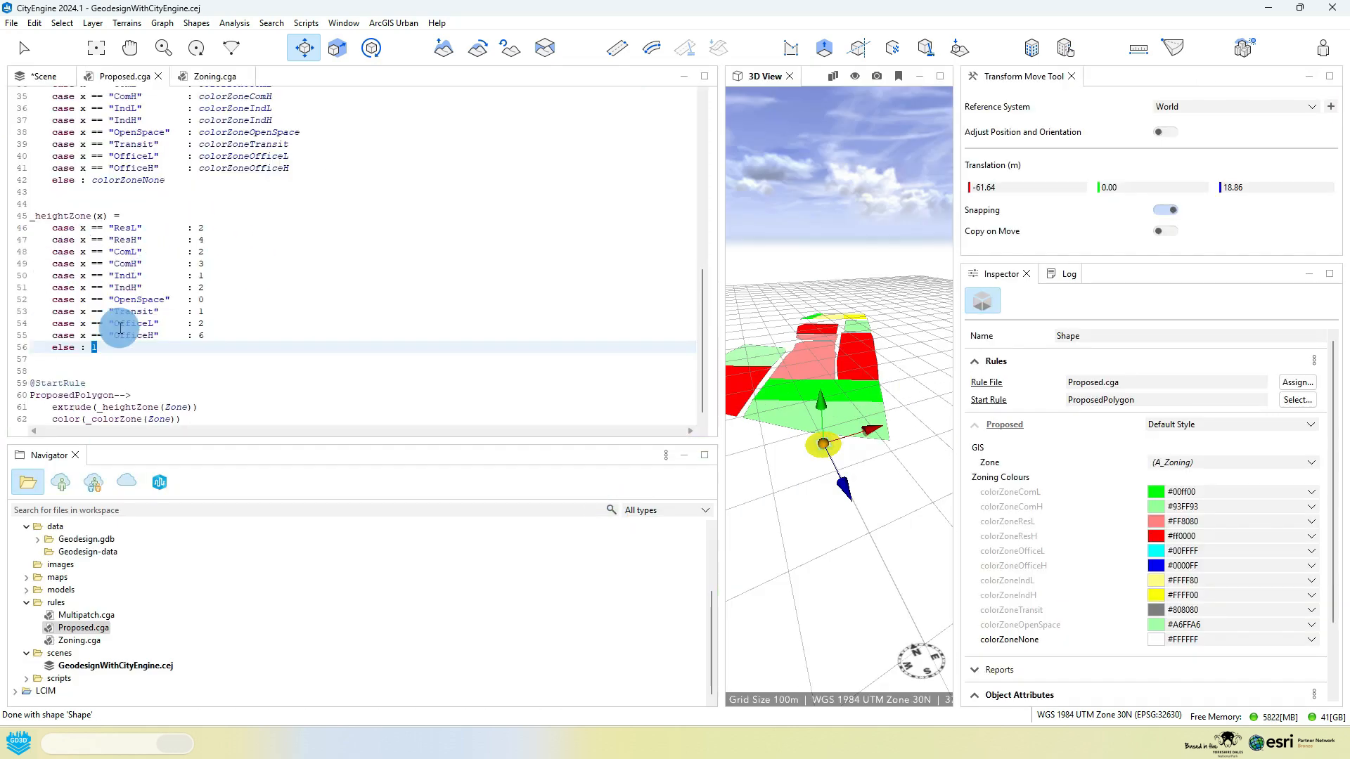
Add the line attr floorHeight = 3.5 between the _heightZone function and the start rule.
left_click(40, 378)
key("Return")
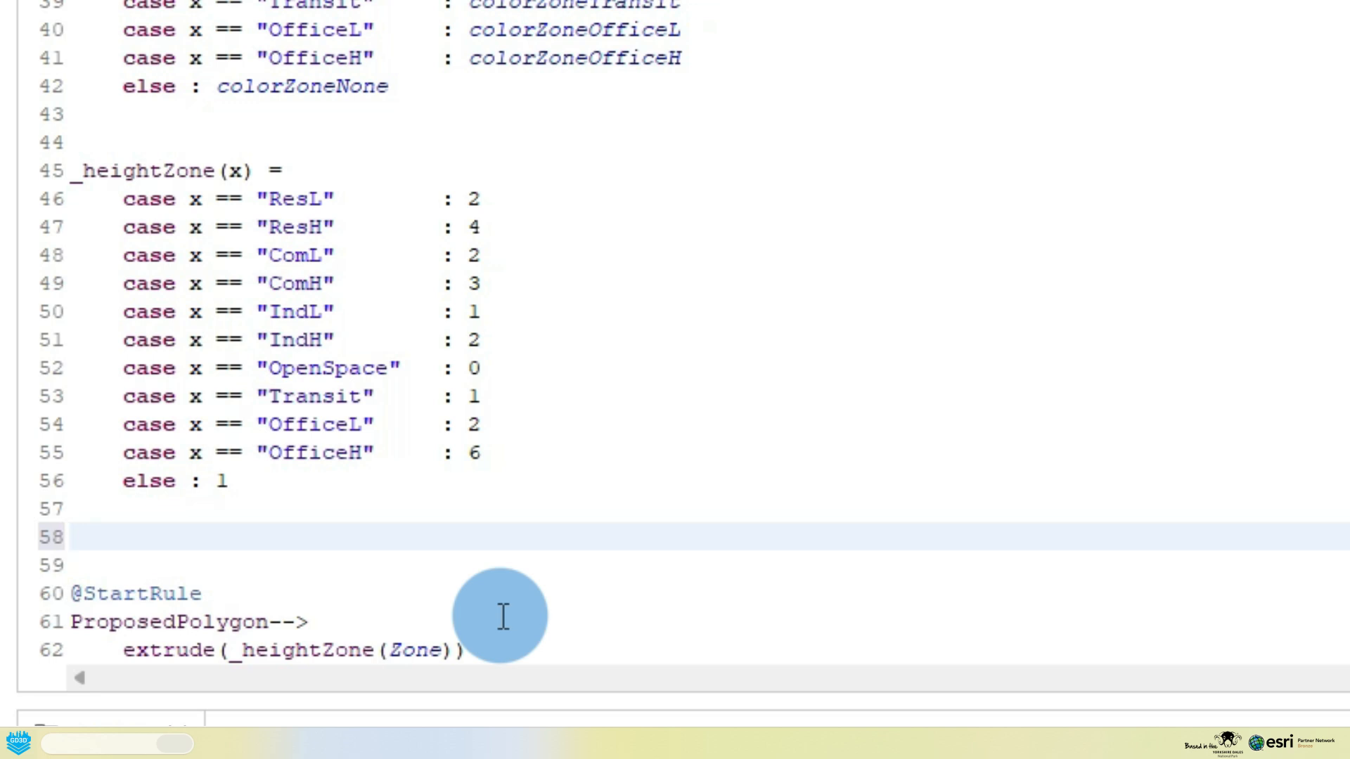
type("floorHeight = 3.5")
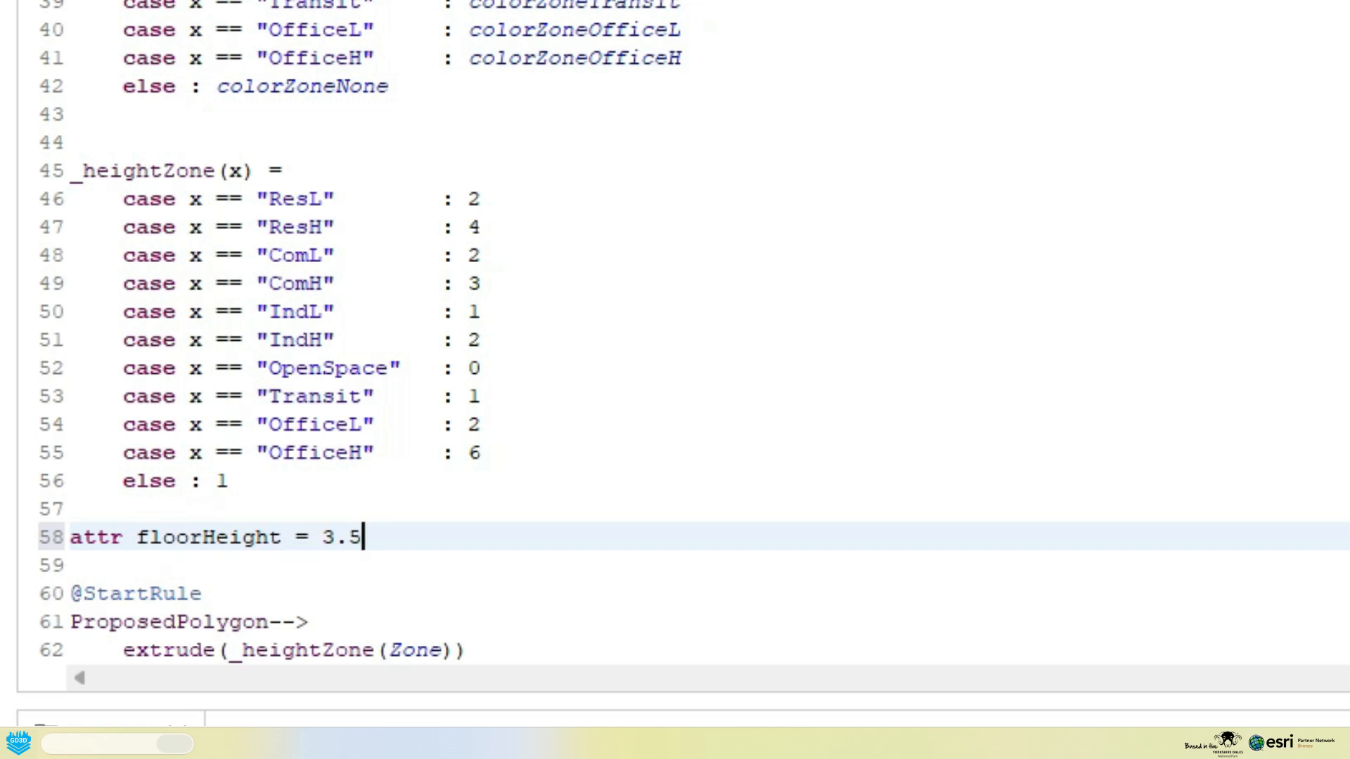
scroll(419, 442, "down", 1)
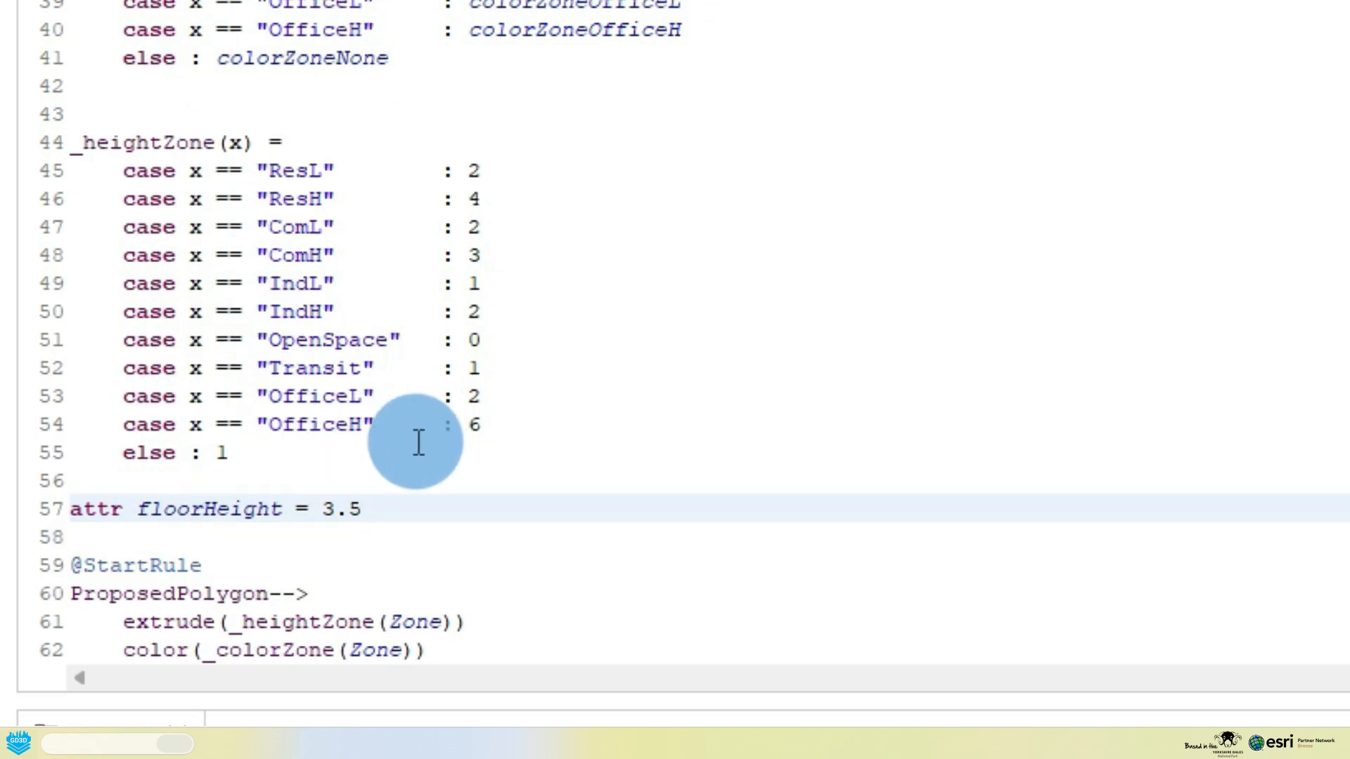
left_click(90, 538)
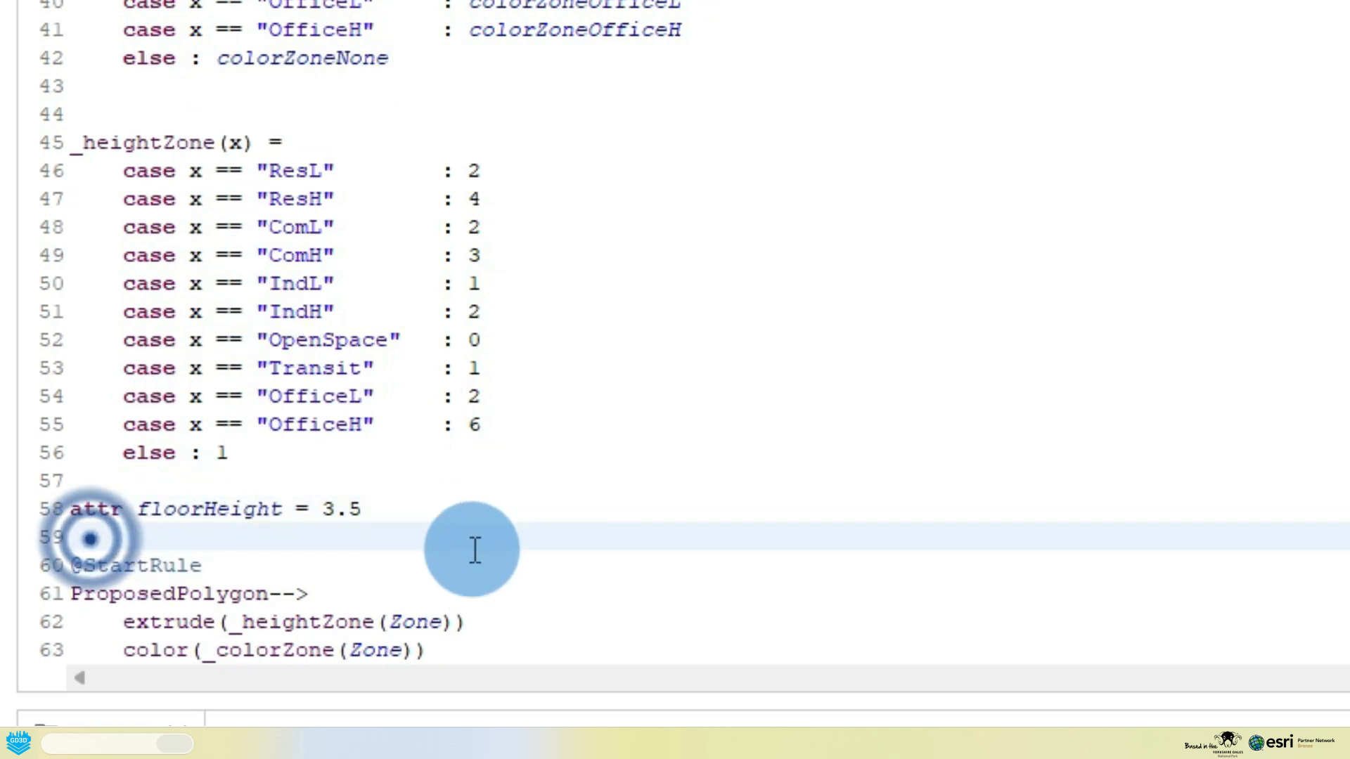
Multiply the extrusion by the floor height so the operation reads extrude(_heightZone(Zone)*floorHeight).
double_click(211, 509)
key("ctrl+c")
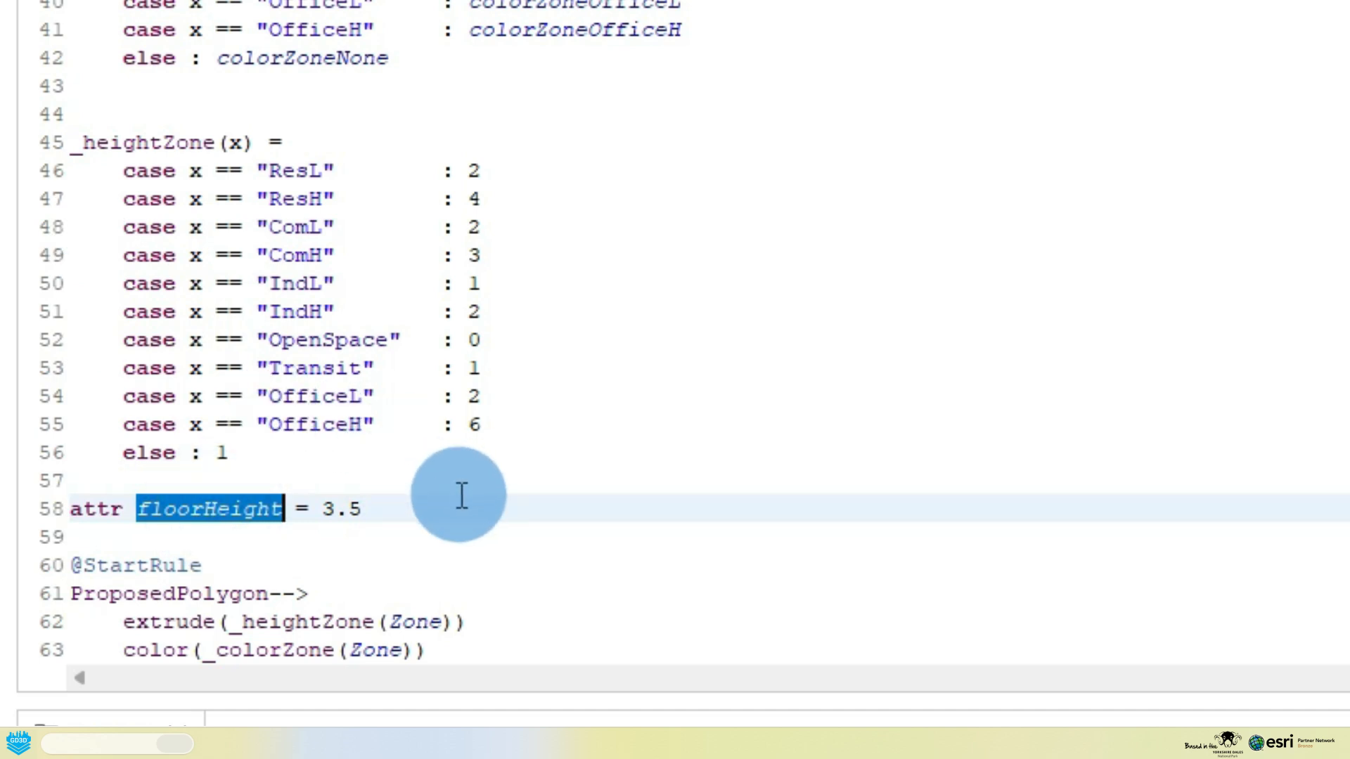
left_click(452, 623)
type("*")
key("ctrl+v")
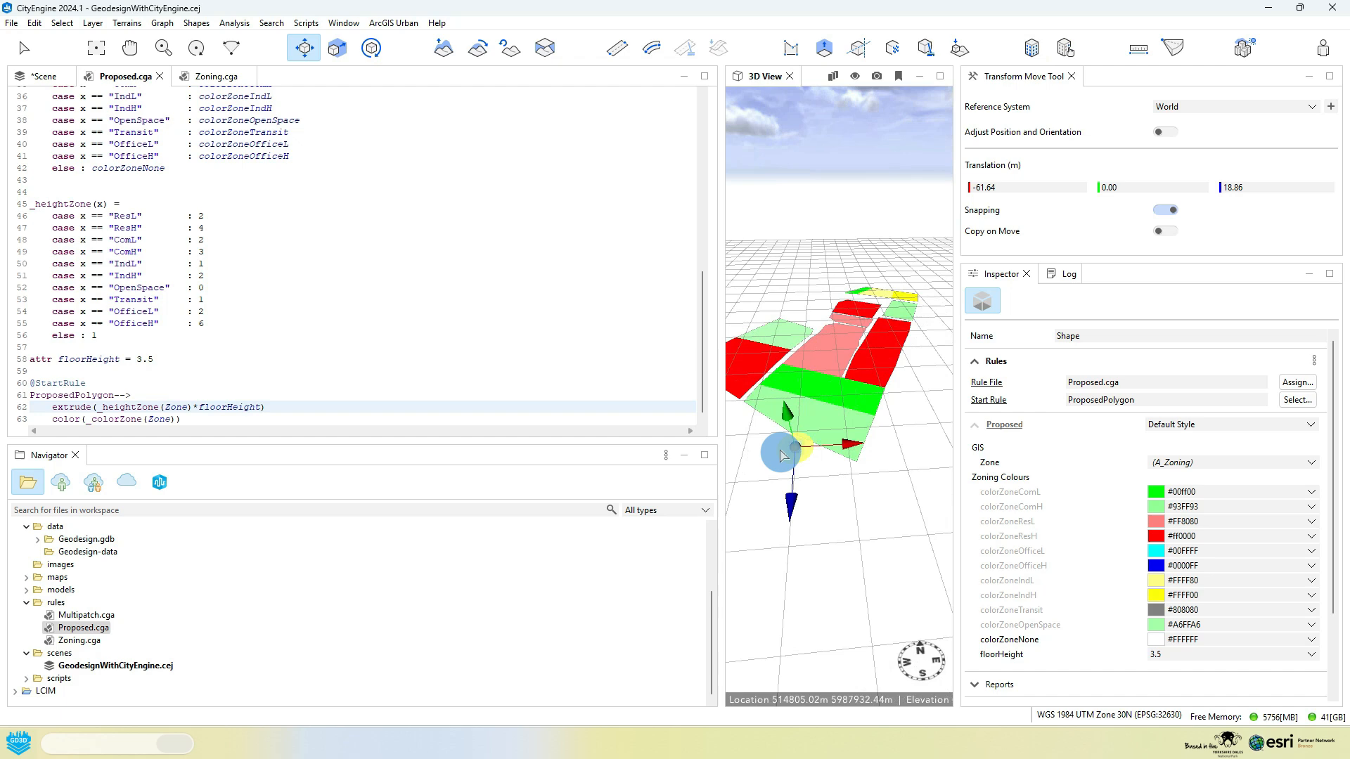
Move the proposed shape through the residential zones and back to empty ground to test the floor-height extrusion.
scroll(780, 452, "up", 2)
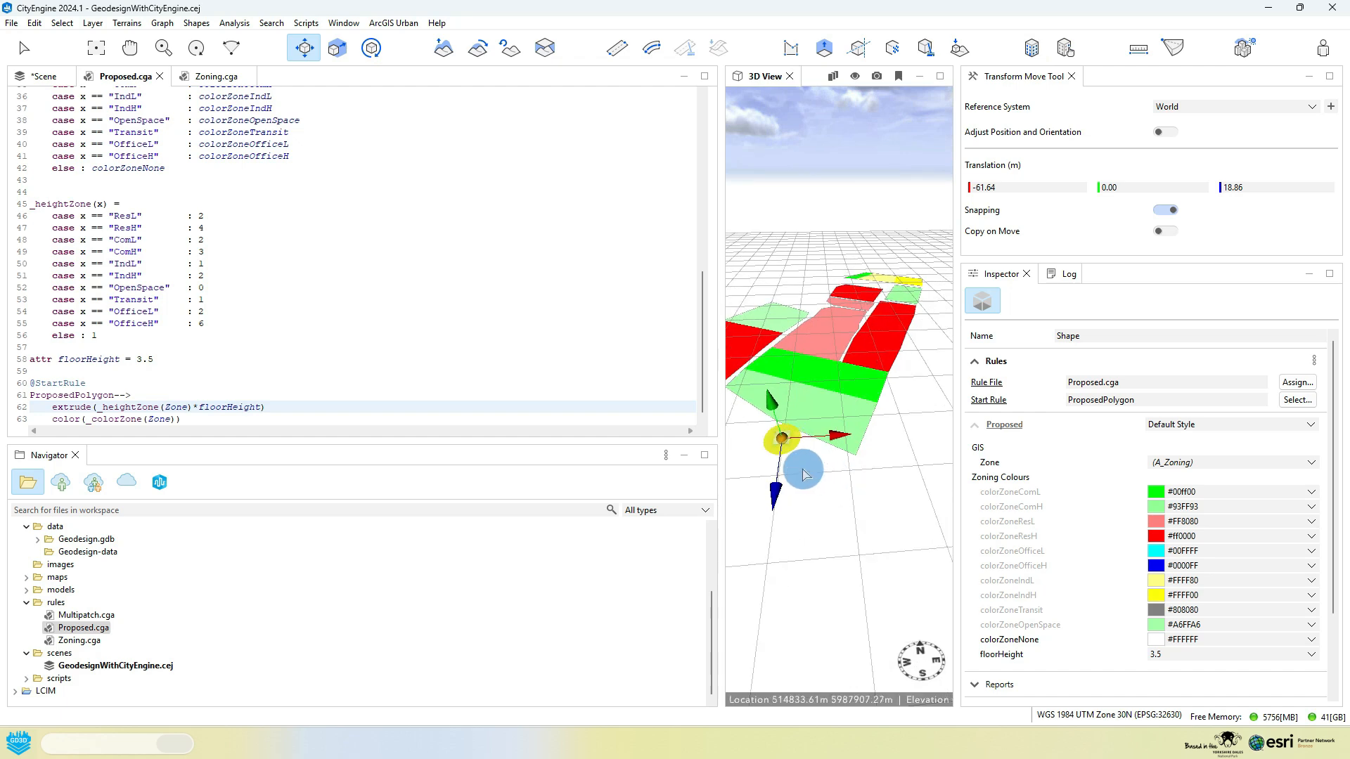
scroll(802, 467, "up", 4)
middle_click_drag(789, 445, 862, 457)
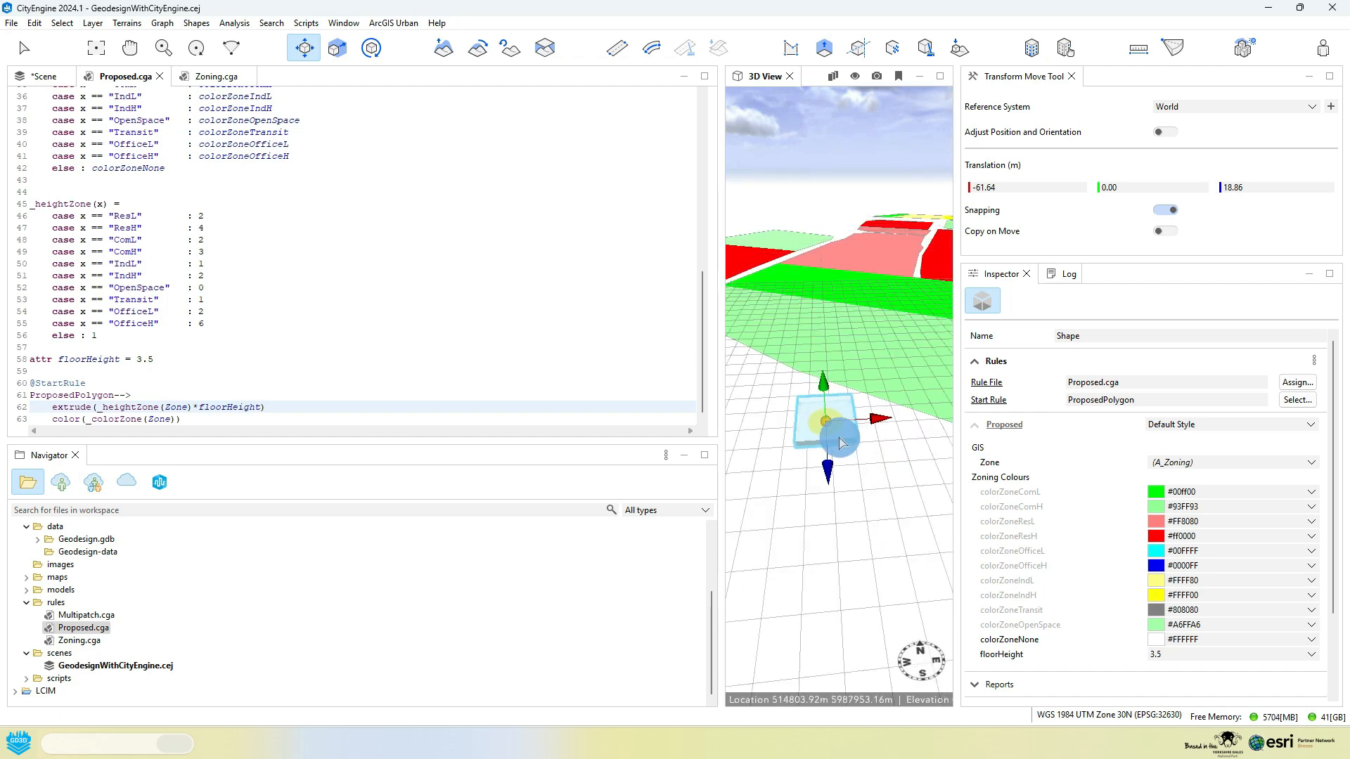
left_click_drag(833, 429, 879, 353)
middle_click_drag(883, 353, 825, 520)
scroll(825, 401, "down", 3)
left_click_drag(869, 478, 851, 353)
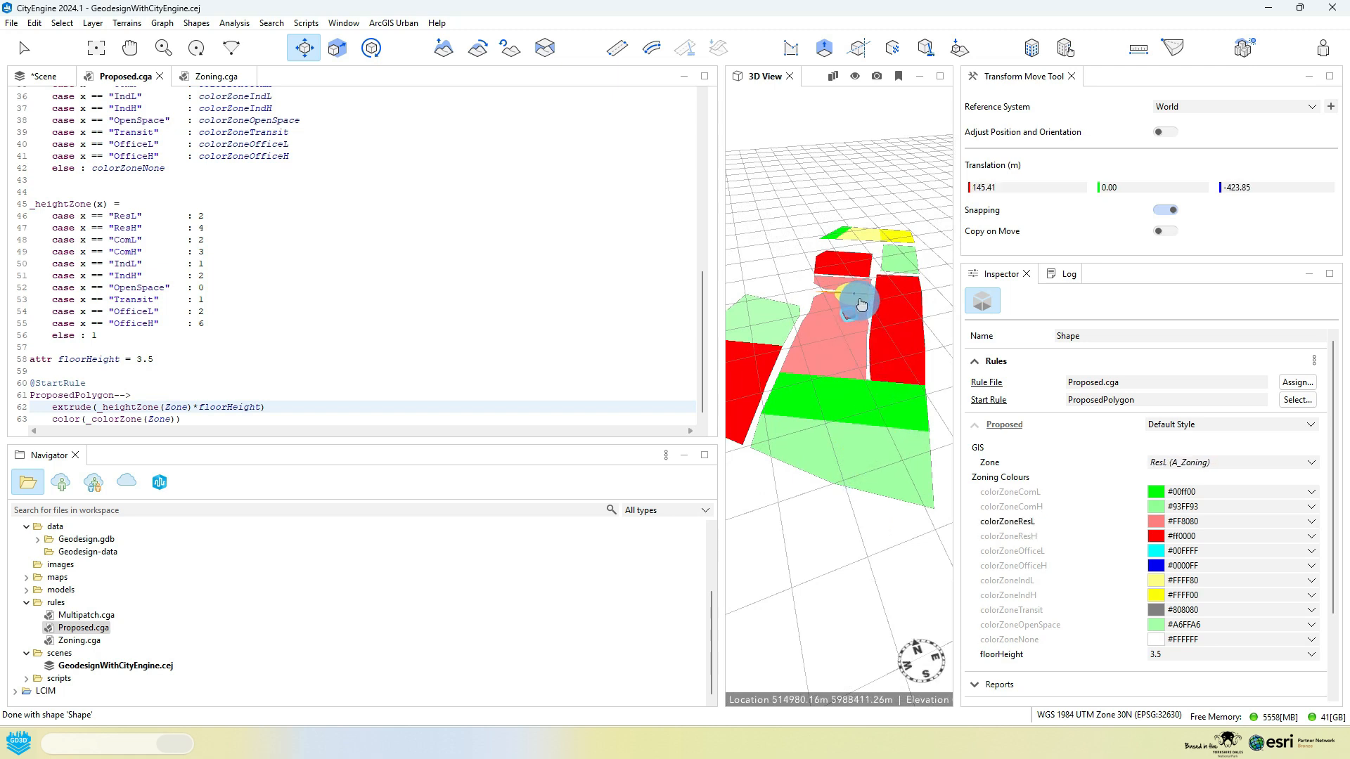
left_click_drag(861, 294, 818, 524)
Widen the 3D view and make the existing buildings, Terrain elevation and Key Views layers visible.
left_click(229, 322)
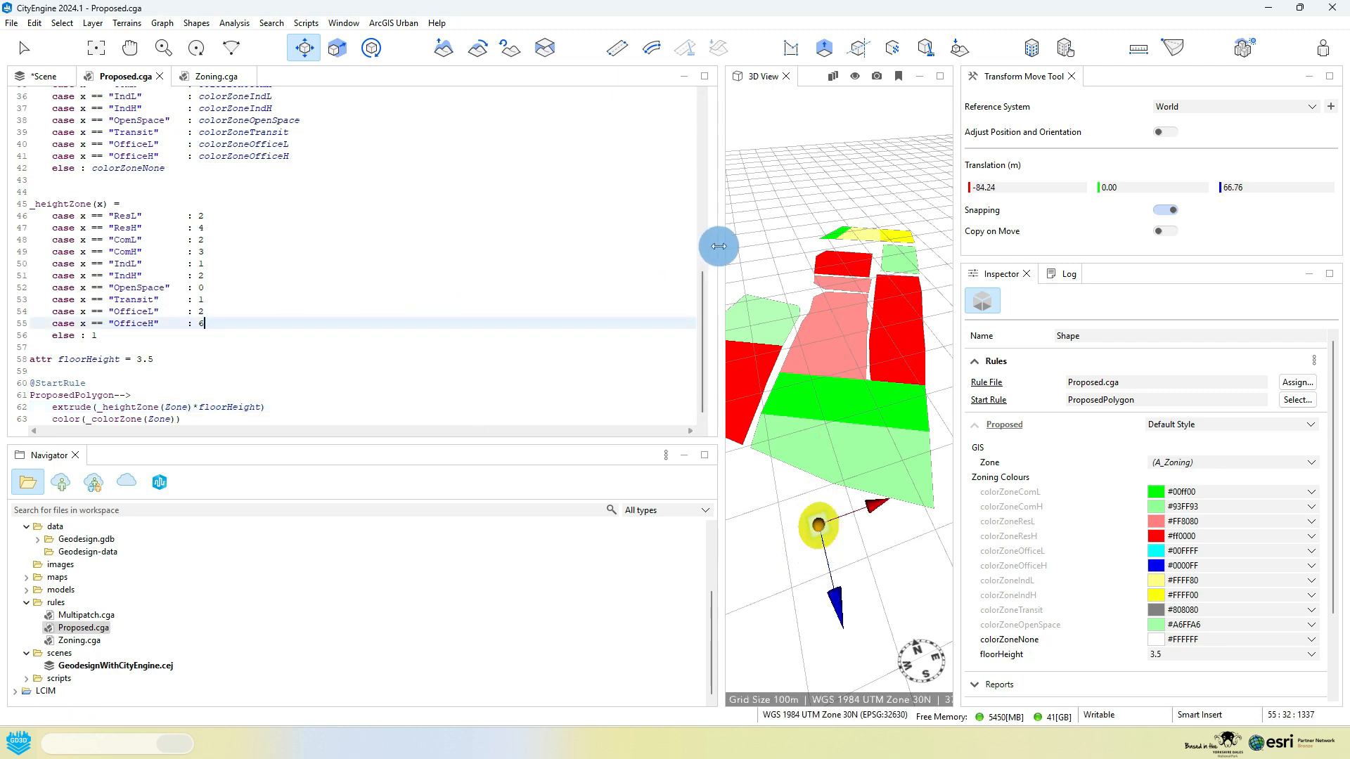
left_click_drag(718, 246, 325, 251)
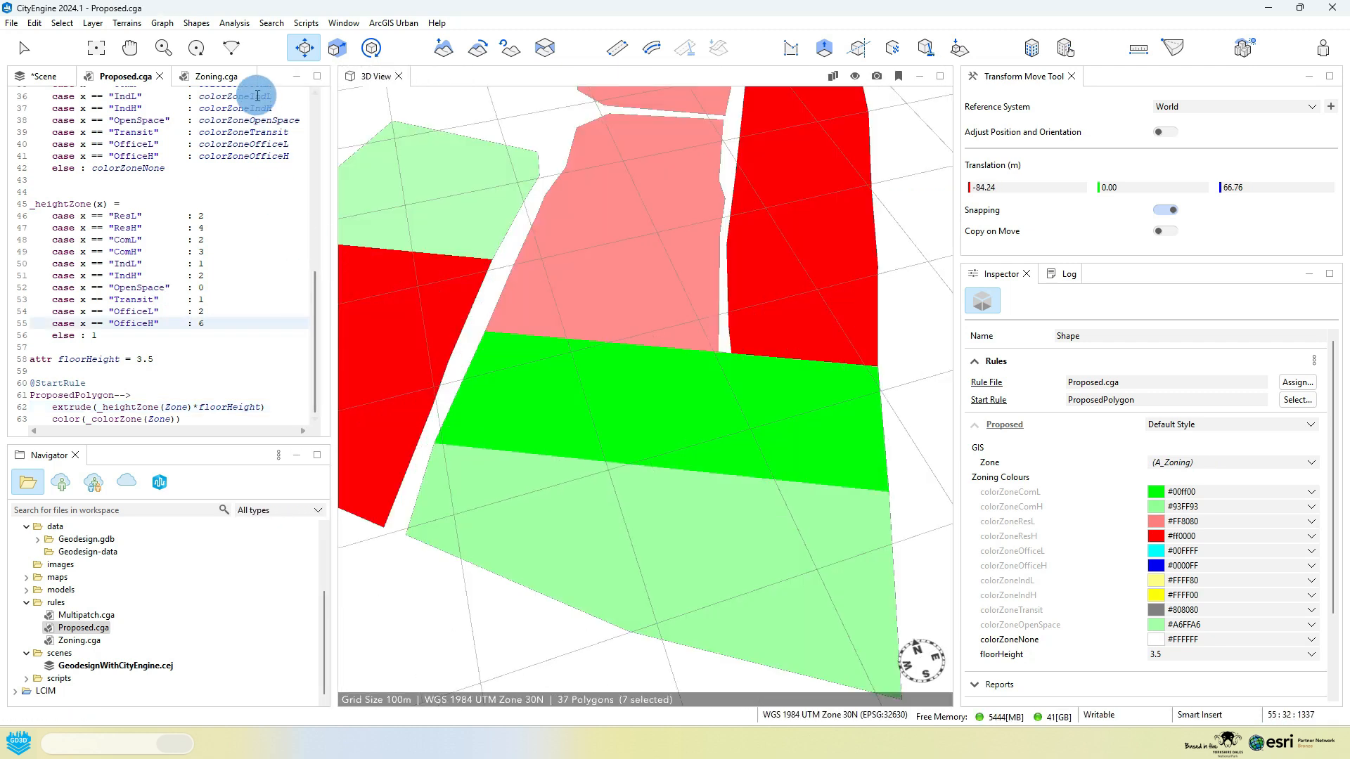
left_click(161, 82)
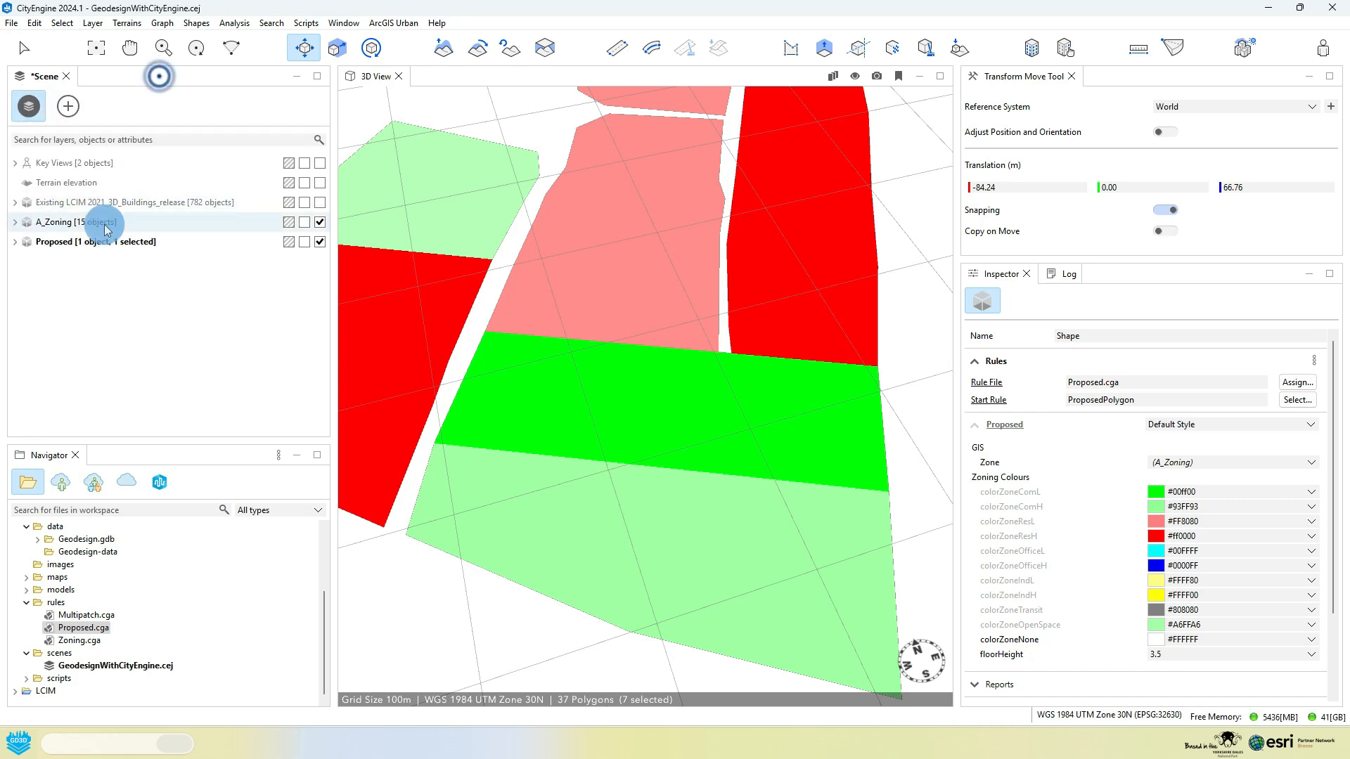
left_click(321, 203)
left_click(322, 184)
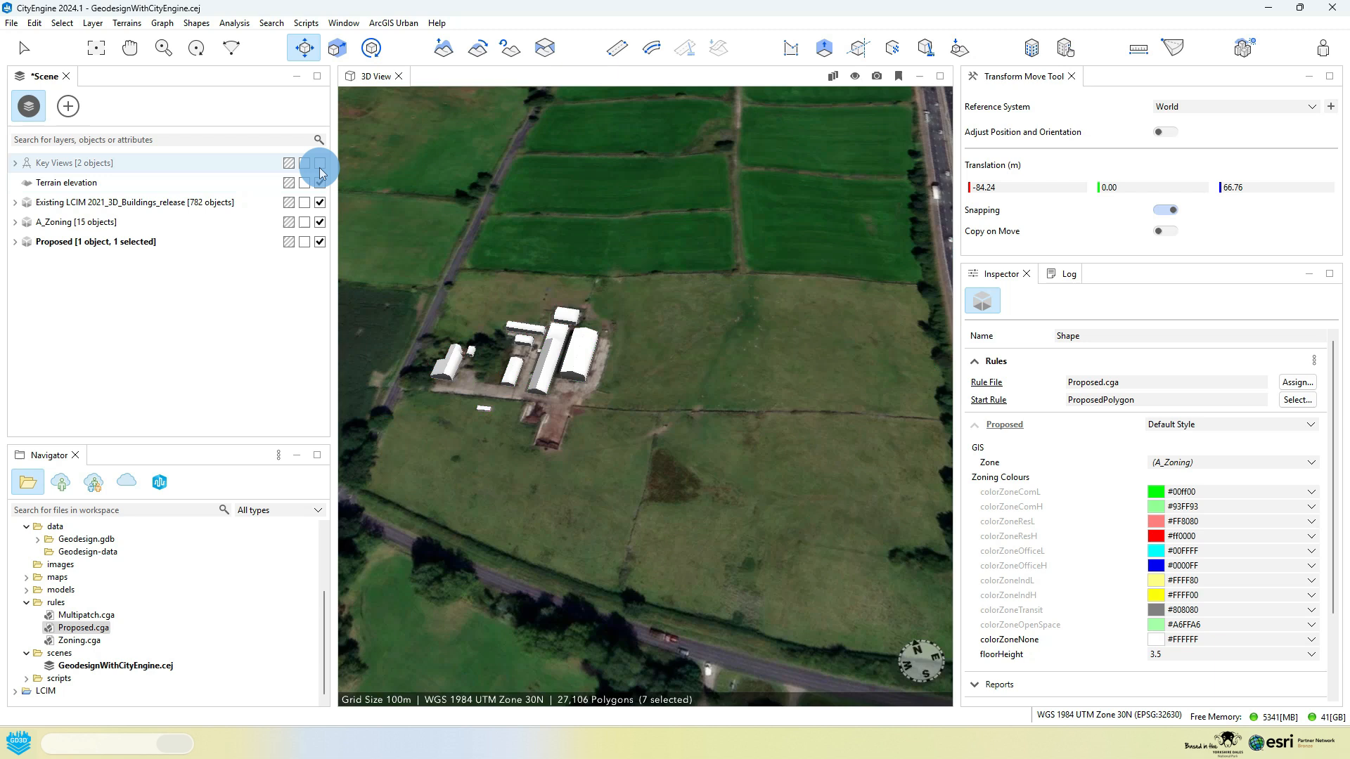
left_click(319, 167)
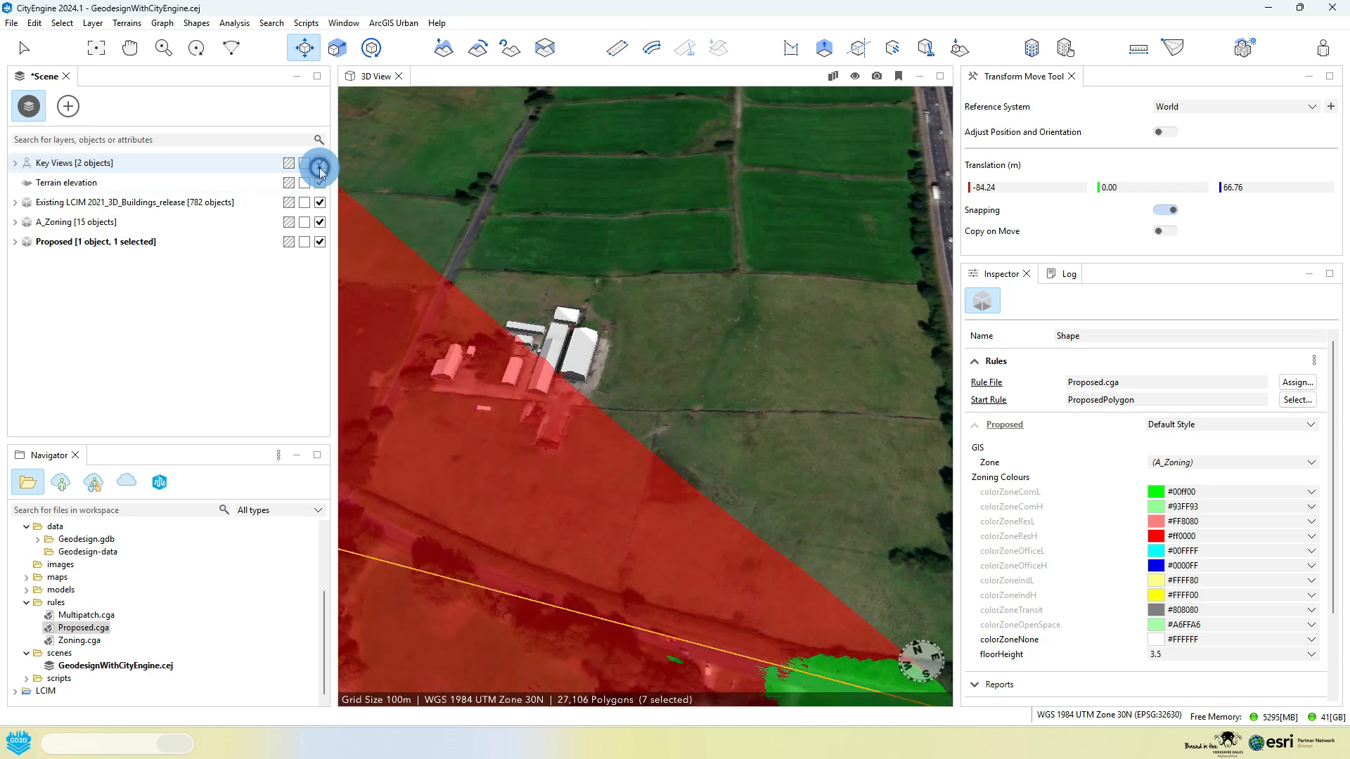
Lock the A_Zoning, existing buildings, Terrain elevation and Key Views layers.
left_click(305, 222)
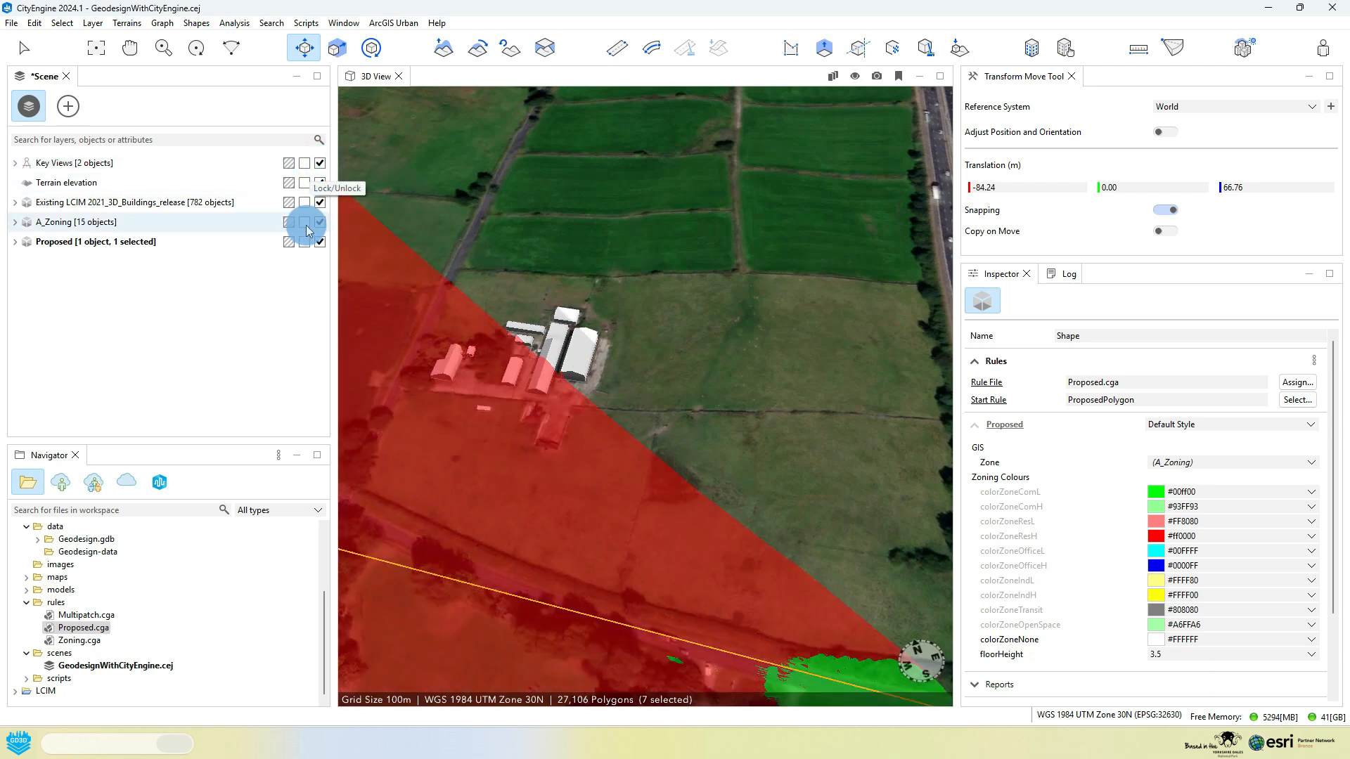
left_click(304, 202)
left_click(305, 183)
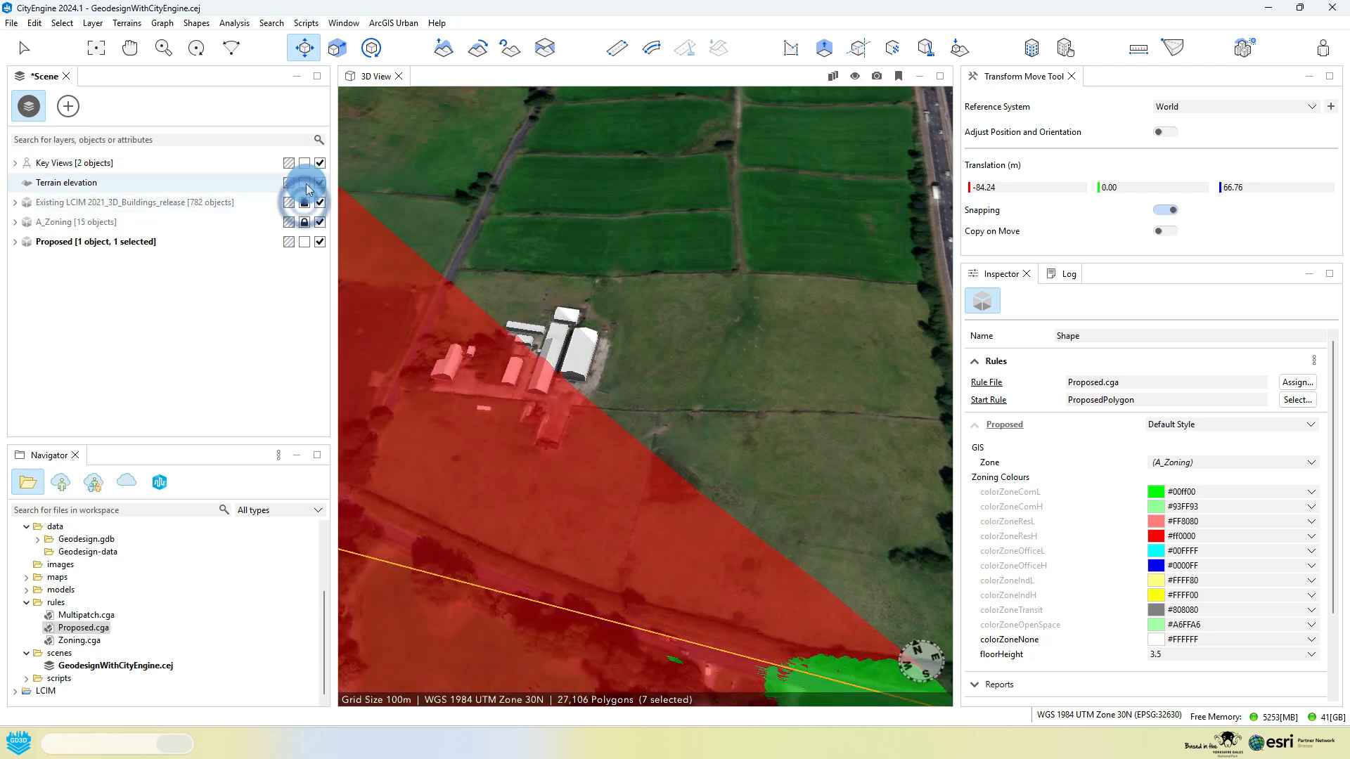
left_click(306, 185)
left_click(305, 163)
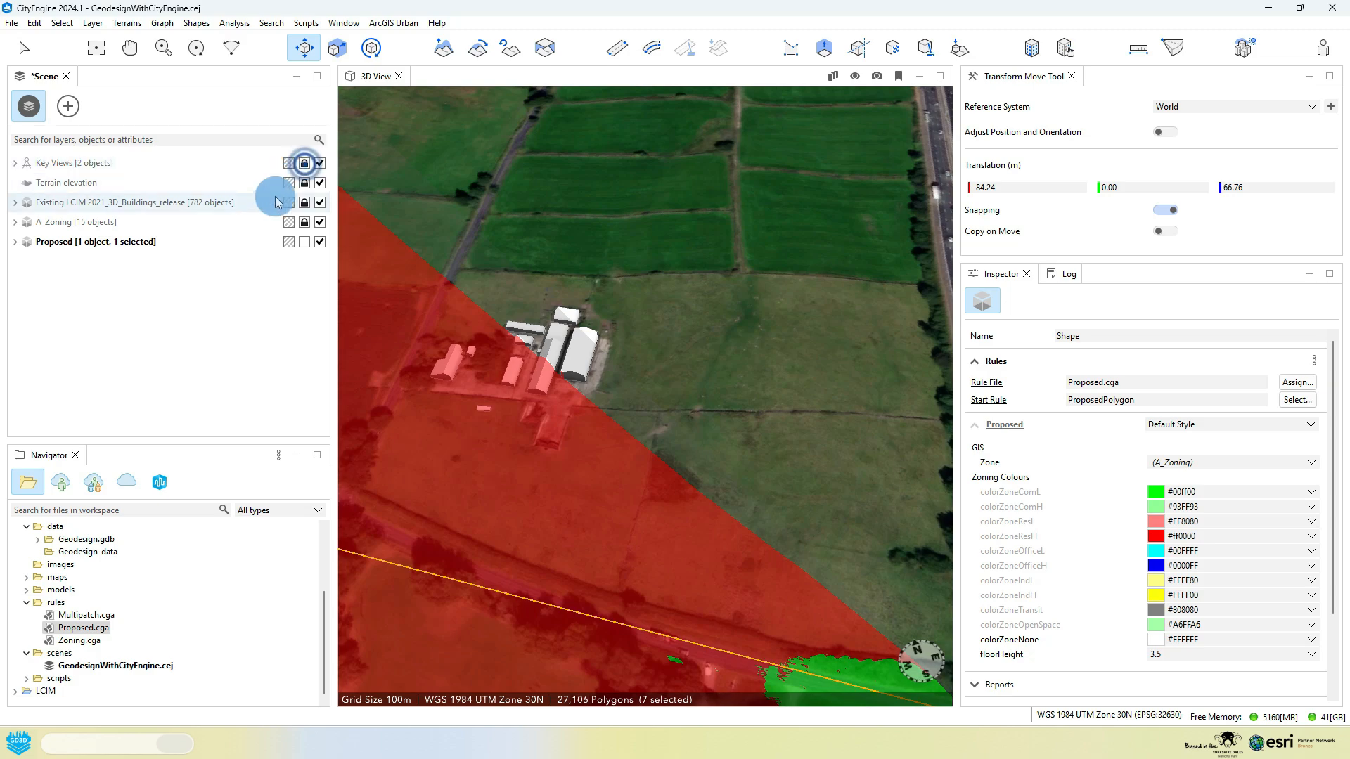
Select all objects of the Proposed layer and bring them into view against the whole terrain.
left_click(155, 246)
right_click(156, 246)
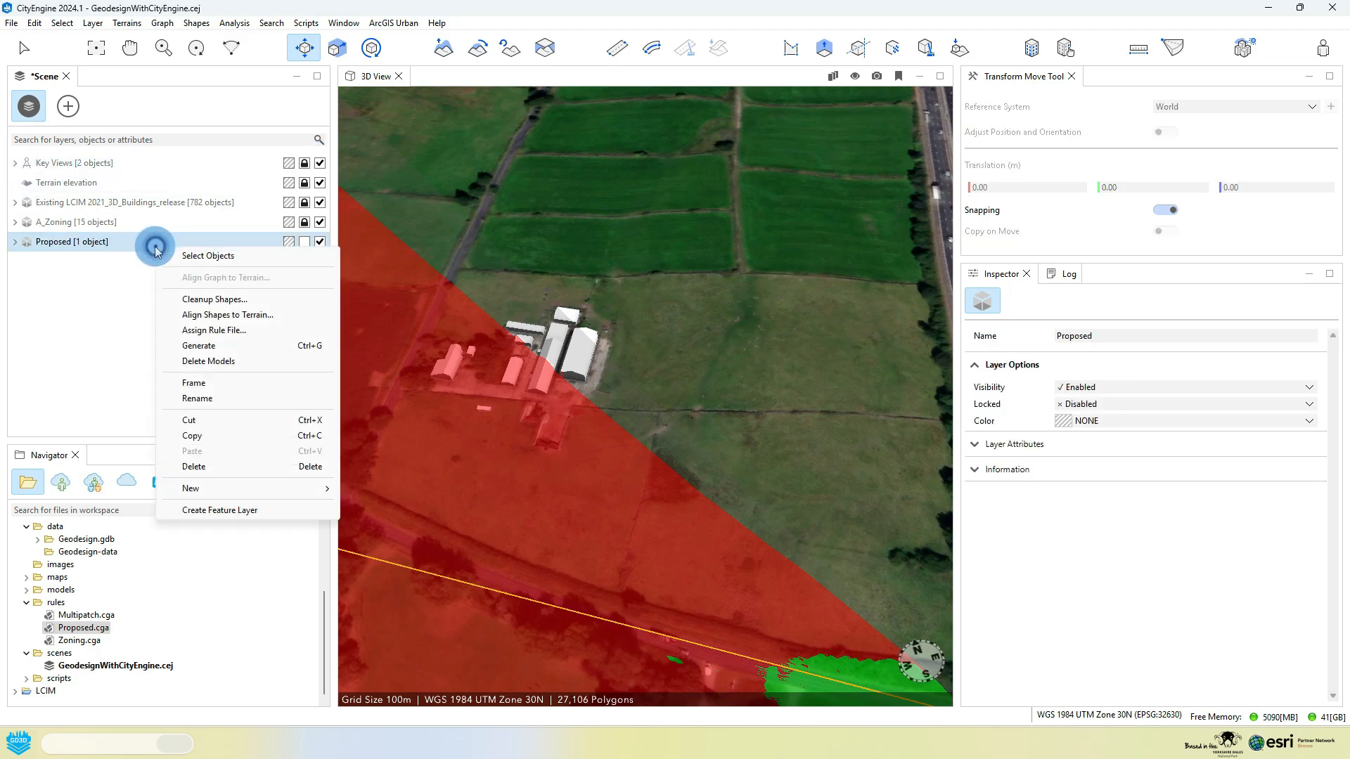
left_click(217, 250)
scroll(737, 395, "down", 5)
middle_click_drag(672, 391, 610, 312)
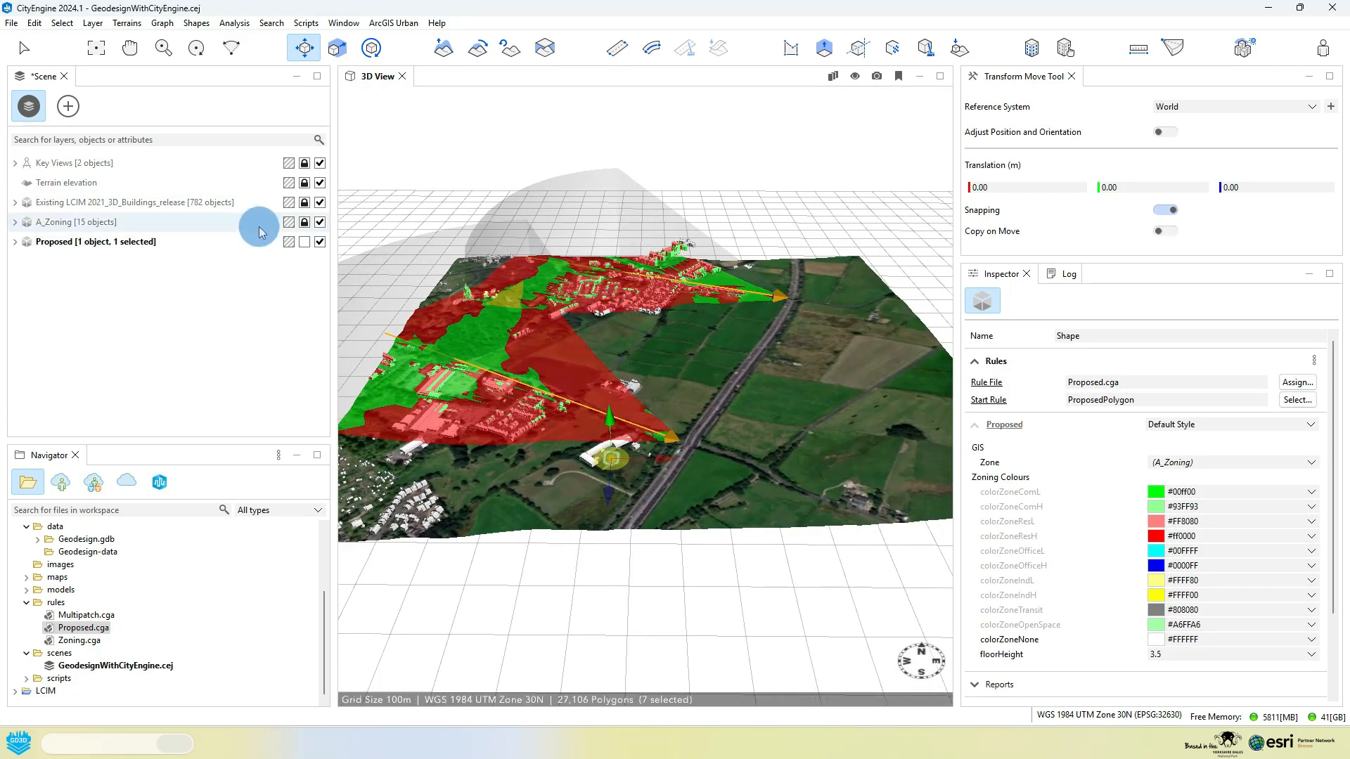
Hide the Key Views layer and move the selected proposed shape vertically down by about 26 m.
left_click(320, 162)
scroll(581, 430, "up", 2)
left_click_drag(581, 430, 609, 410)
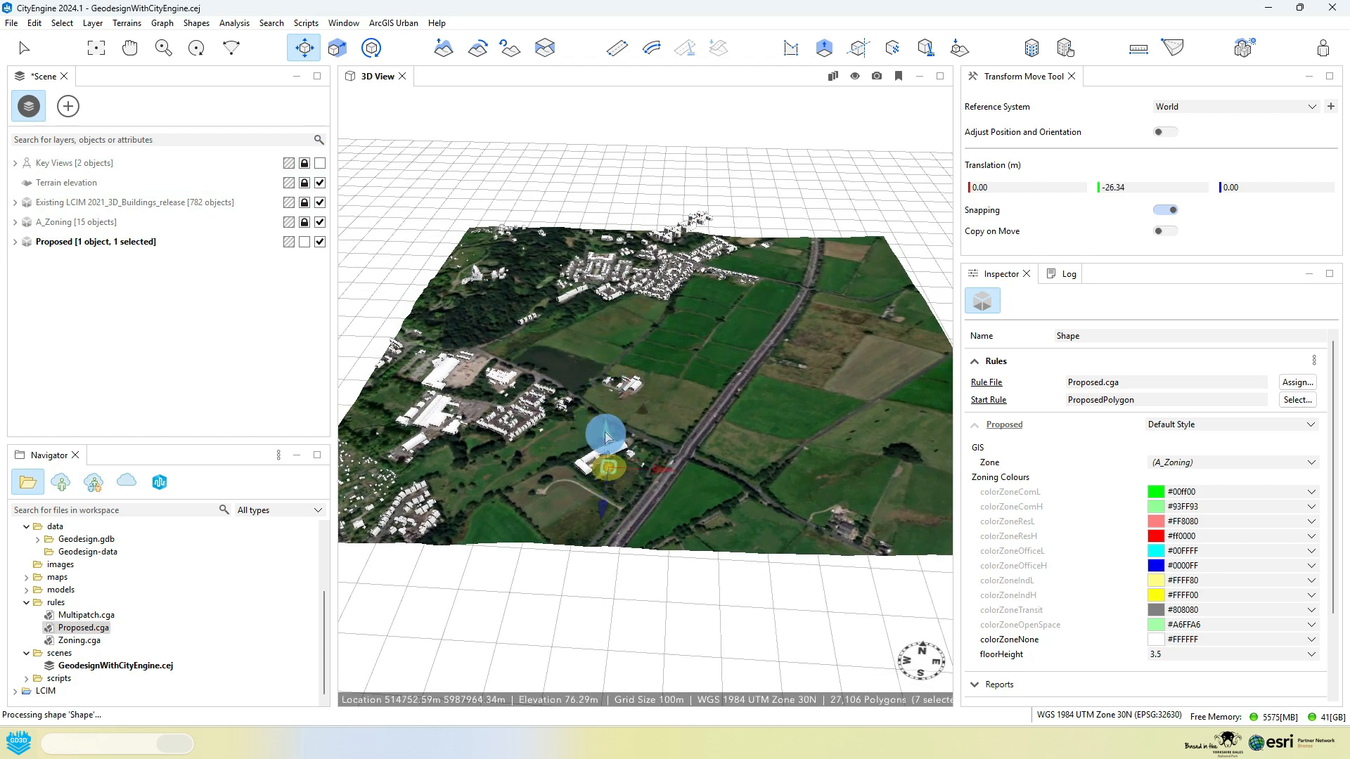
Align the selected proposed shape to the Terrain elevation heightmap with the Translate to Maximum function and an offset of 0.0.
left_click(196, 23)
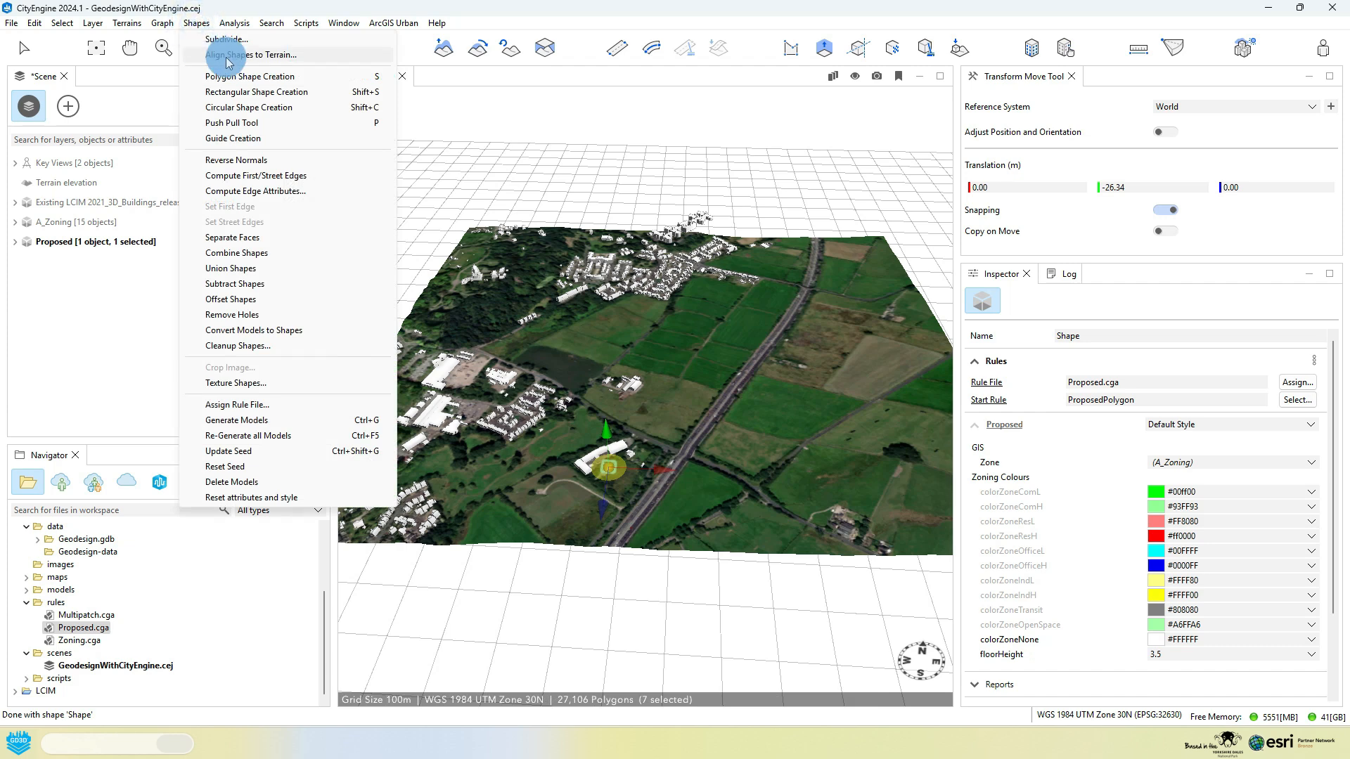
left_click(228, 57)
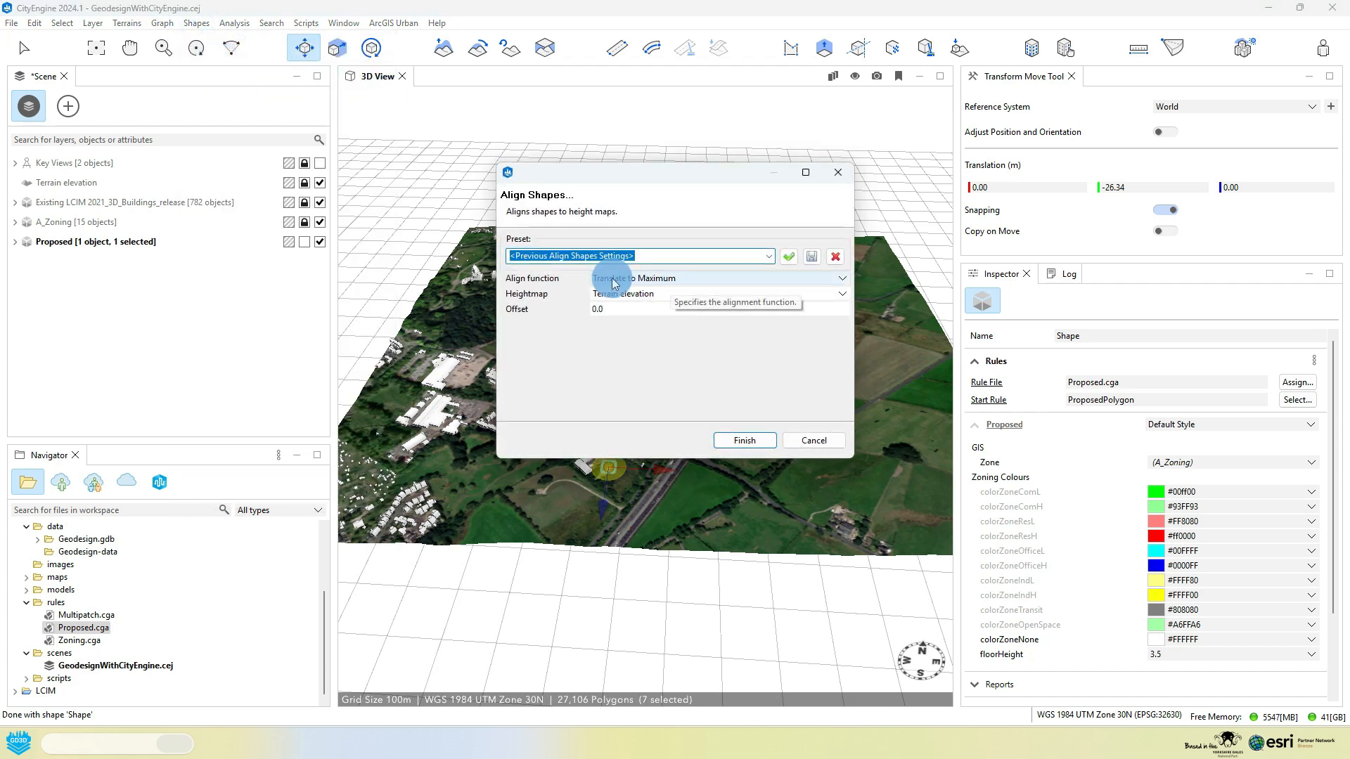
left_click(662, 278)
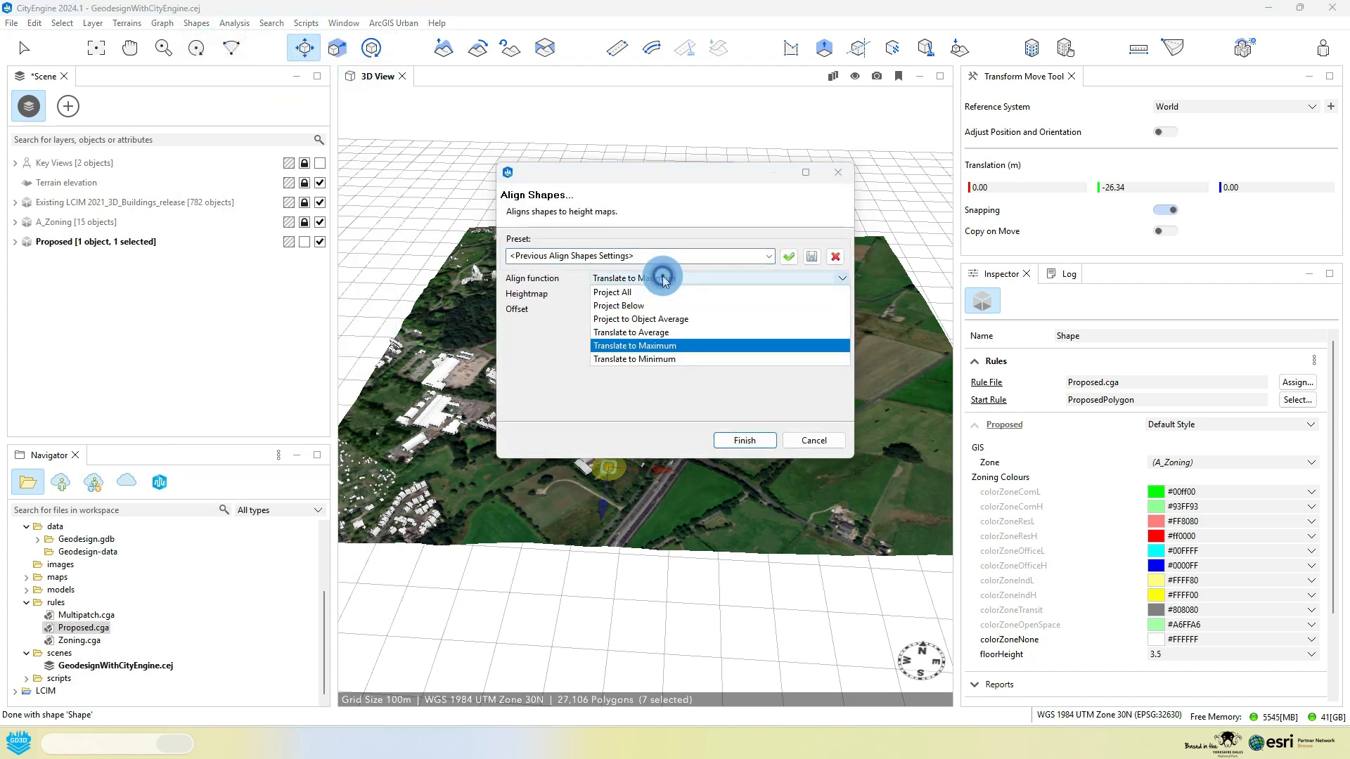
left_click(659, 345)
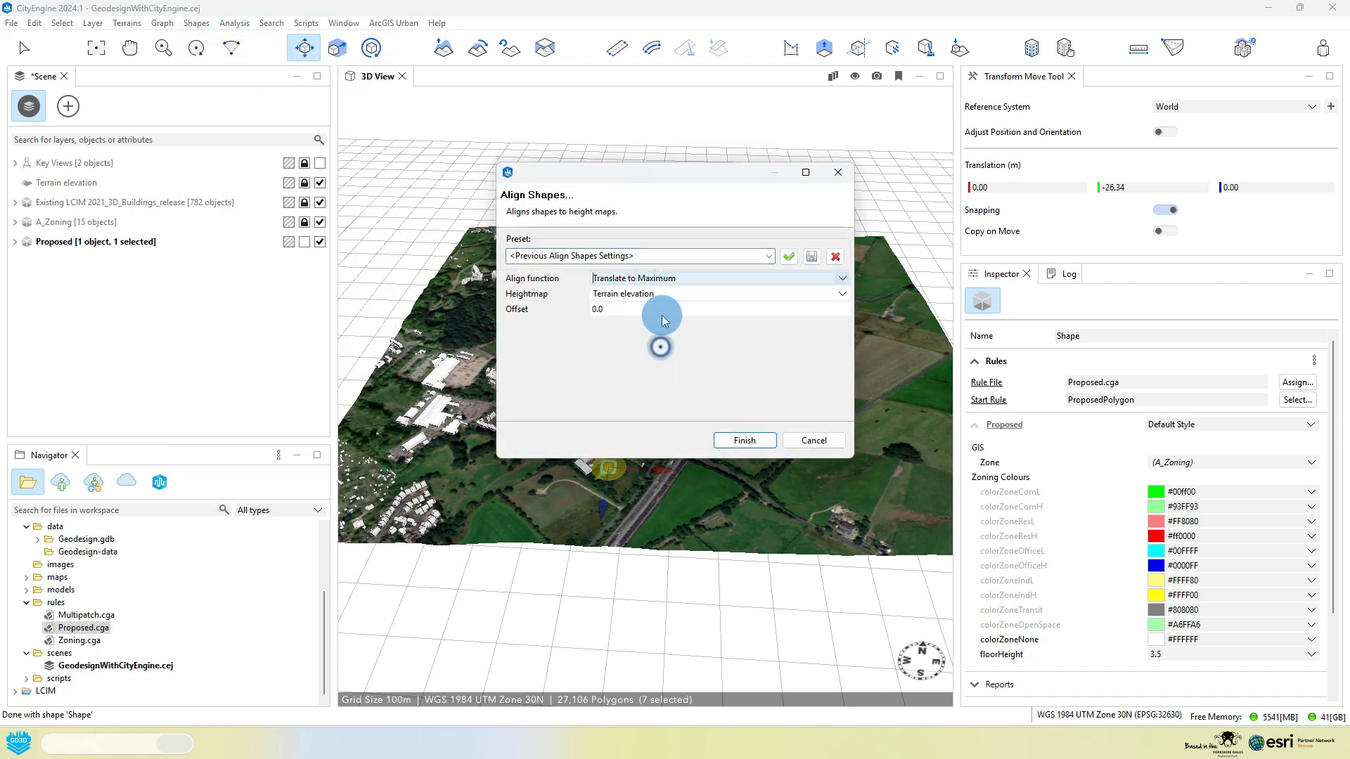
left_click(742, 438)
Move the proposed building through the ResH zone and into the ComL zone, about 161 m along X and -159 m along Z.
middle_click_drag(636, 369, 693, 465)
scroll(694, 464, "up", 3)
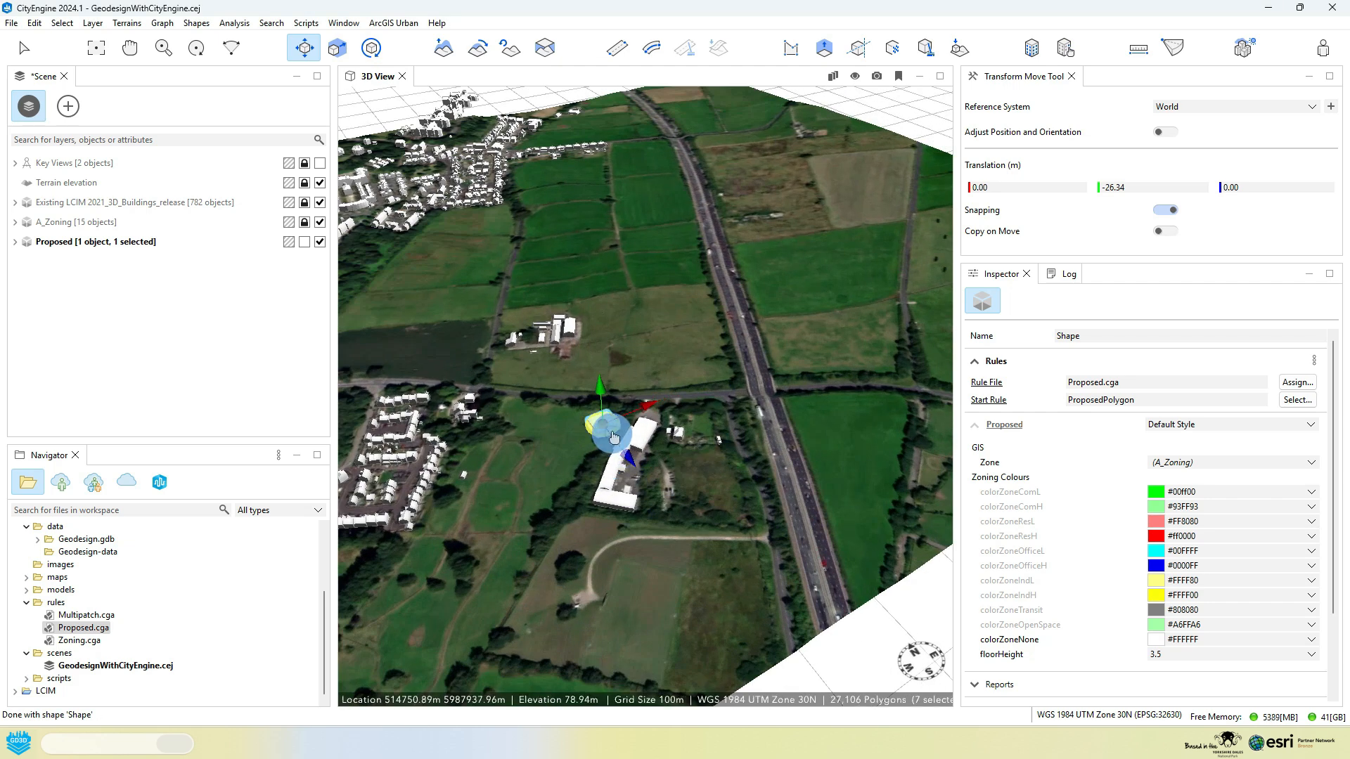
left_click_drag(613, 437, 662, 289)
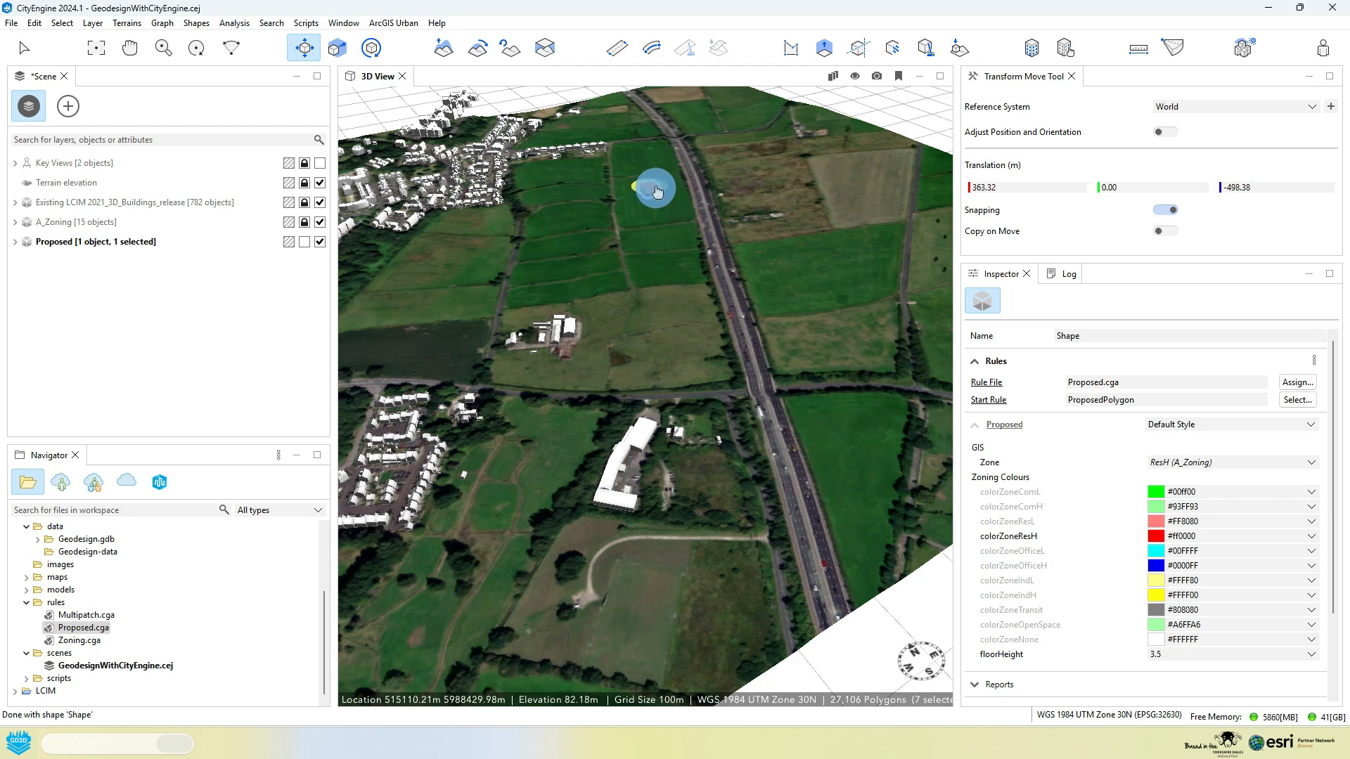
left_click_drag(657, 191, 662, 320)
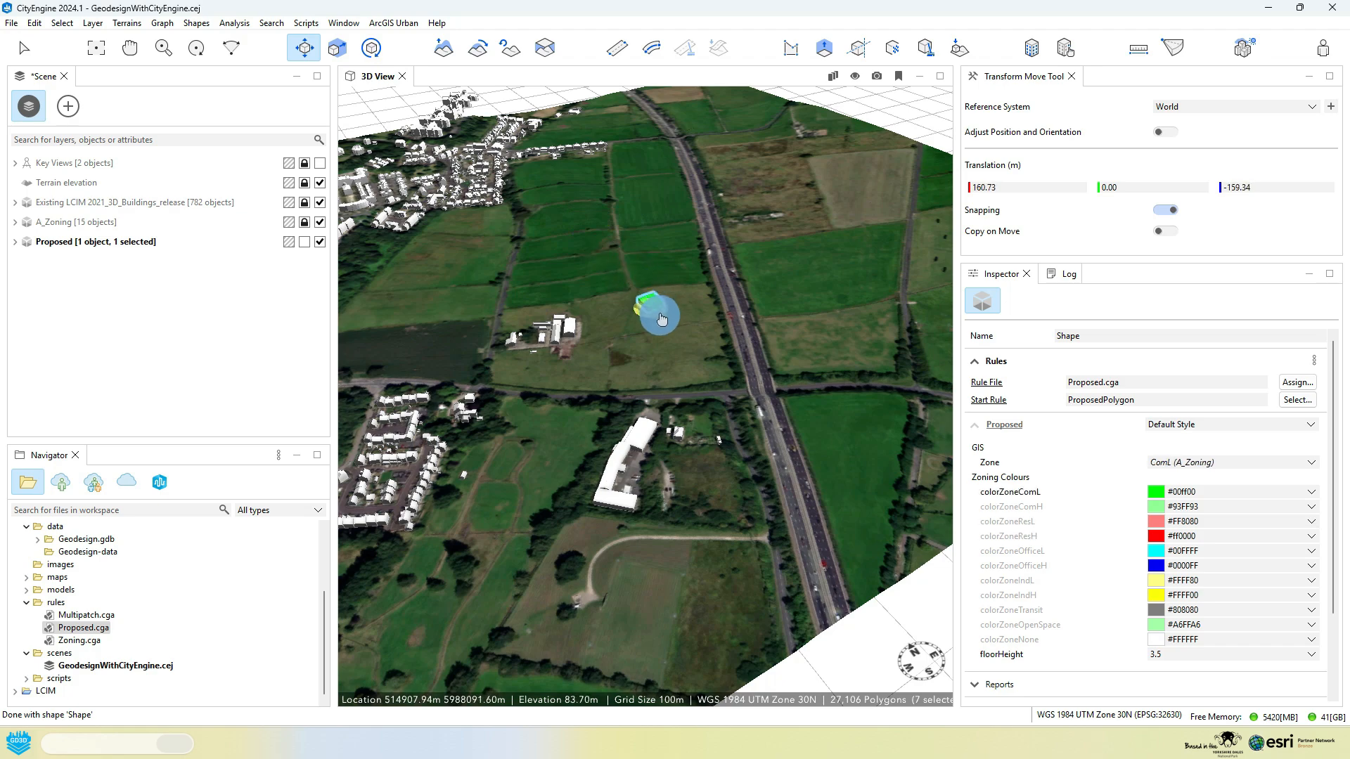
Show the Key Views layer and shift the proposed building about -25 m along X and -6 m along Z.
left_click(320, 163)
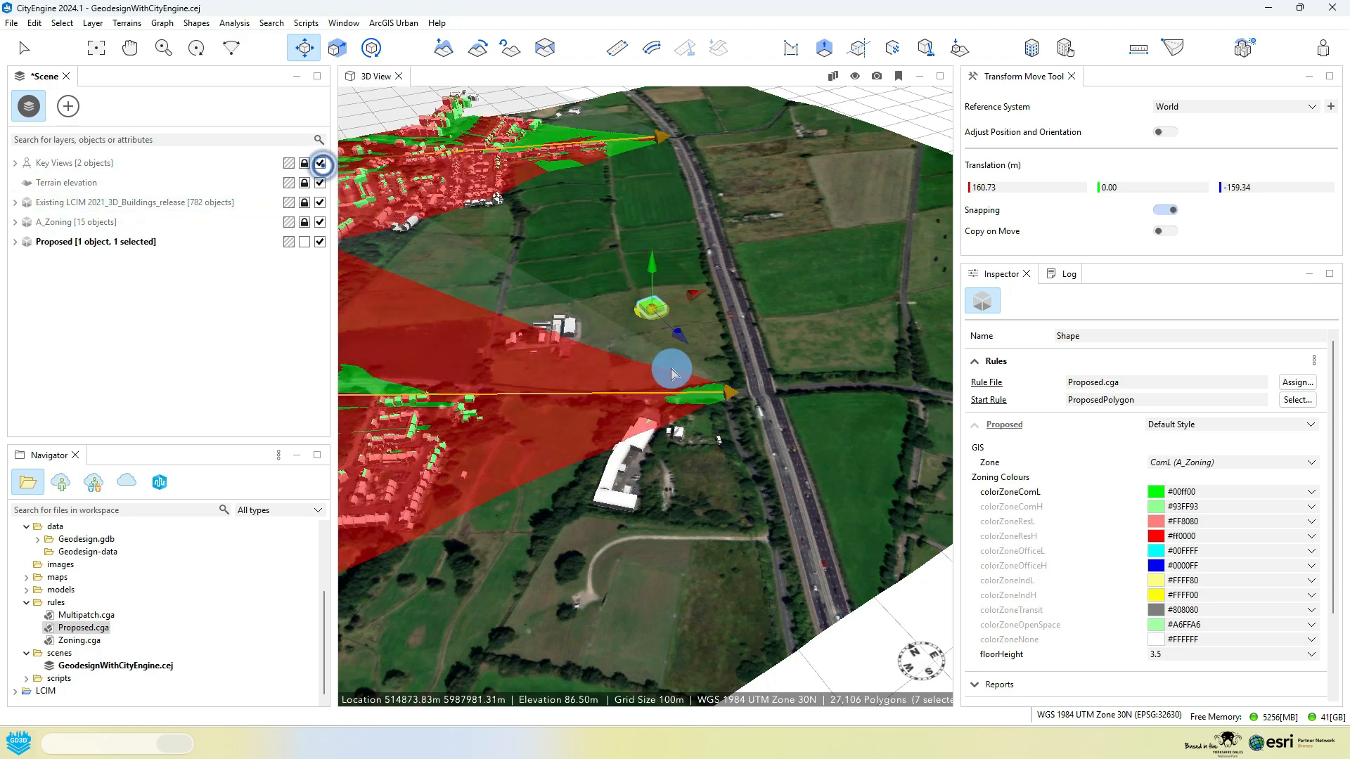
scroll(731, 338, "up", 3)
left_click_drag(729, 333, 405, 351, "alt")
middle_click_drag(742, 337, 483, 314, "alt")
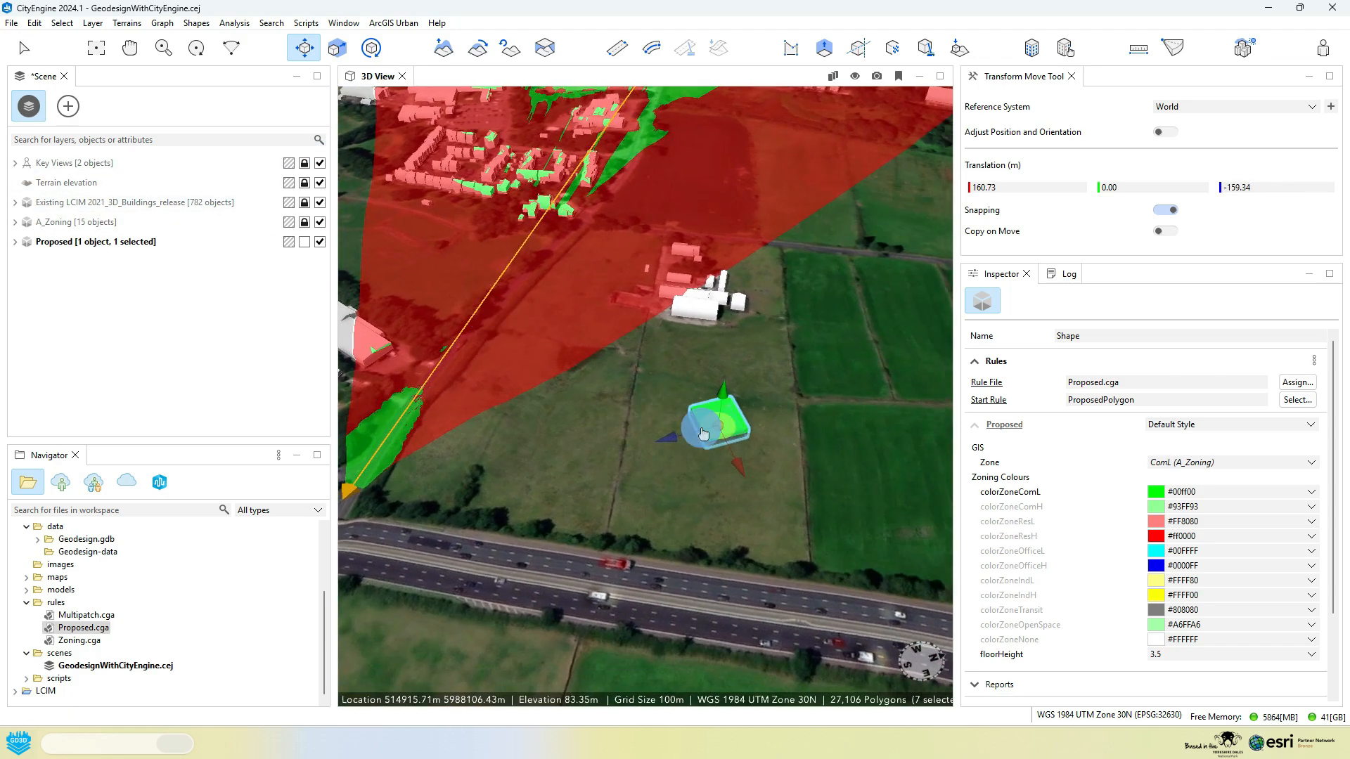
left_click_drag(720, 441, 712, 407)
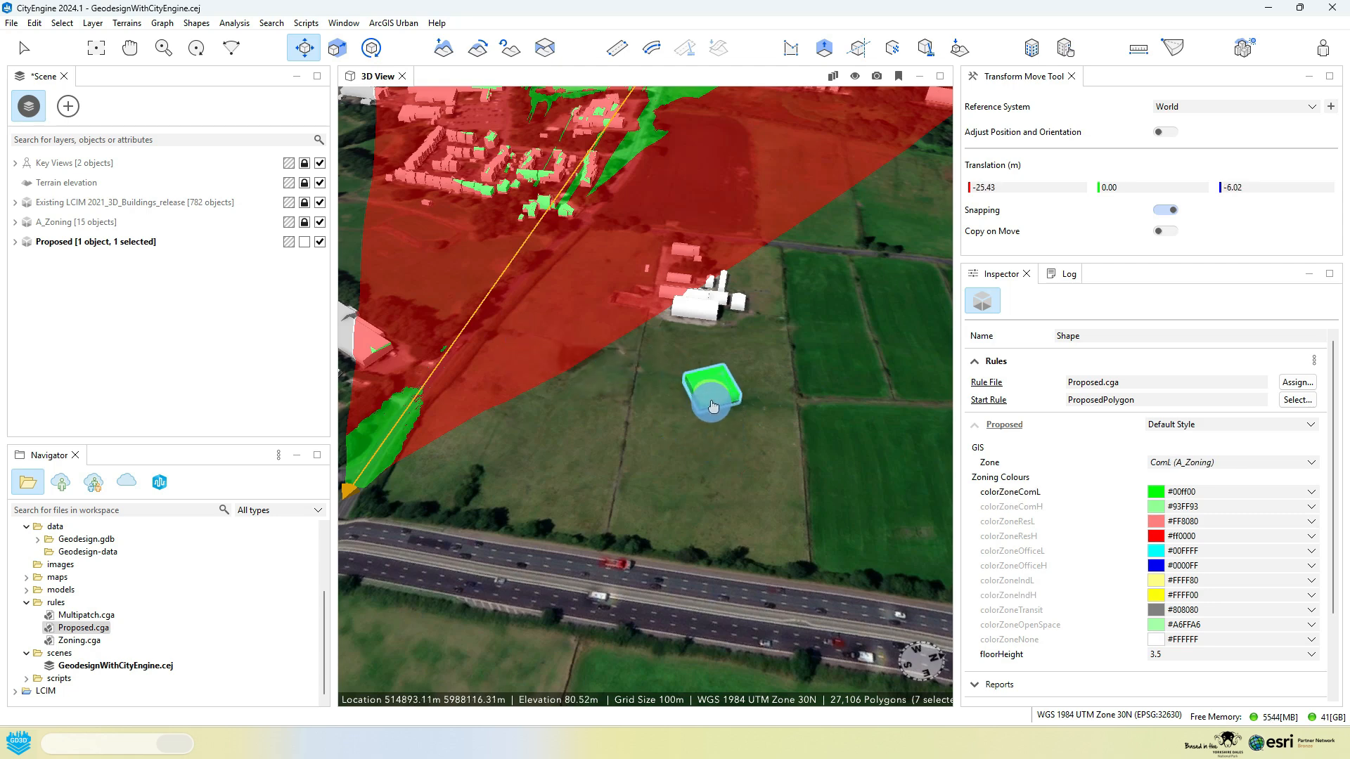
Save the current scene with the repositioned proposed building.
left_click(15, 22)
left_click(69, 106)
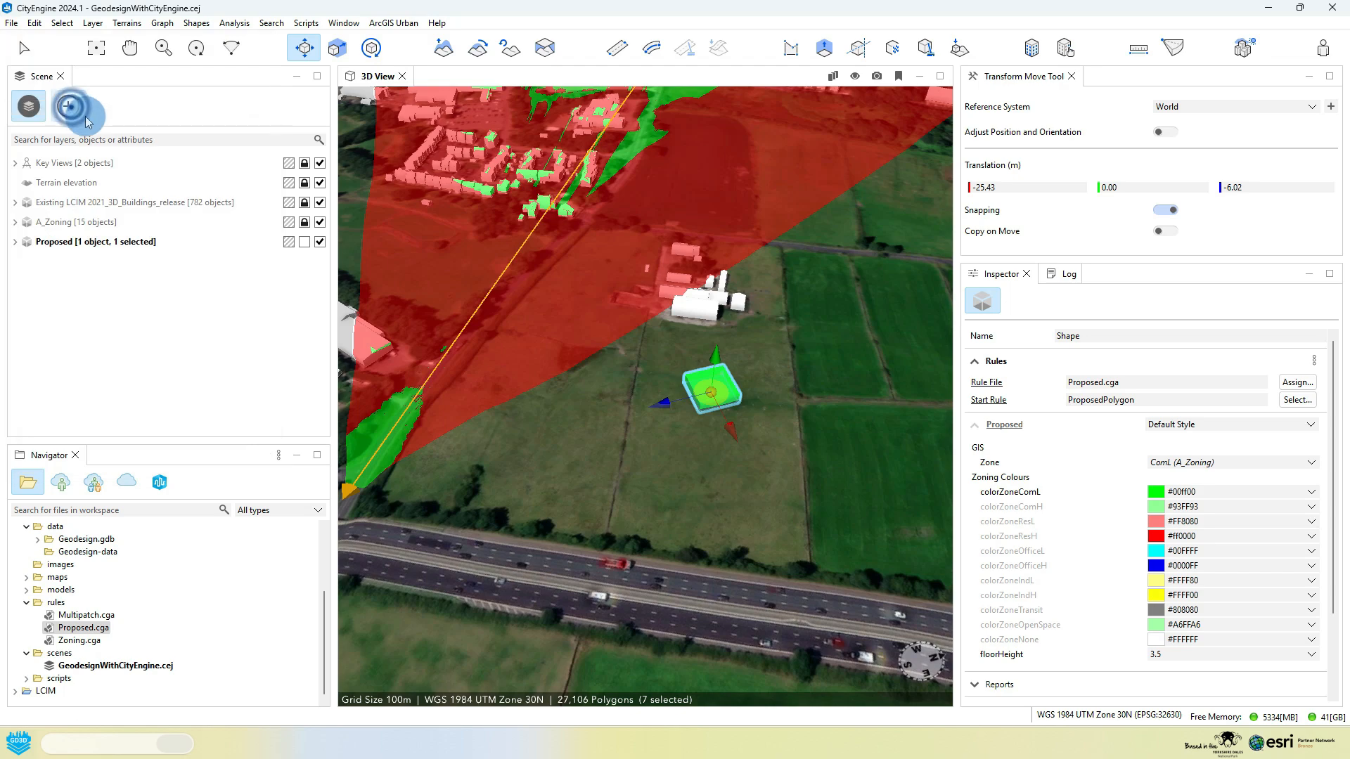
left_click(154, 181)
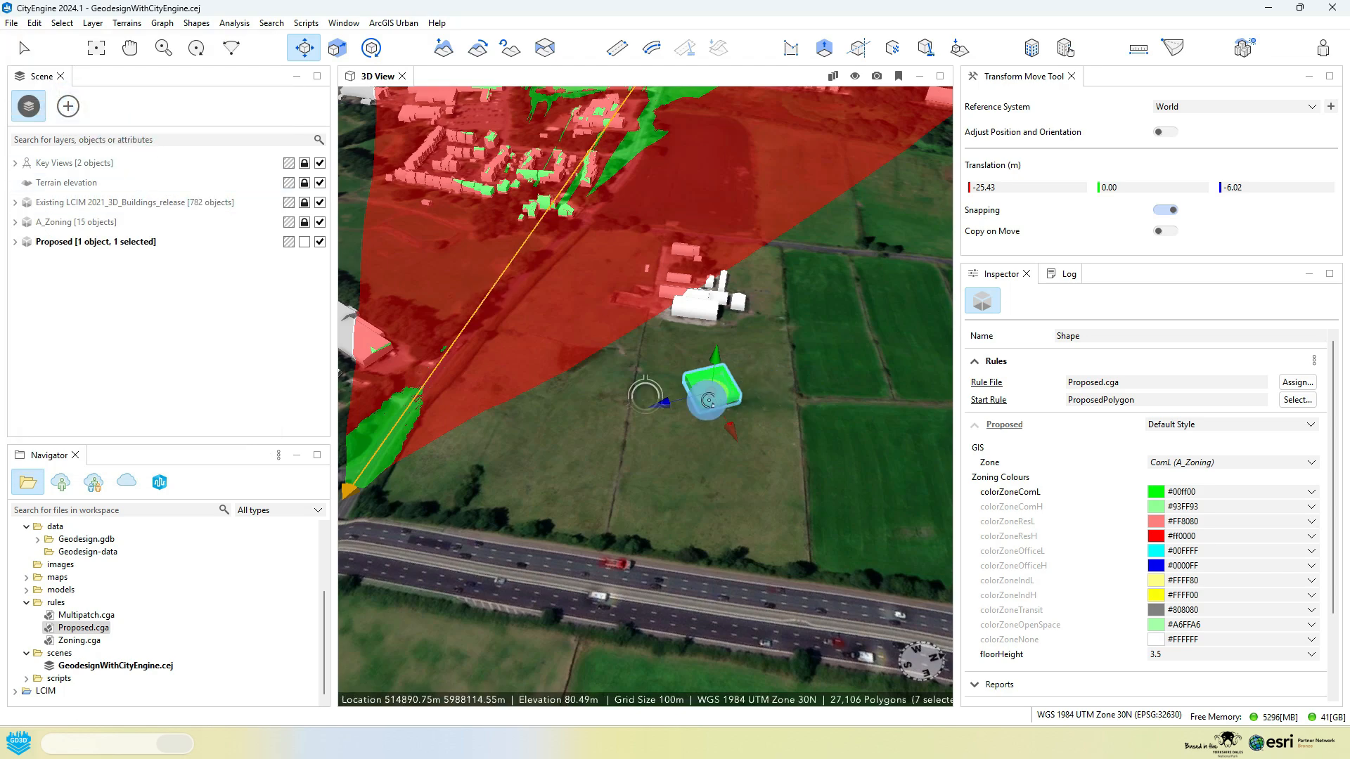
View the proposed building from a low angle beside the key view, and restore the bookmarked overview of the whole terrain.
left_click_drag(711, 395, 852, 337, "alt")
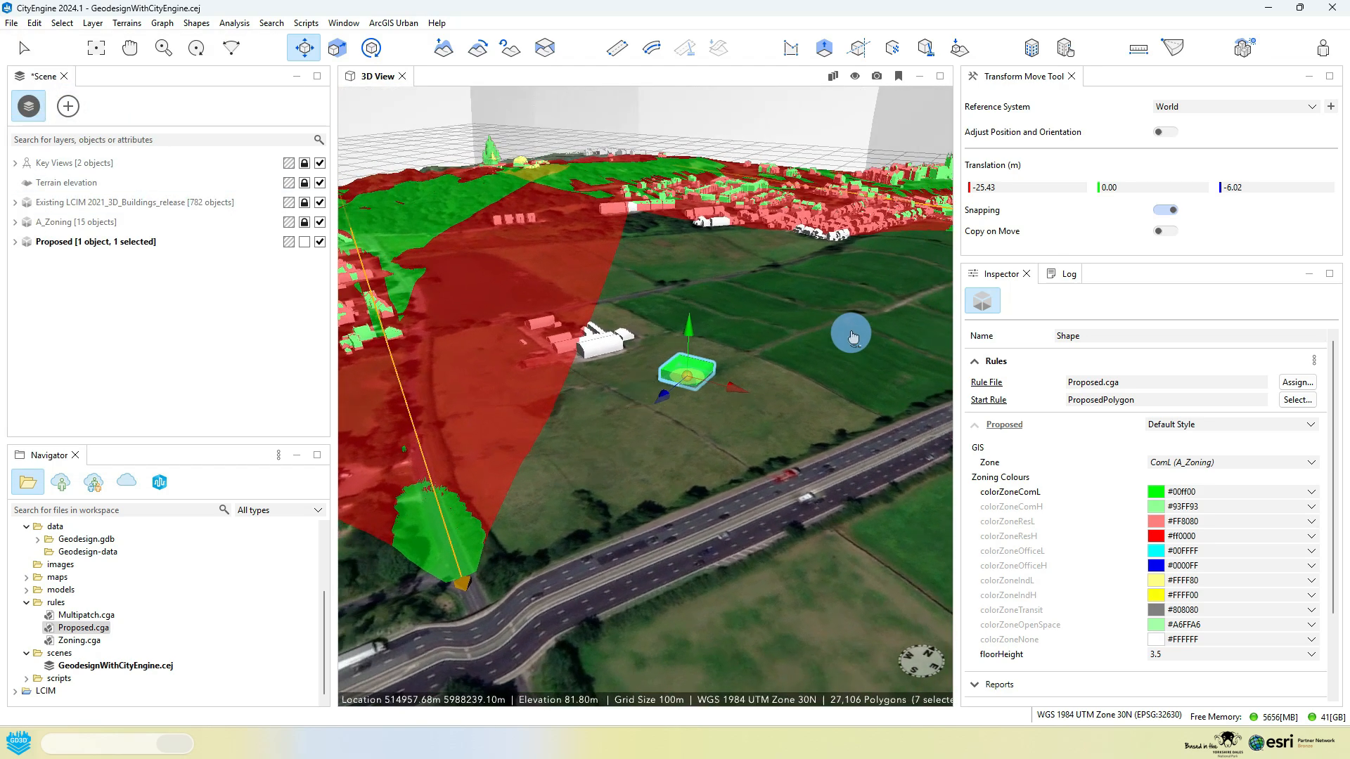
left_click(903, 78)
left_click(935, 115)
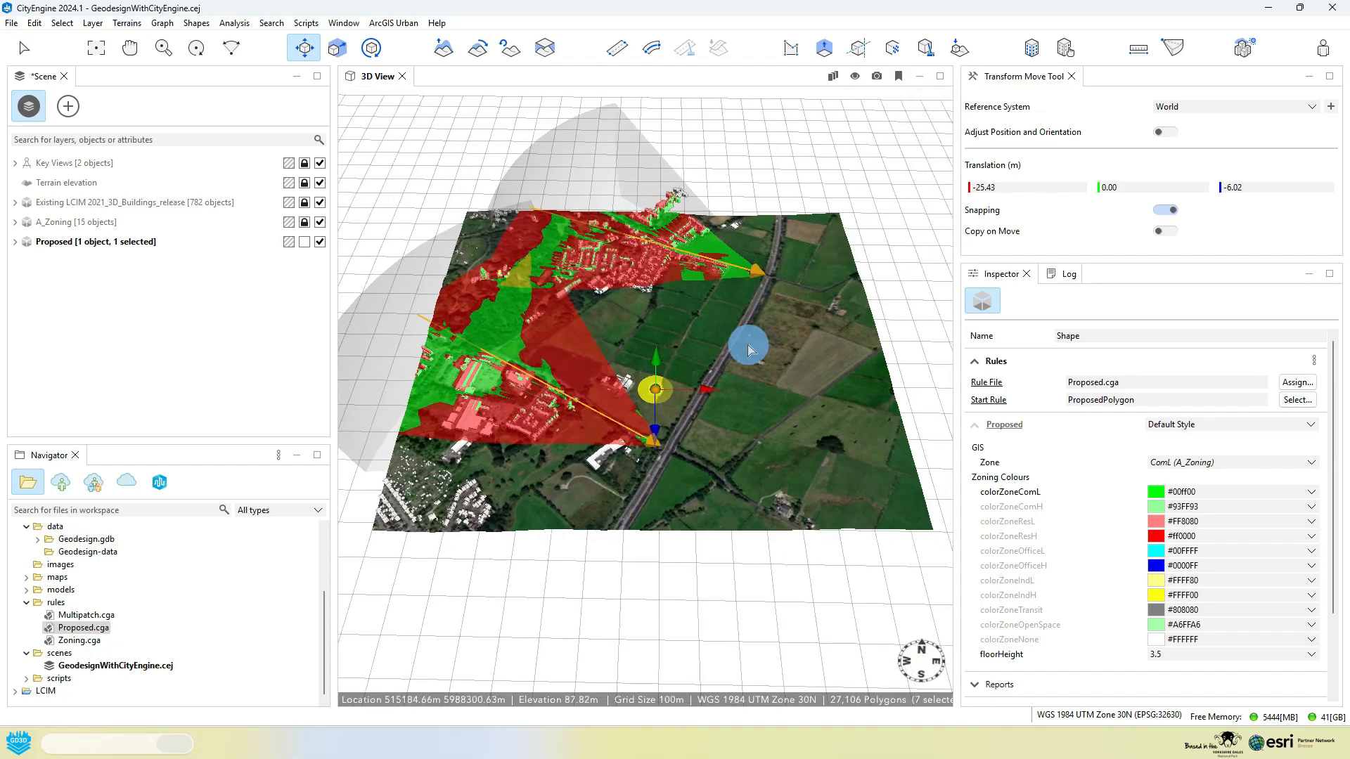